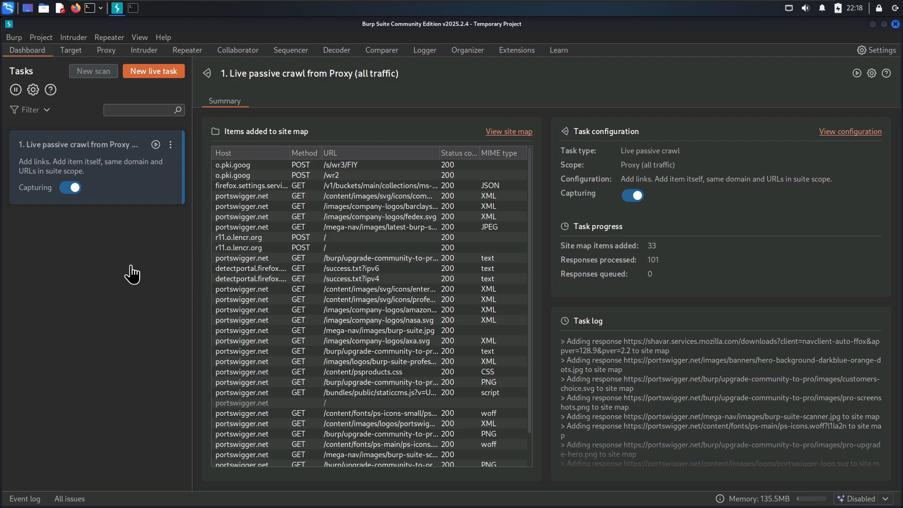
View the proxy's Intercept page and return to the Dashboard.
key("Num_Lock")
key("Num_Lock")
left_click(108, 51)
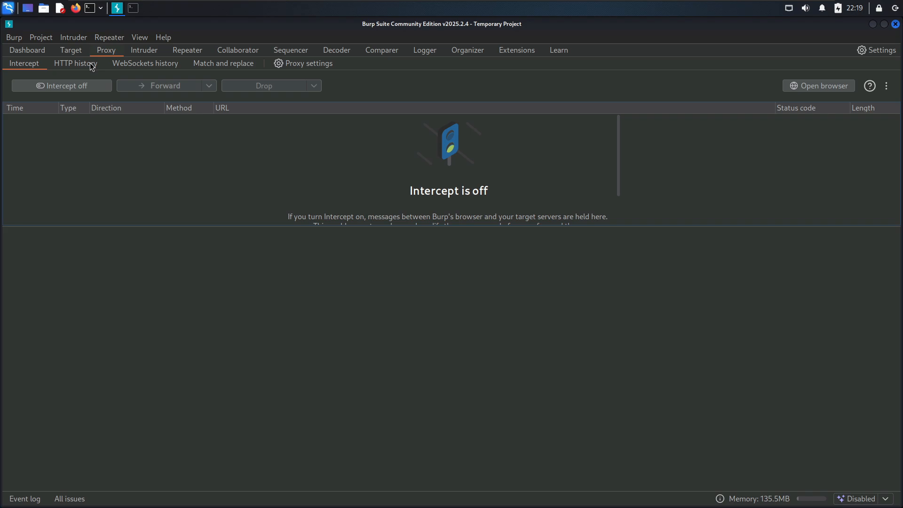
key("Num_Lock")
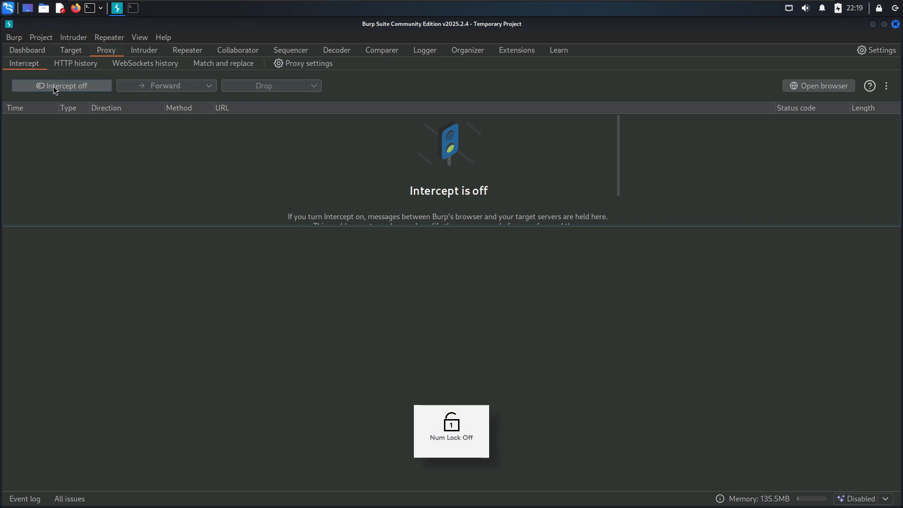
left_click(24, 51)
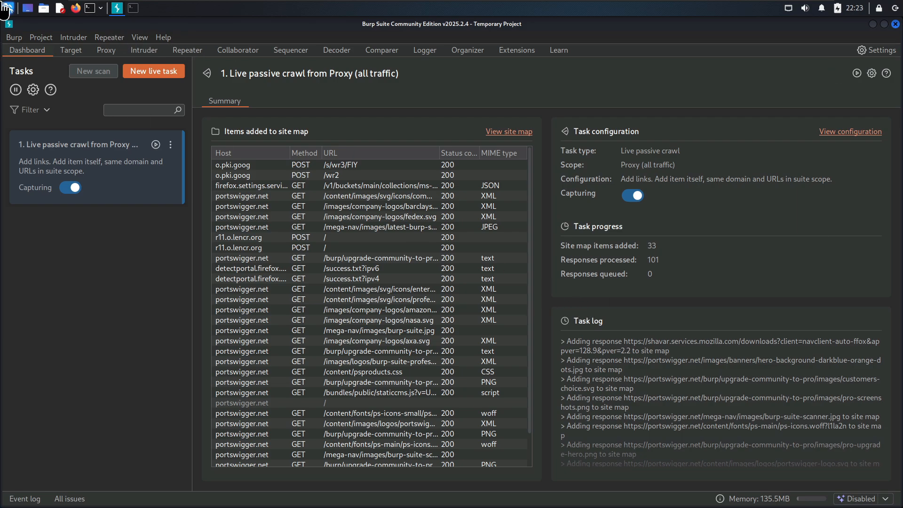
key("Num_Lock")
Review the commands available for Burp, the project, Intruder, Repeater, the view and help.
left_click(14, 37)
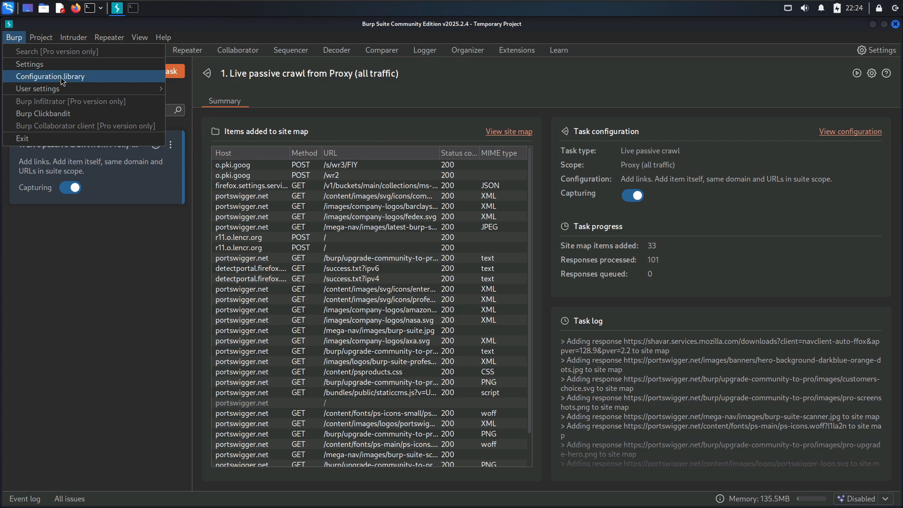
mouse_move(46, 87)
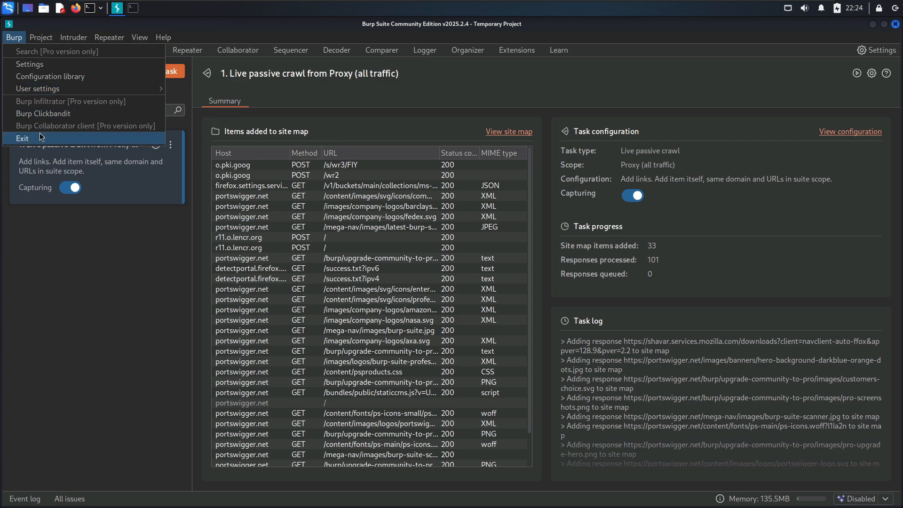
mouse_move(27, 33)
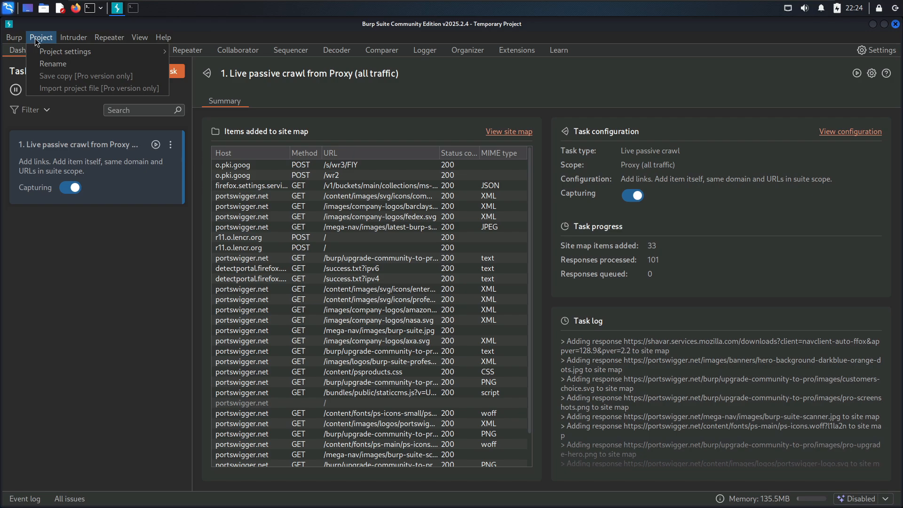
mouse_move(65, 54)
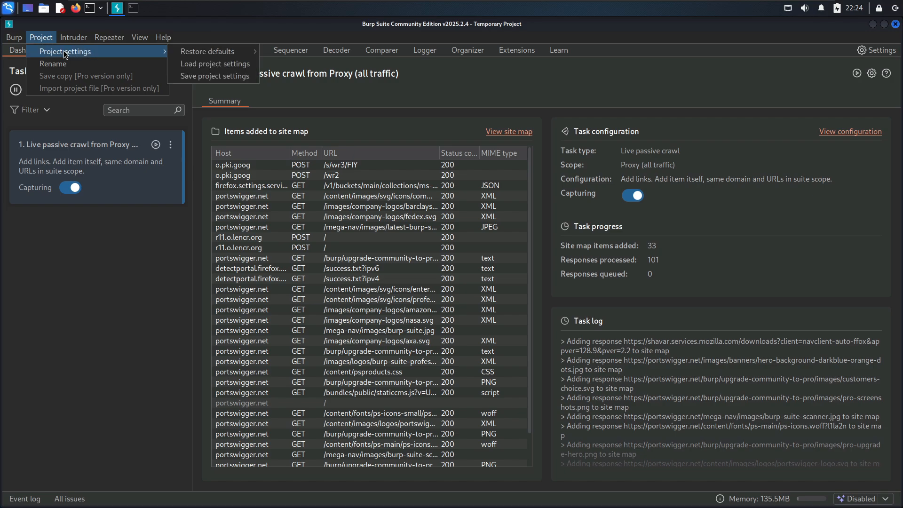
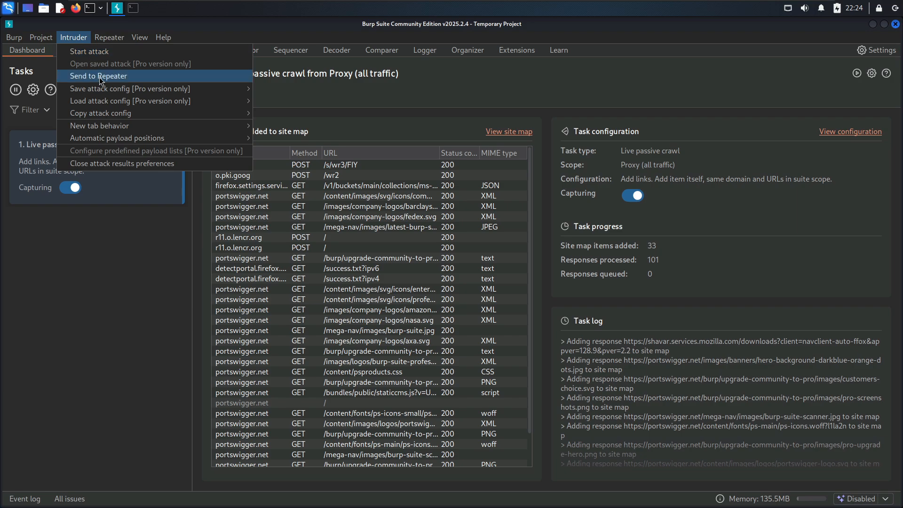
mouse_move(108, 135)
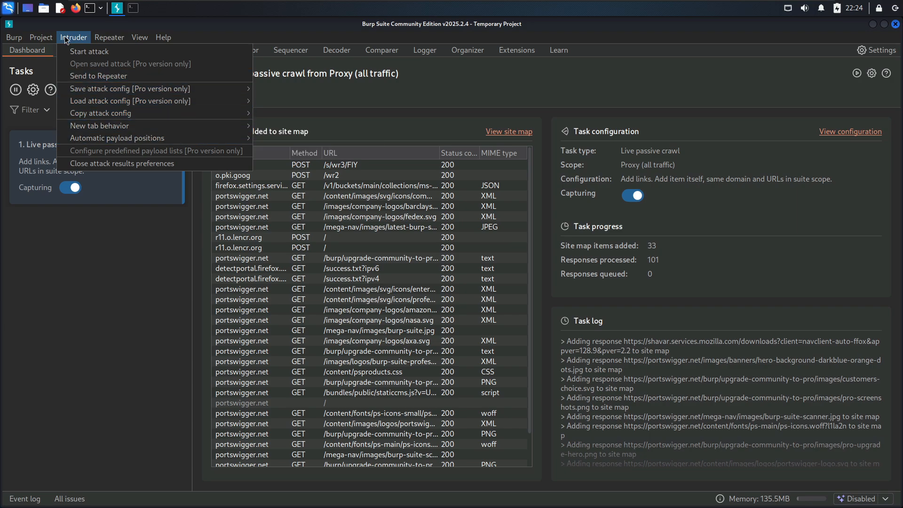
mouse_move(109, 41)
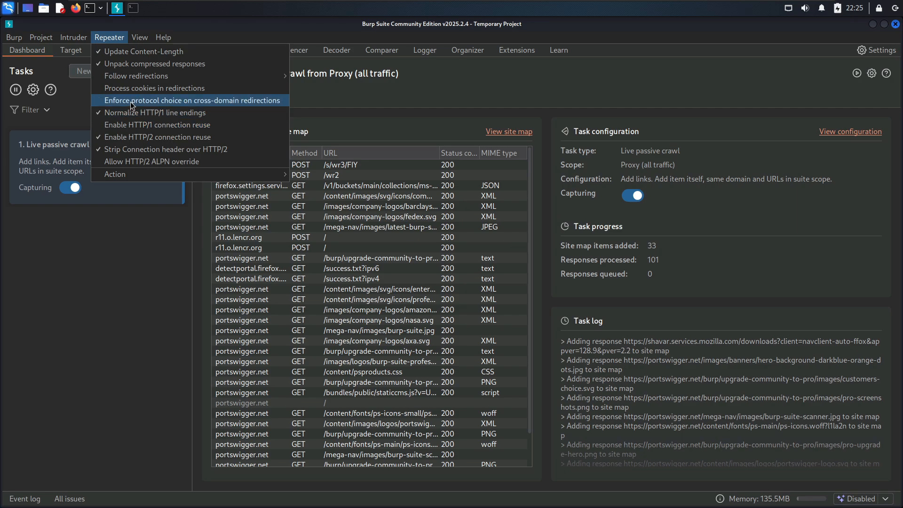
mouse_move(148, 41)
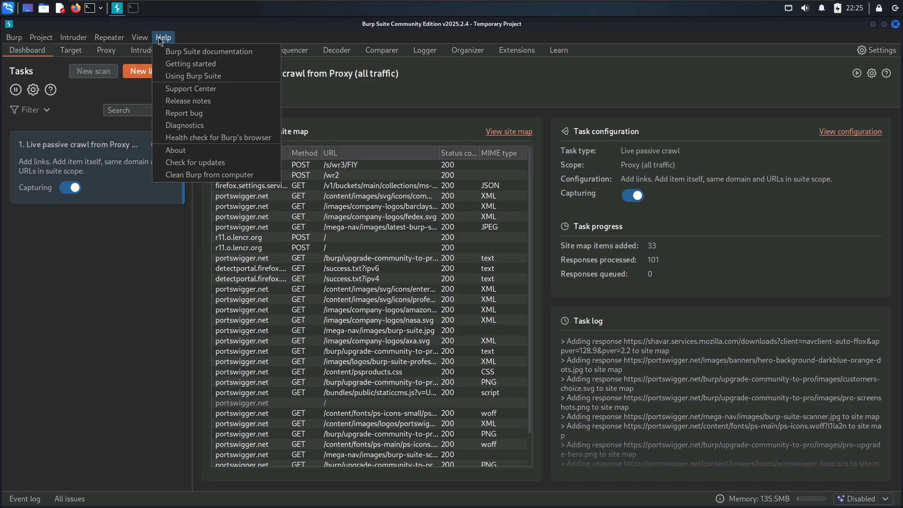
left_click(118, 261)
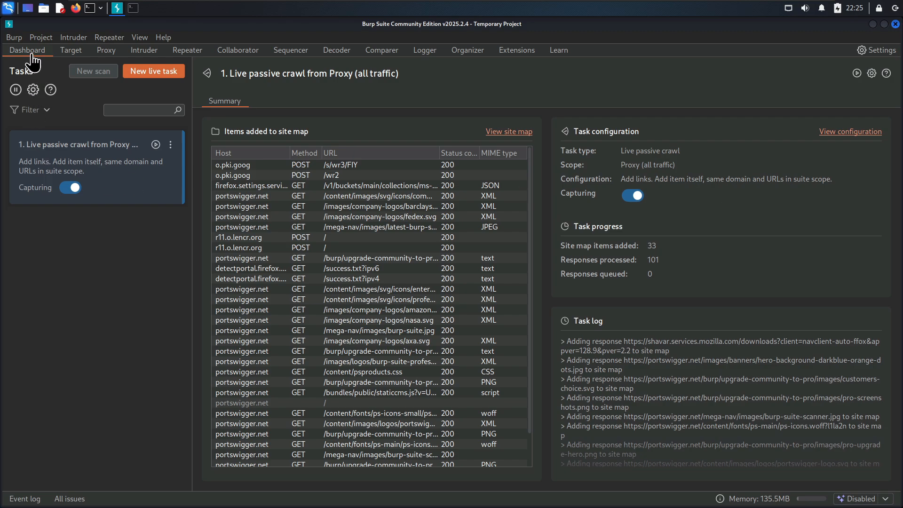
key("Num_Lock")
key("Num_Lock")
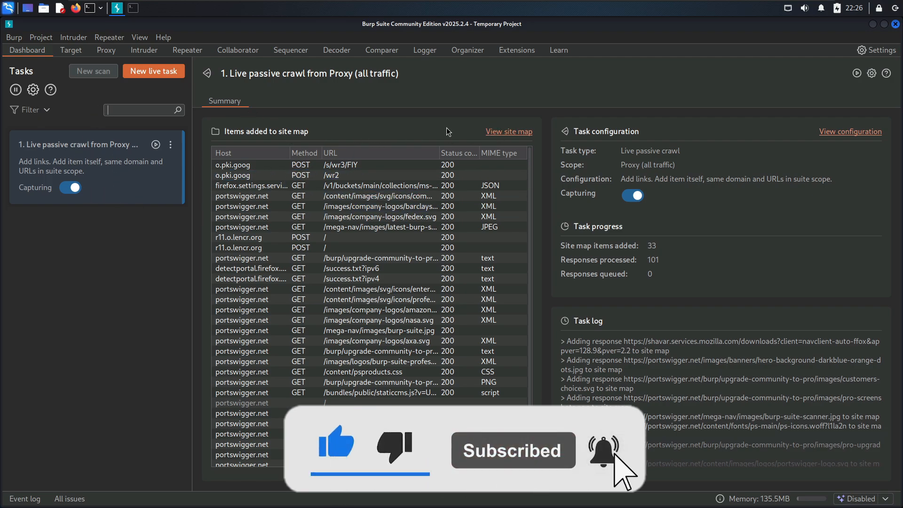
left_click(433, 216)
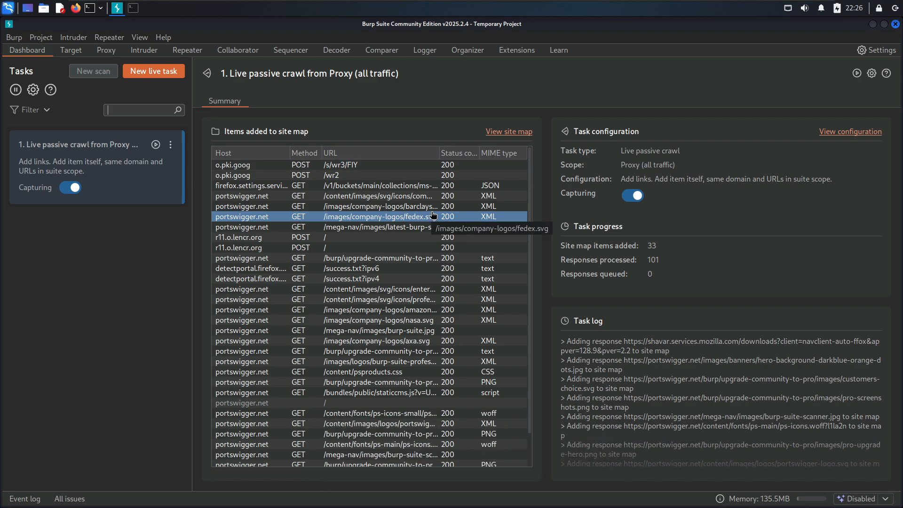
key("Num_Lock")
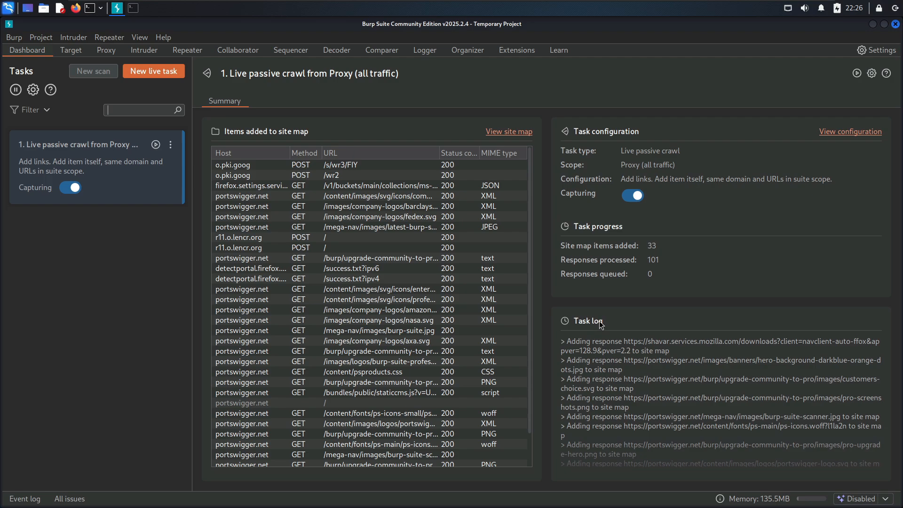
Turn off capturing for the live passive crawl task, and open and dismiss the AI features notice.
left_click(632, 195)
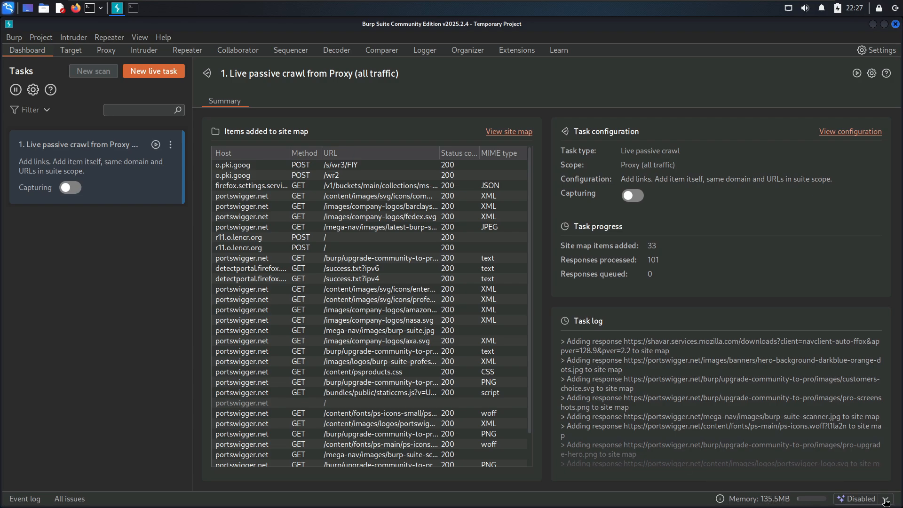
left_click(856, 502)
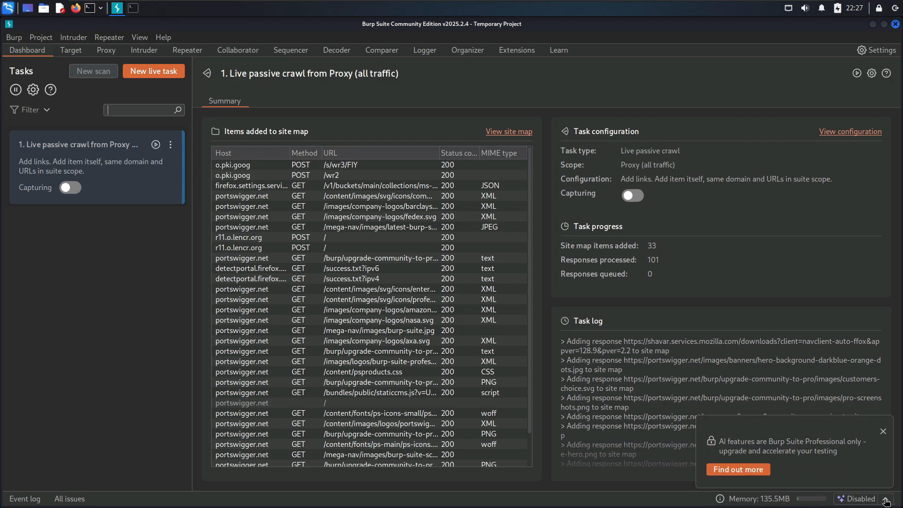
left_click(883, 432)
Examine the hosts, methods and URLs that the live passive crawl added to the site map.
left_click(288, 164)
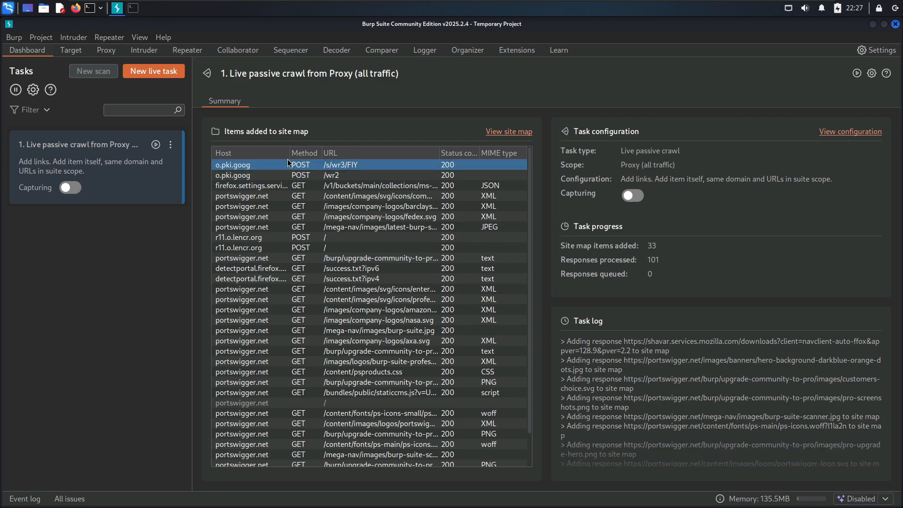
scroll(308, 276, "down", 3)
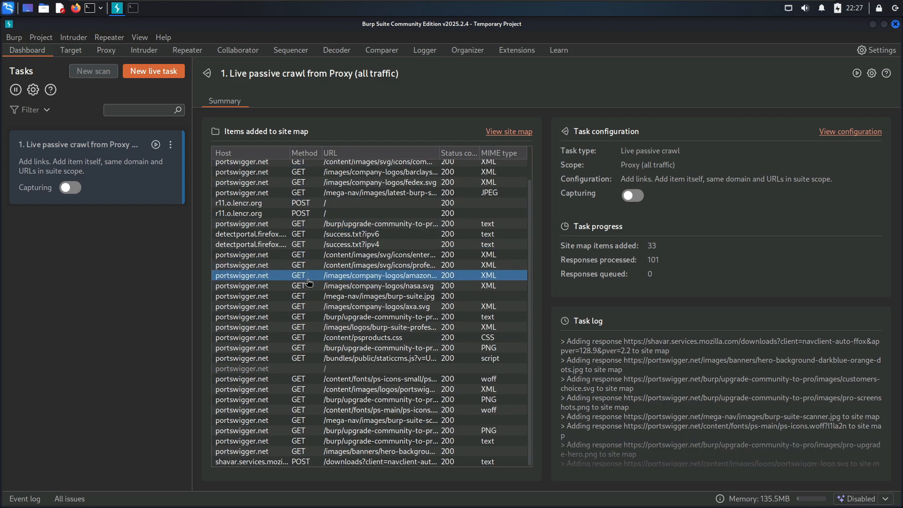
scroll(301, 292, "up", 3)
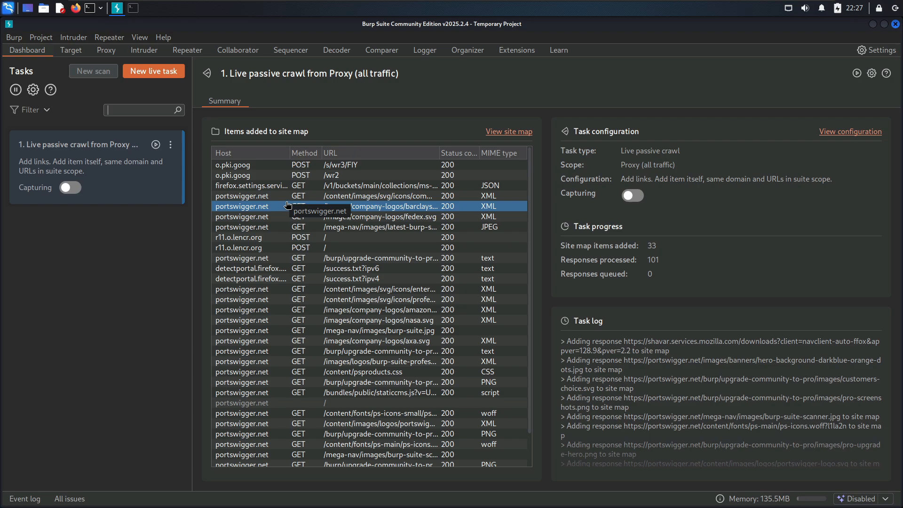
left_click(267, 257)
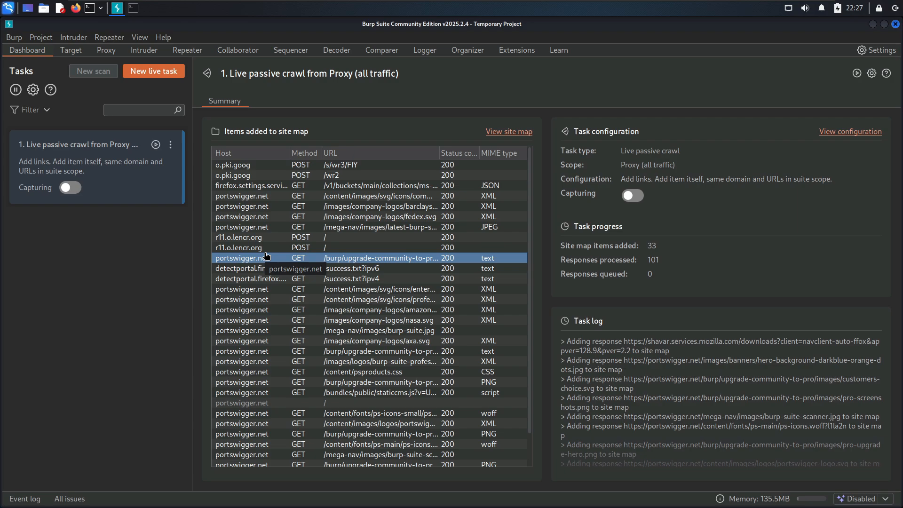
key("Num_Lock")
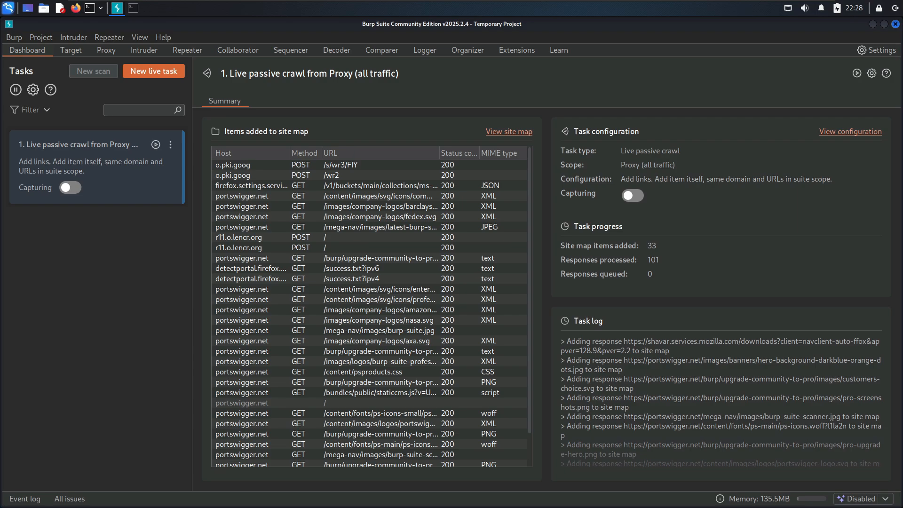
key("Num_Lock")
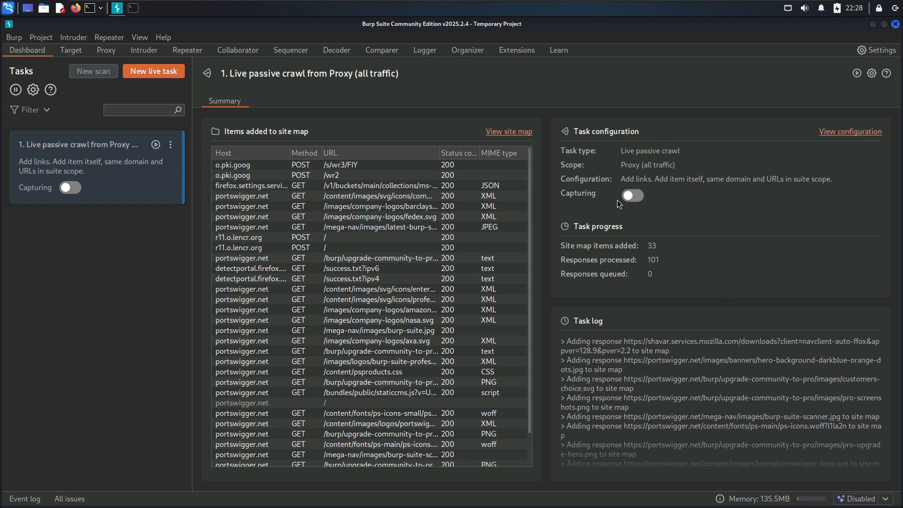
left_click(302, 196)
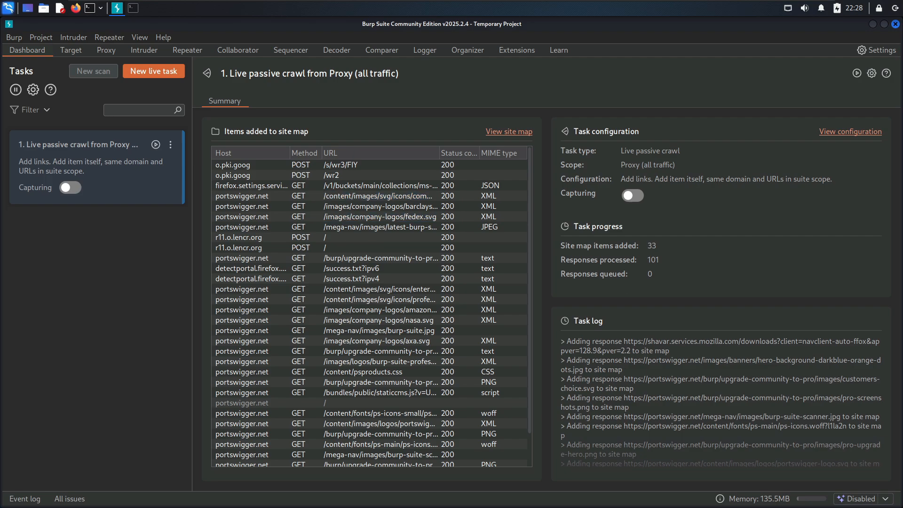
Dismiss the paused-crawl notice in the Target site map, and look through the Scope and Issue definitions pages before returning to the map.
left_click(69, 54)
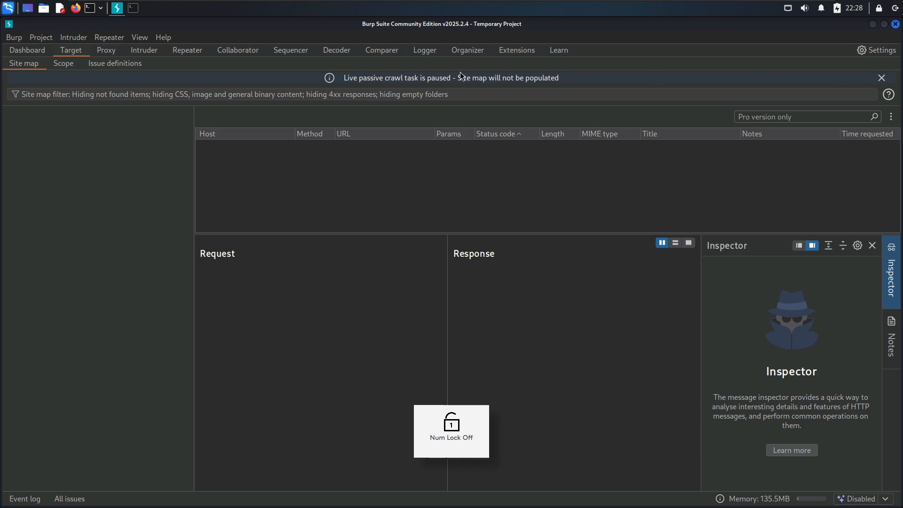
left_click(881, 78)
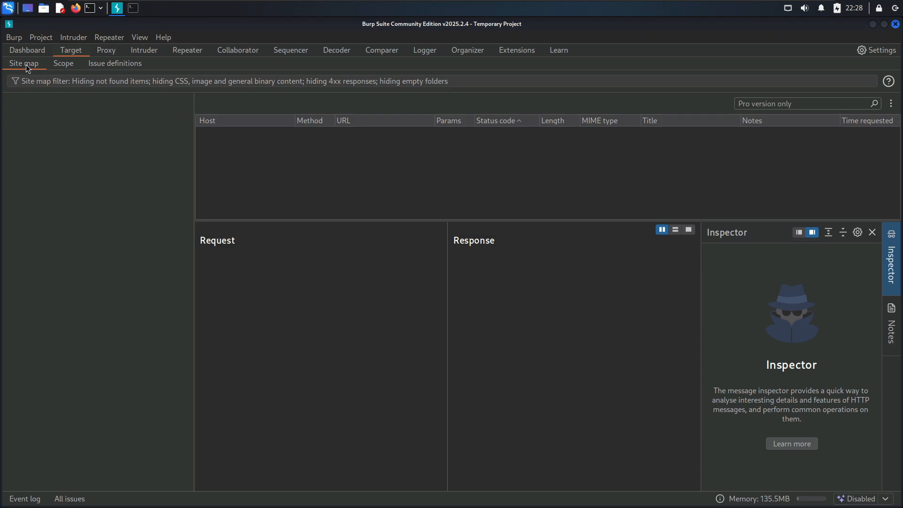
left_click(60, 66)
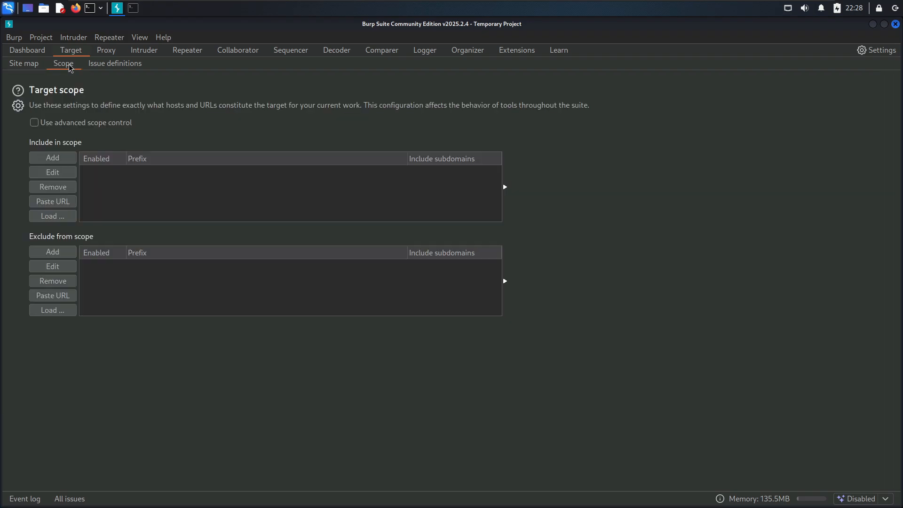
left_click(105, 69)
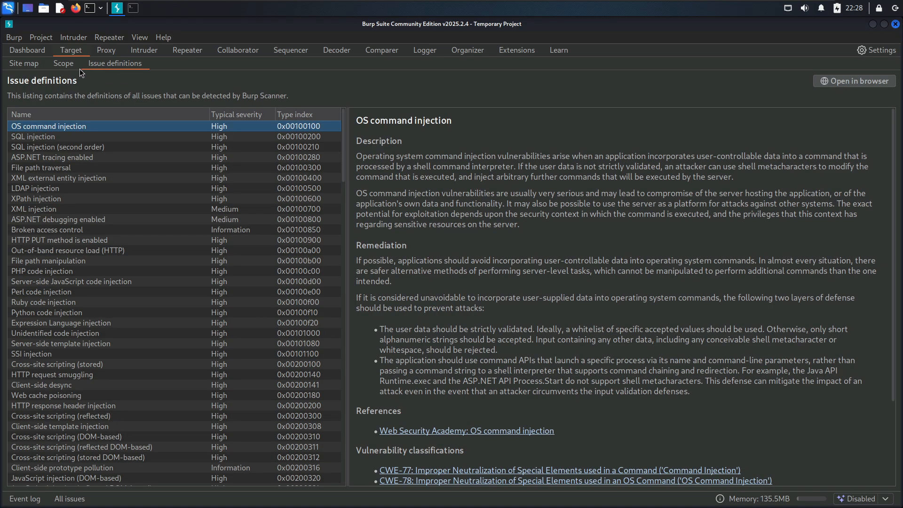
left_click(34, 66)
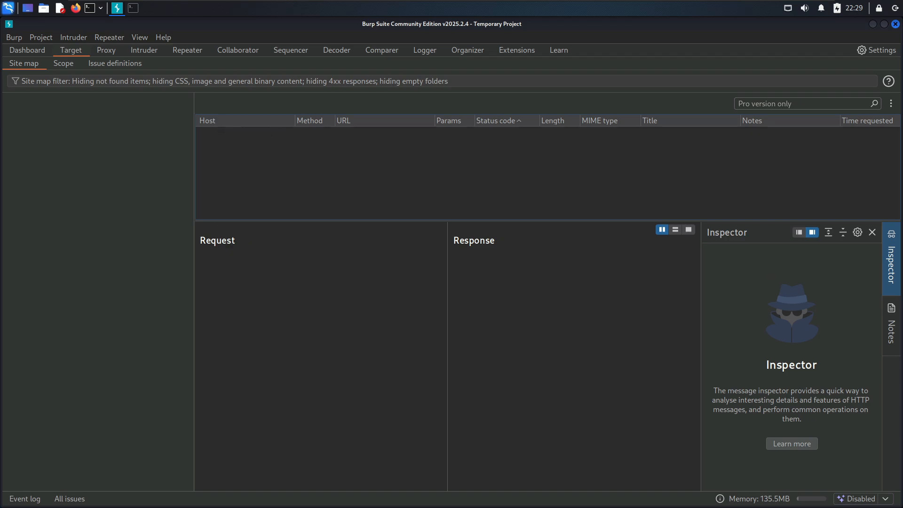
Launch Firefox and minimize its window to return to Burp Suite.
key("Num_Lock")
key("Num_Lock")
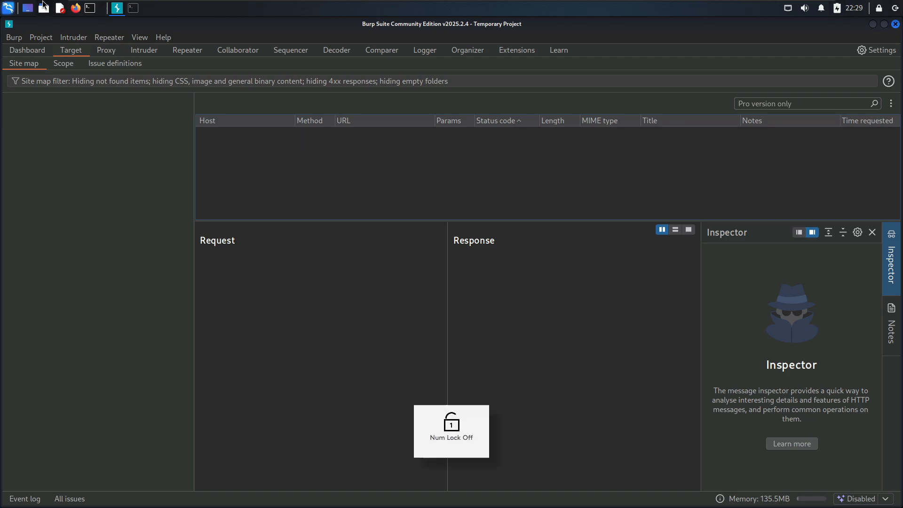
left_click(75, 8)
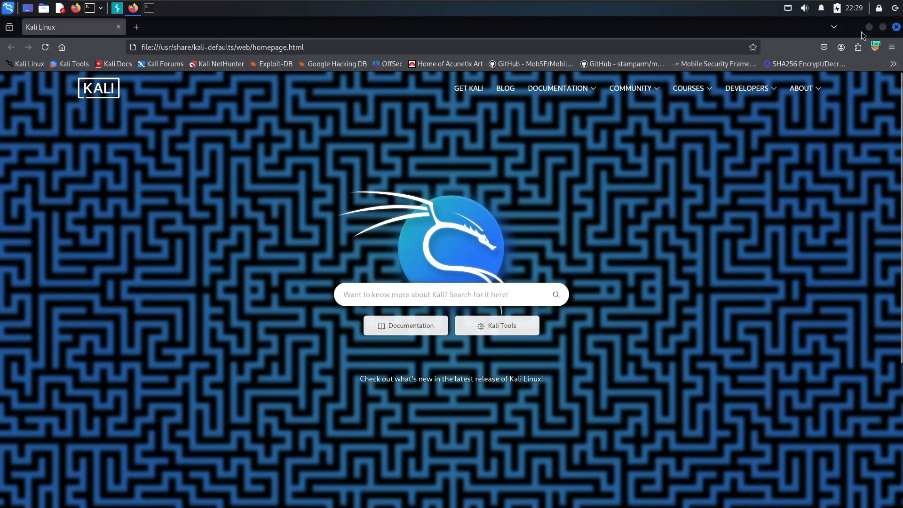
left_click(870, 28)
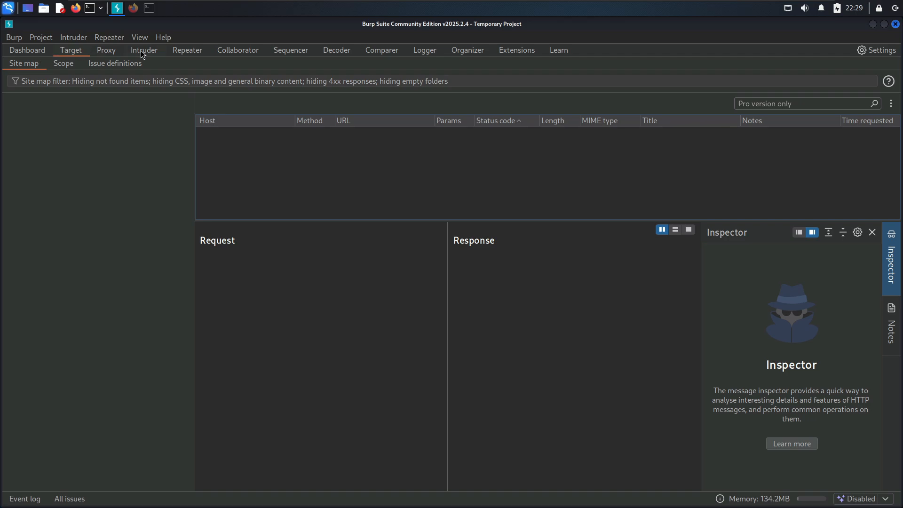
Turn on Intercept in the Proxy and switch to Firefox.
left_click(106, 54)
left_click(94, 90)
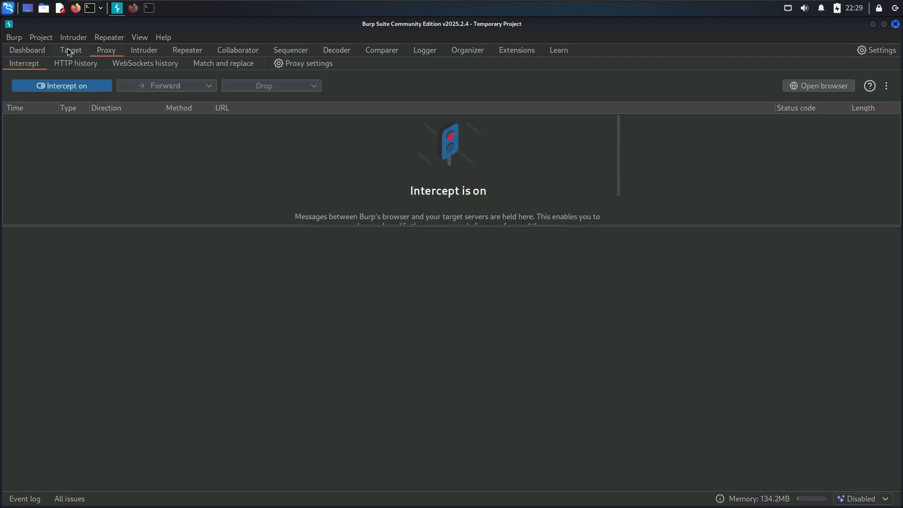
key("Num_Lock")
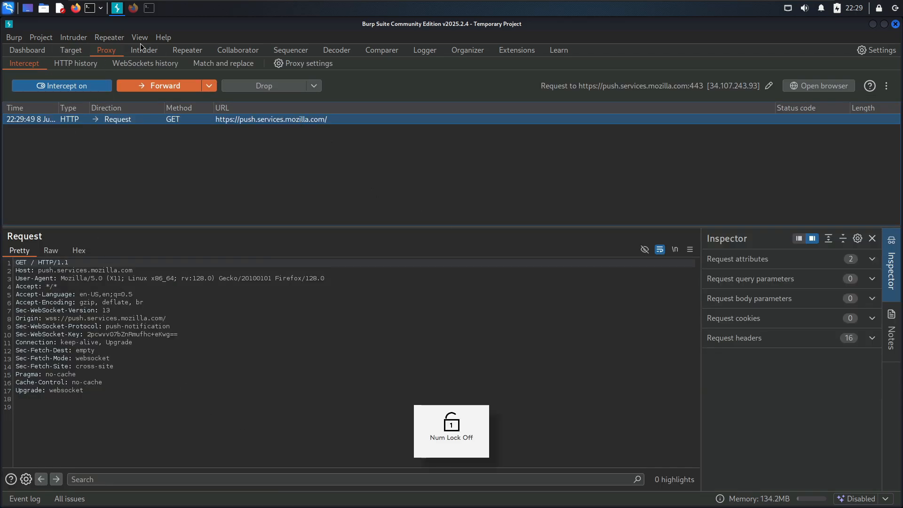
left_click(134, 9)
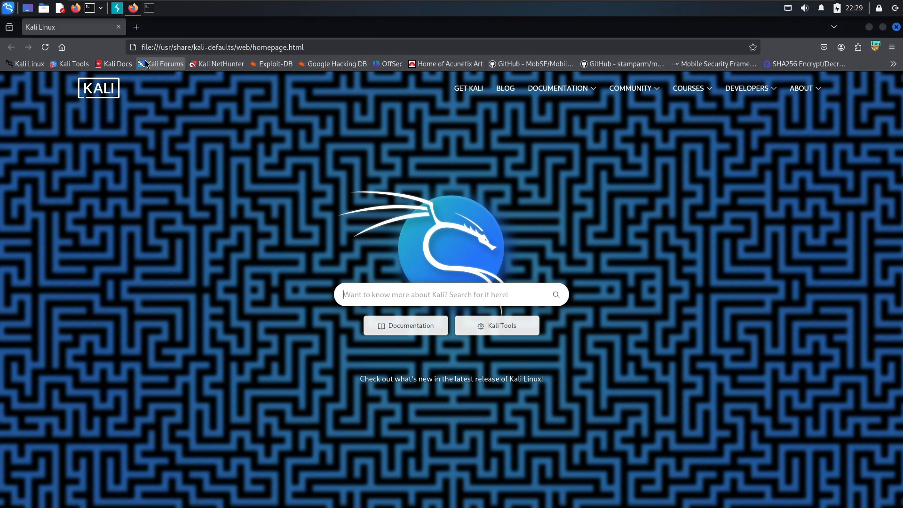
Request the Home of Acunetix Art bookmark, check the FoxyProxy profiles, and switch back to Burp Suite.
left_click(453, 64)
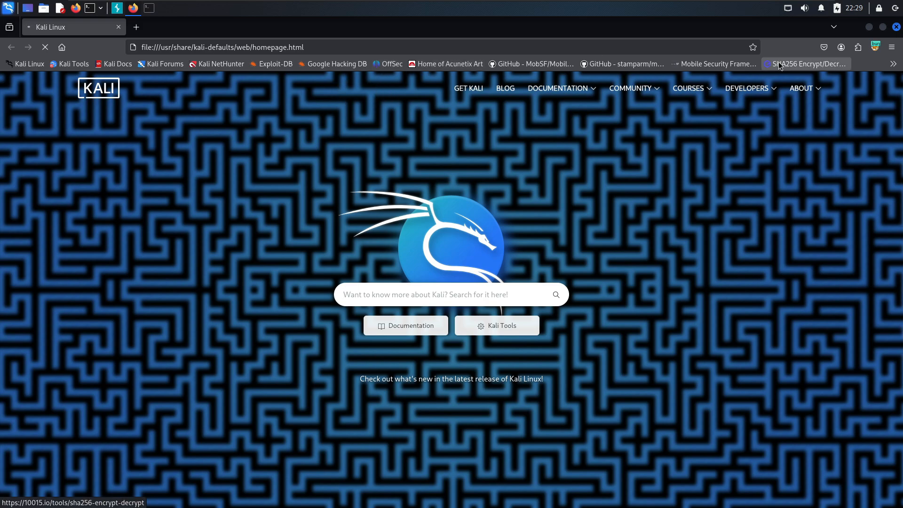
left_click(875, 47)
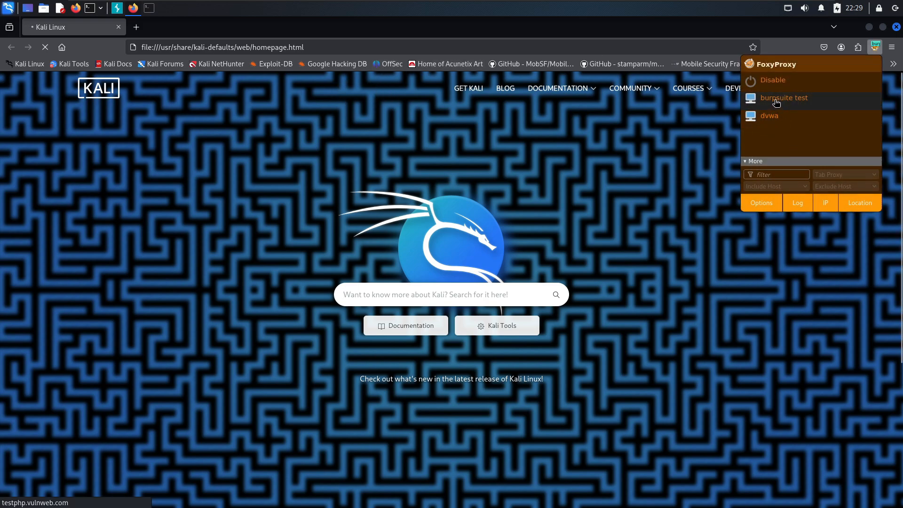
left_click(210, 105)
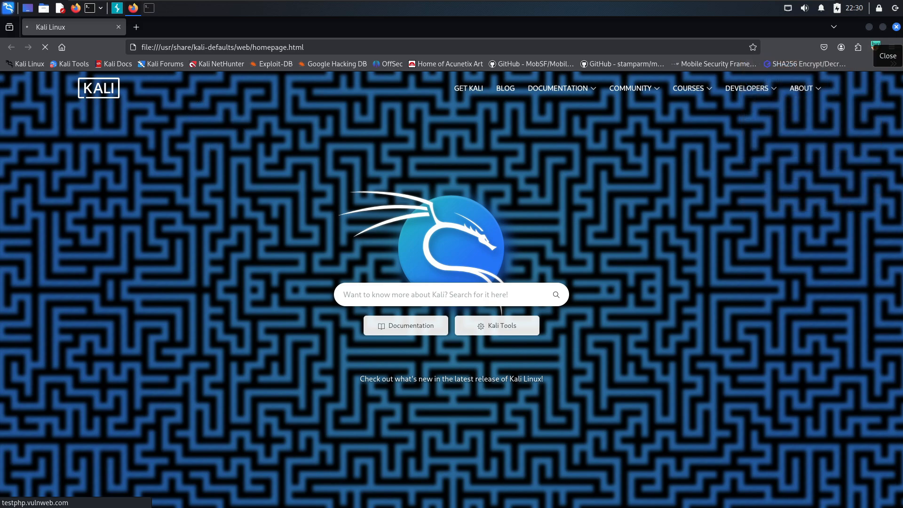
key("Num_Lock")
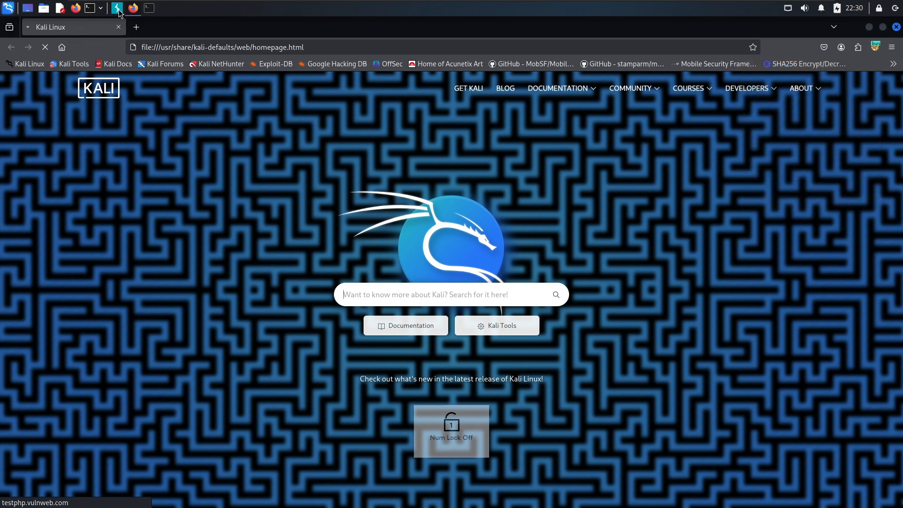
left_click(117, 8)
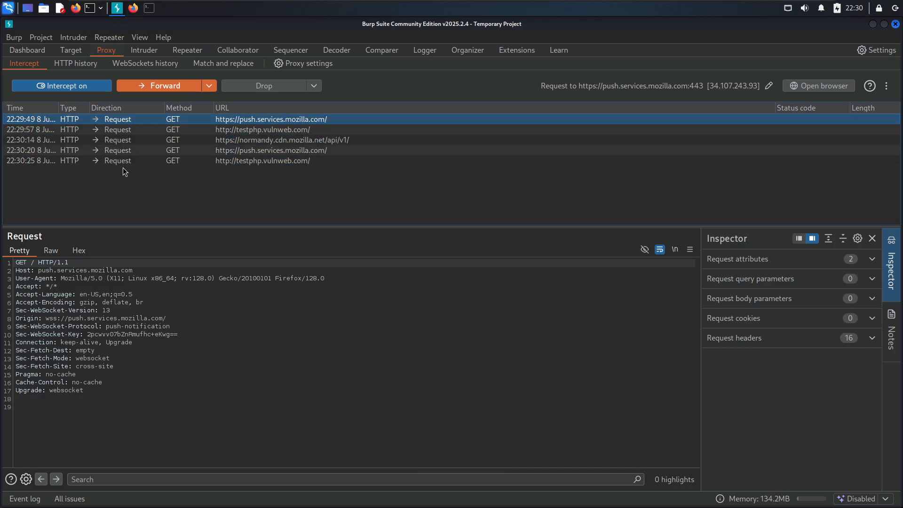
Forward every held message in the Proxy until the queue is empty, and check the Acunetix home page in Firefox before minimizing it.
left_click(165, 85)
left_click(168, 88)
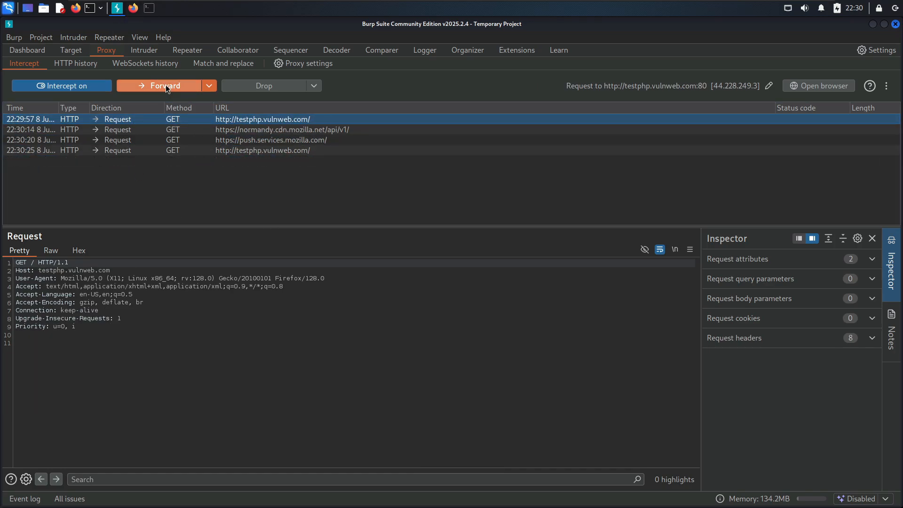
left_click(168, 88)
left_click(167, 88)
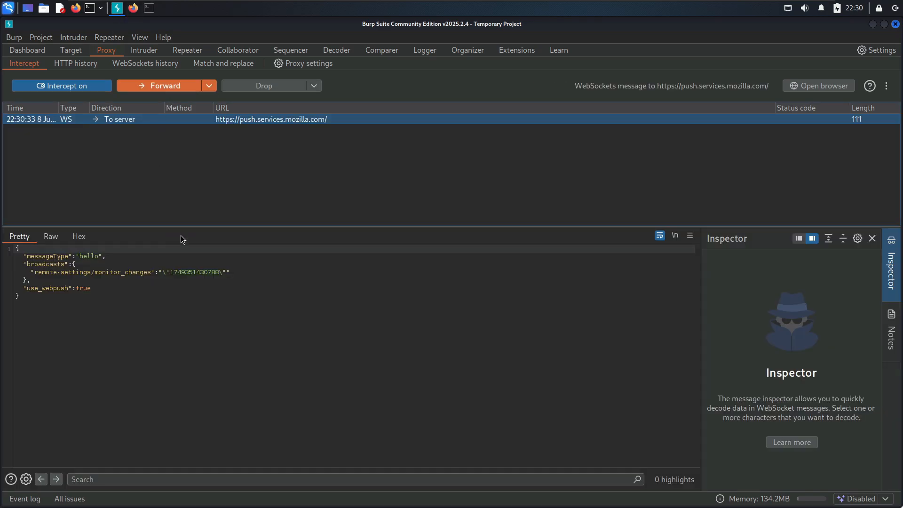
left_click(162, 86)
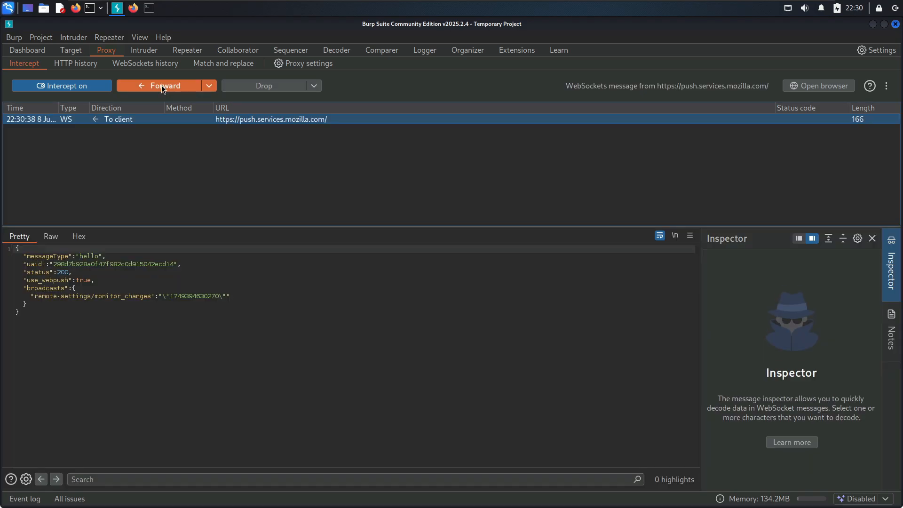
left_click(162, 86)
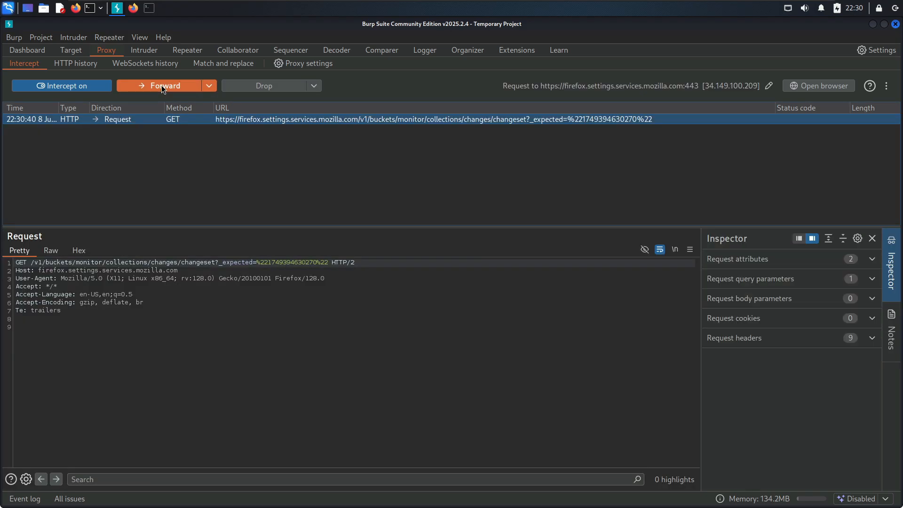
left_click(162, 86)
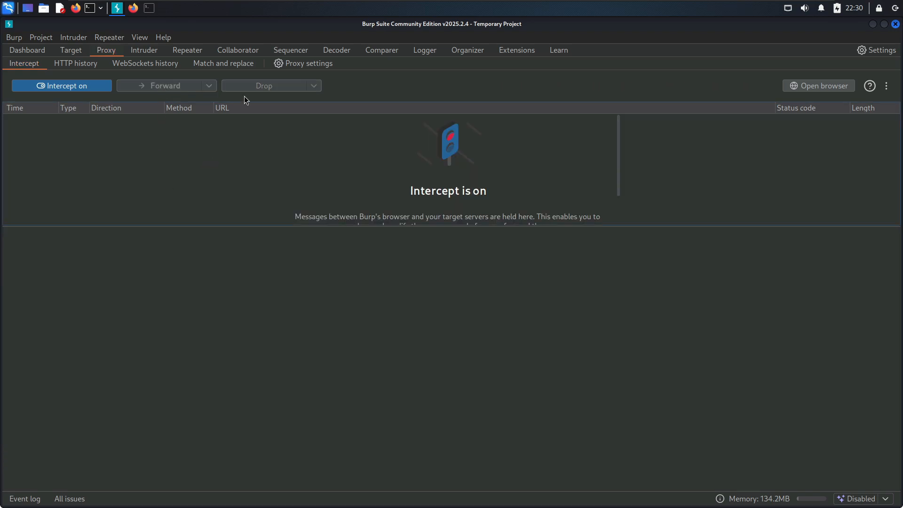
left_click(134, 9)
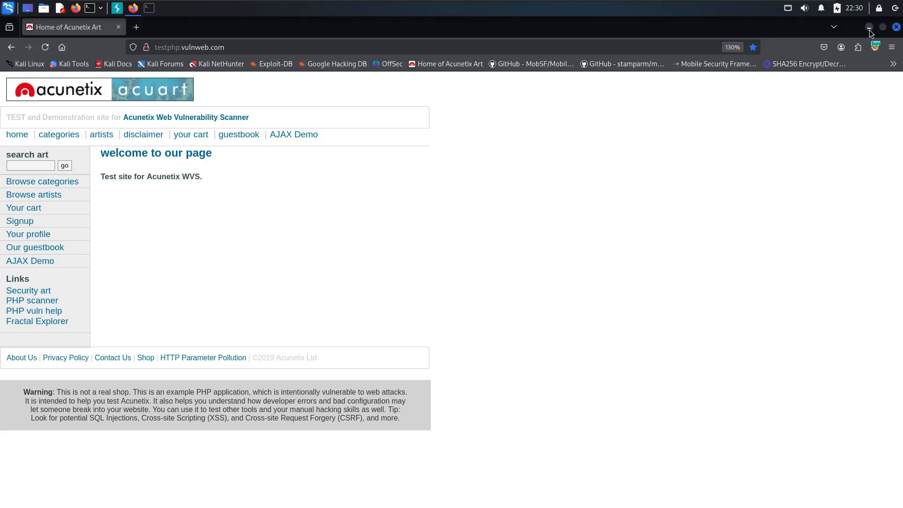
left_click(869, 29)
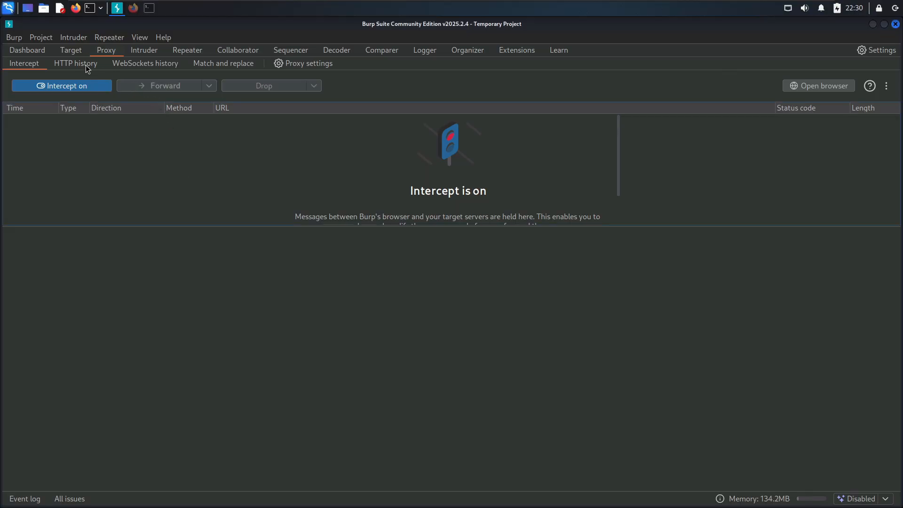
Look through the Target site map, the Dashboard's crawled items and the Scope page, returning to the site map.
left_click(71, 53)
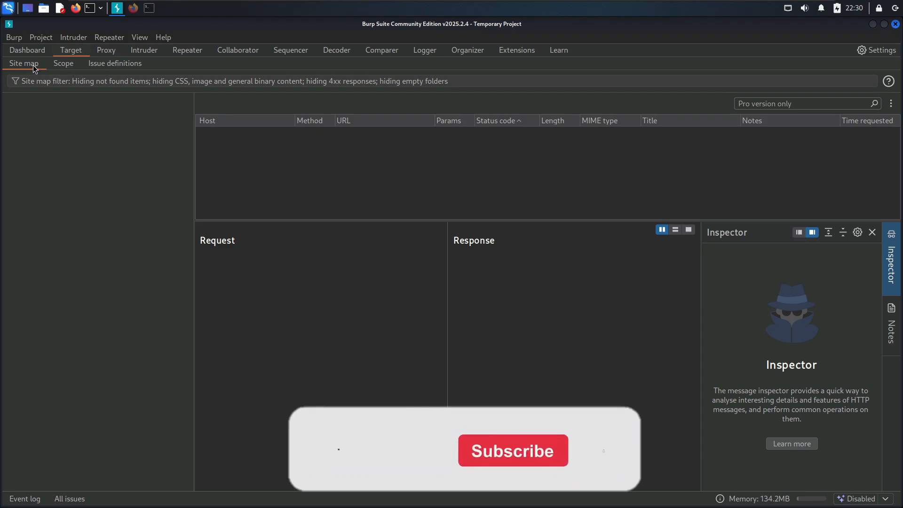
left_click(28, 50)
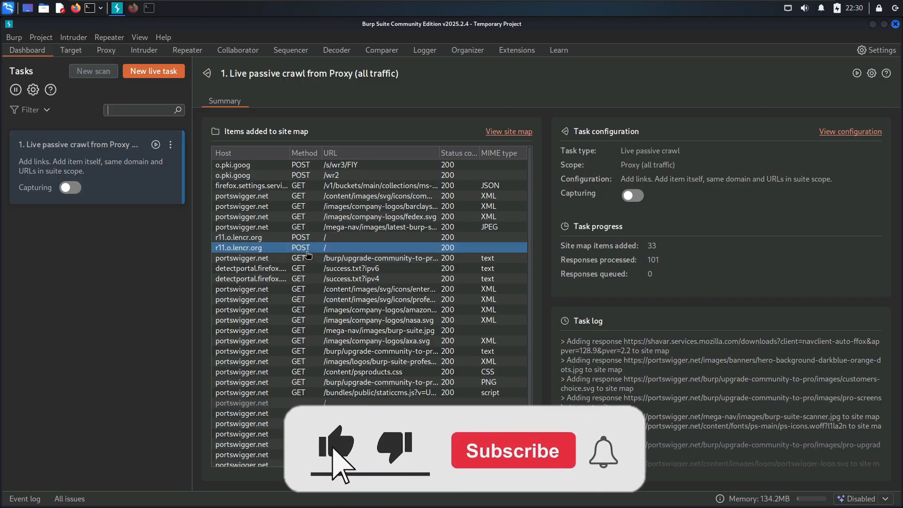
scroll(332, 291, "down", 1)
scroll(334, 347, "down", 1)
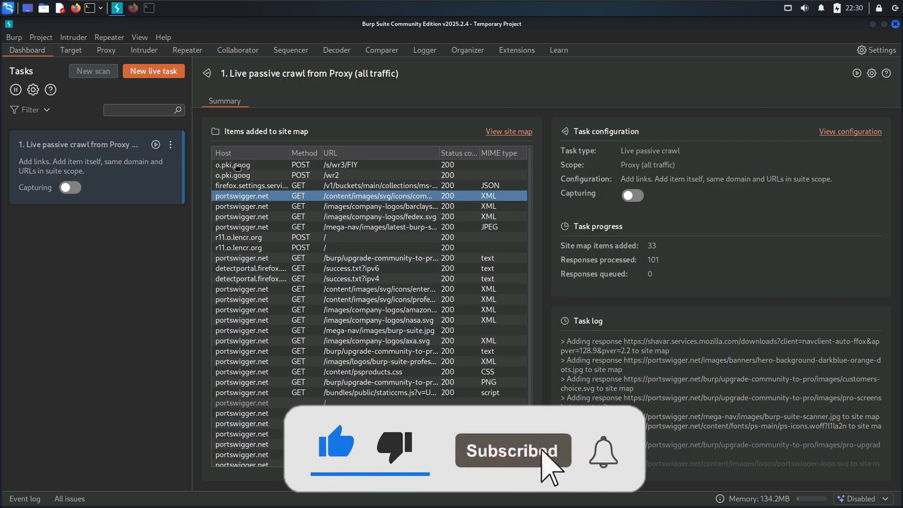
left_click(71, 50)
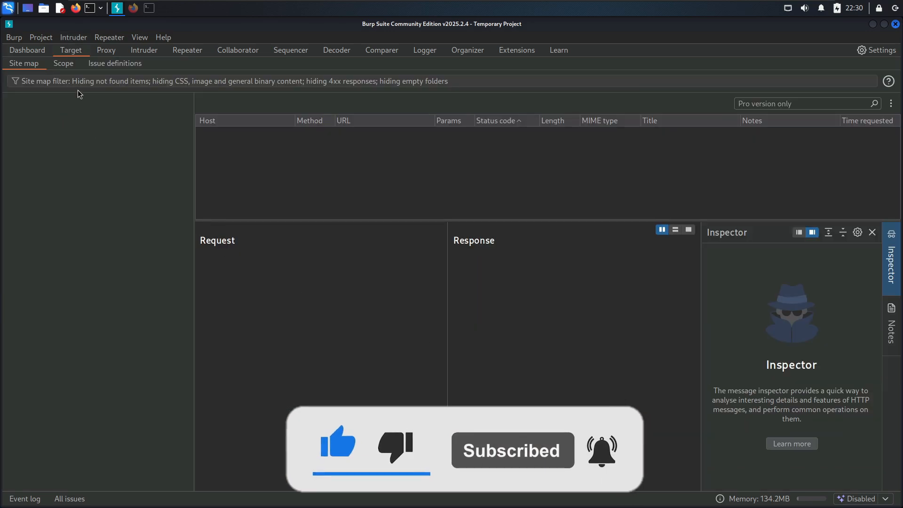
left_click(68, 67)
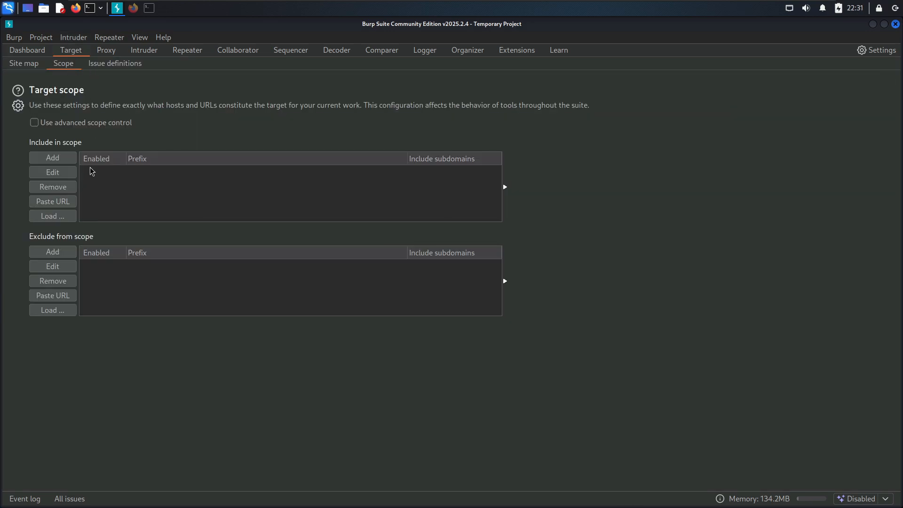
left_click(30, 66)
key("Num_Lock")
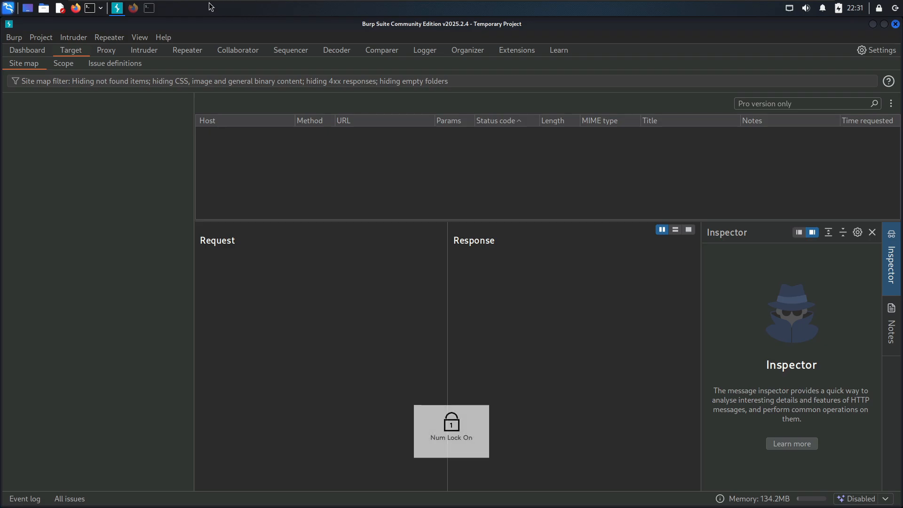
Switch to Firefox, request the site's Your cart page, and forward the intercepted request in Burp Suite.
left_click(134, 9)
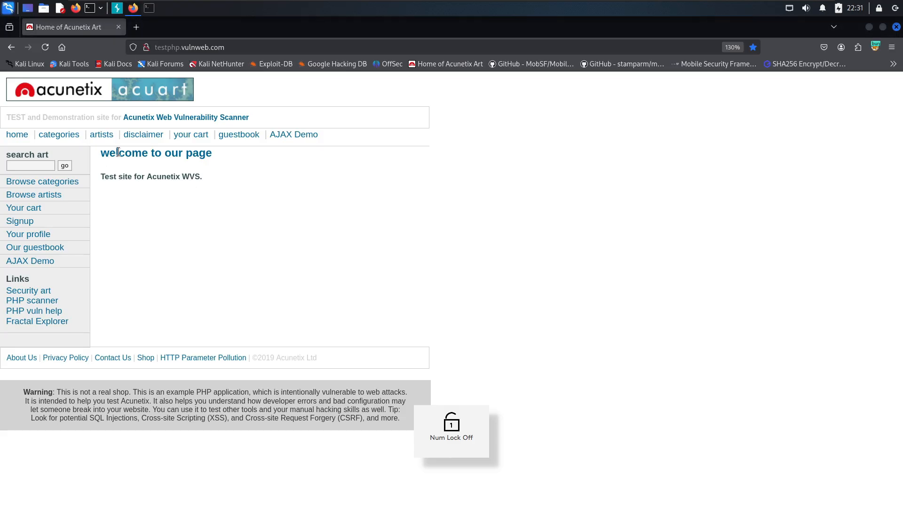
left_click(23, 211)
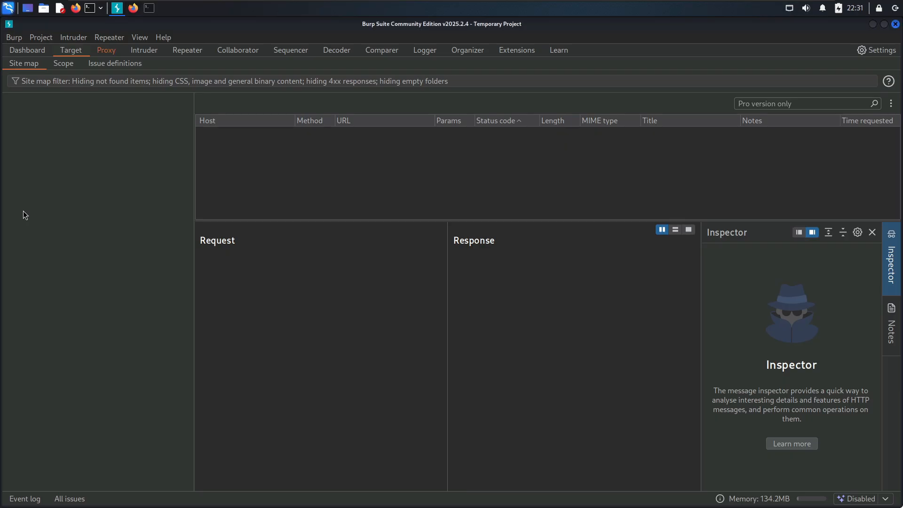
left_click(106, 56)
left_click(160, 86)
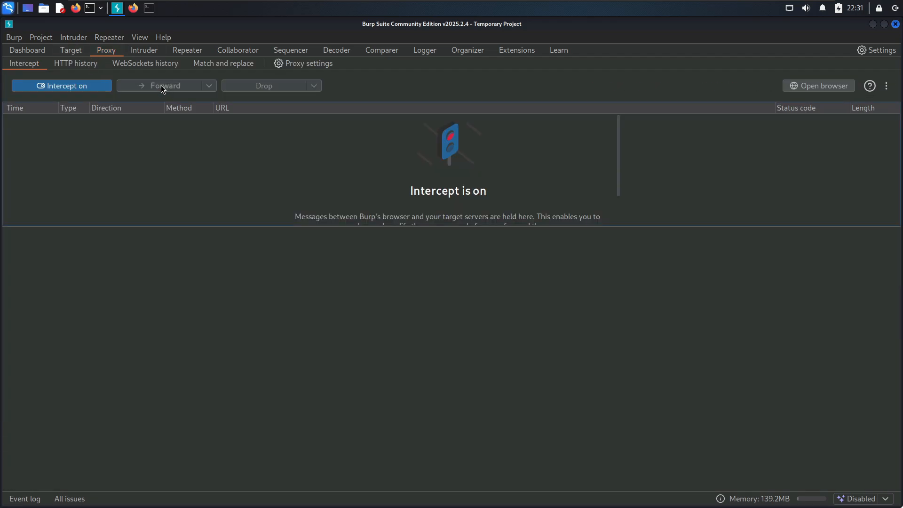
Return to Firefox, request the categories page, and forward its intercepted request in Burp Suite.
left_click(133, 8)
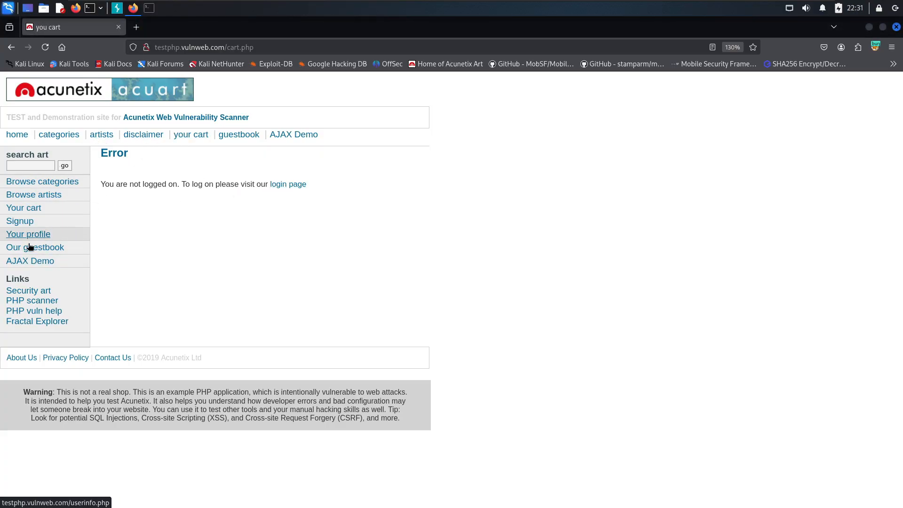
left_click(69, 135)
left_click(137, 87)
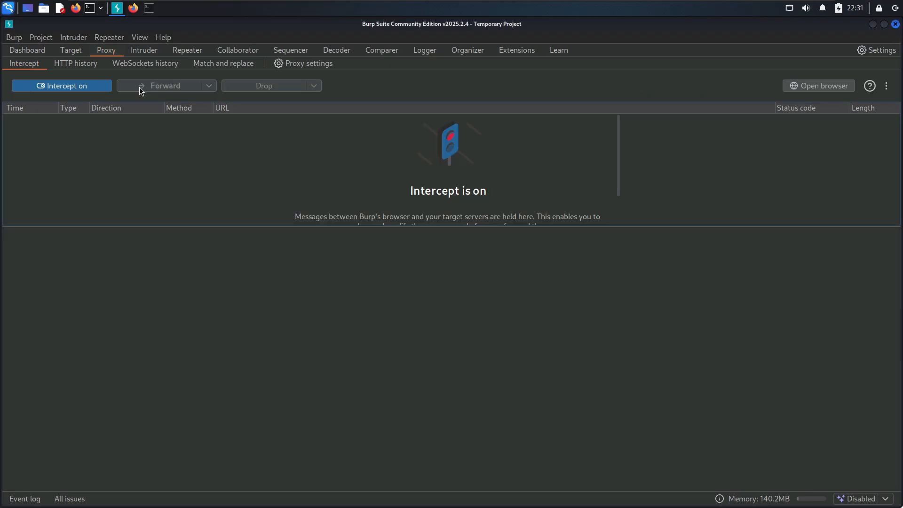
Request the Posters category in Firefox, and forward its page request and all picture requests in Burp Suite.
left_click(133, 8)
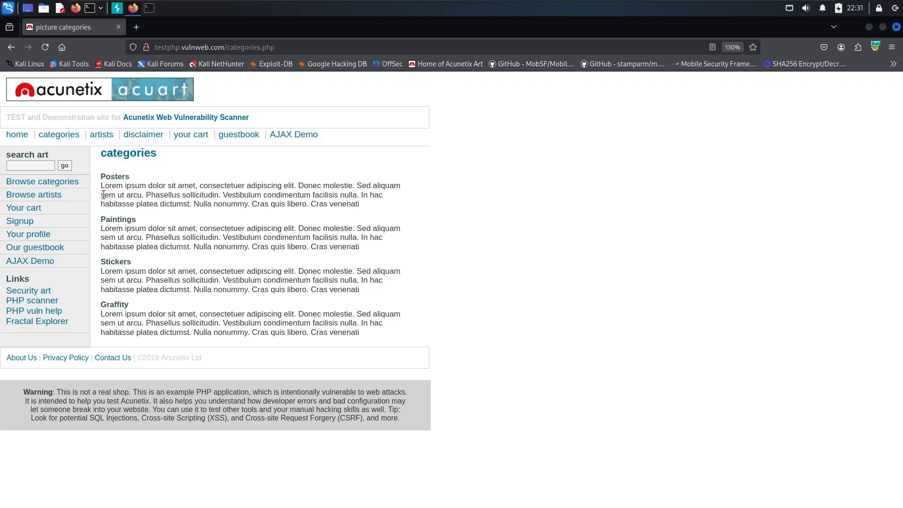
left_click(114, 177)
left_click(168, 83)
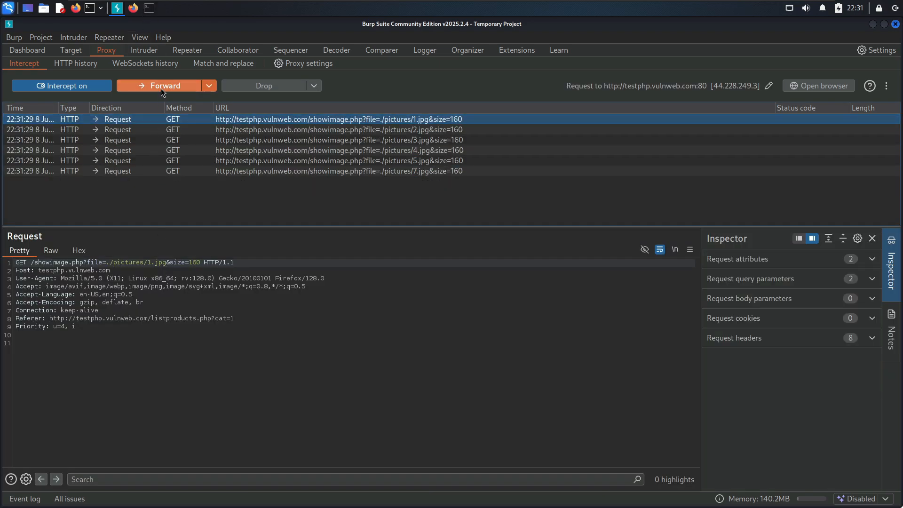
left_click(161, 87)
left_click(163, 90)
left_click(168, 84)
left_click(168, 85)
left_click(168, 82)
left_click(168, 82)
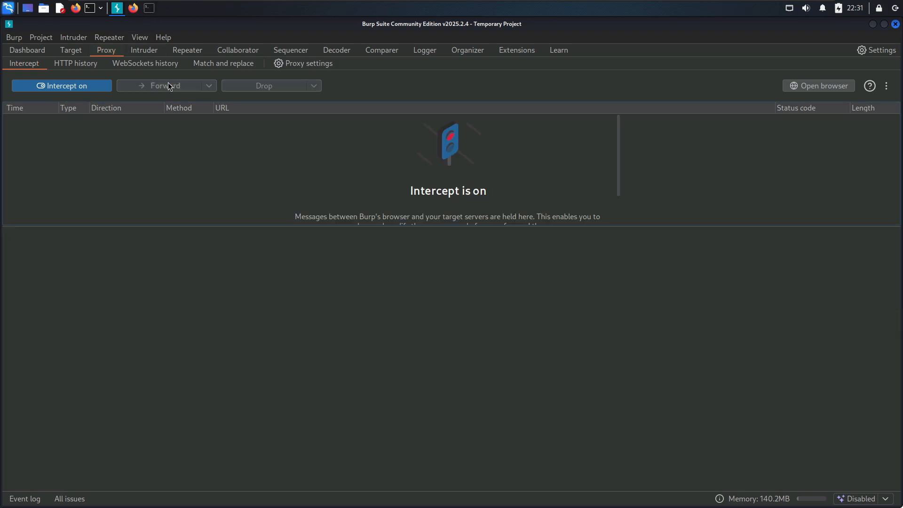
View the loaded Posters page in Firefox, and check Burp Suite's Intercept queue and Target site map.
left_click(133, 8)
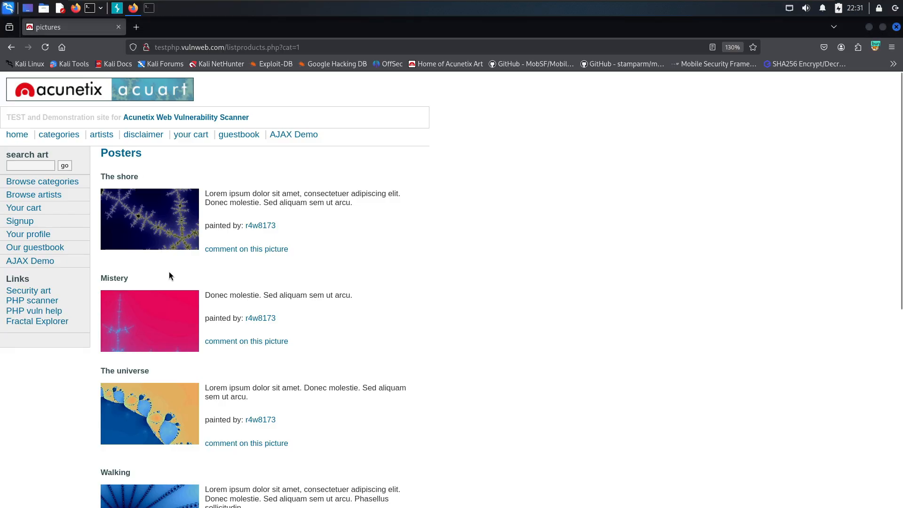
key("Num_Lock")
key("Num_Lock")
key("alt+Tab")
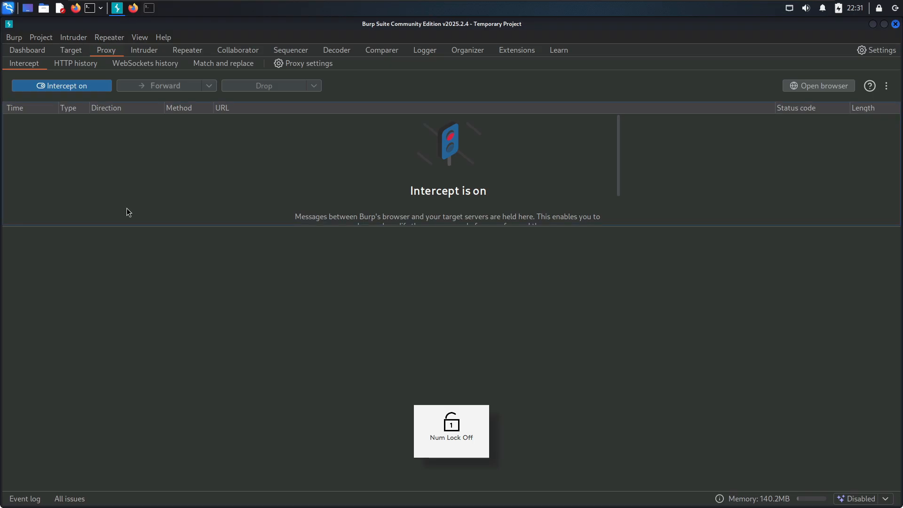
left_click(133, 8)
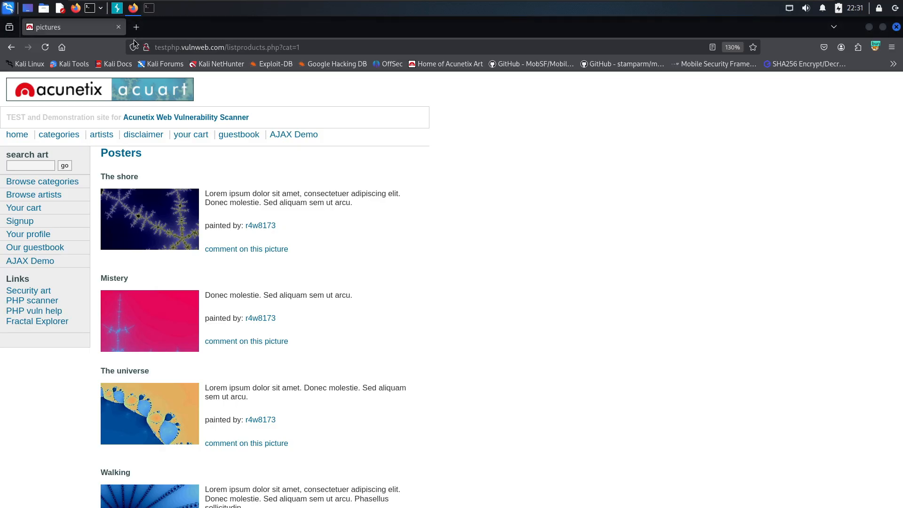
left_click(117, 8)
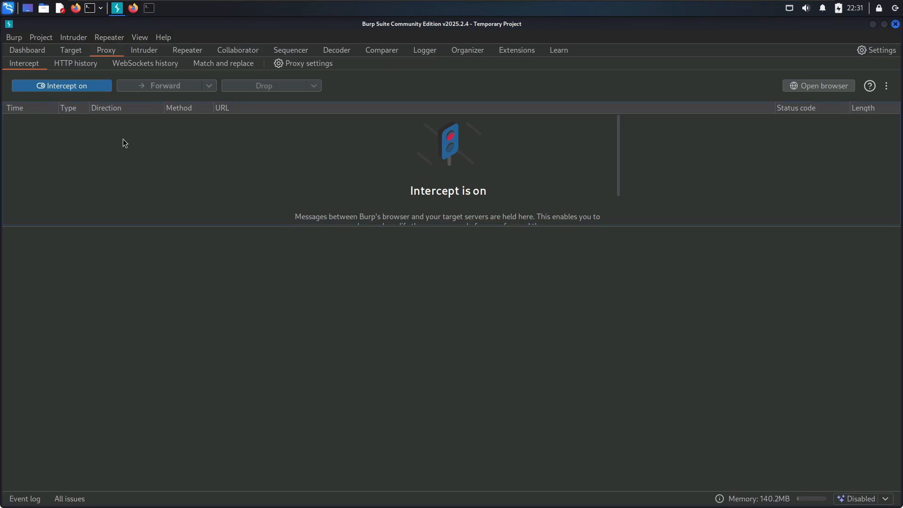
left_click(75, 51)
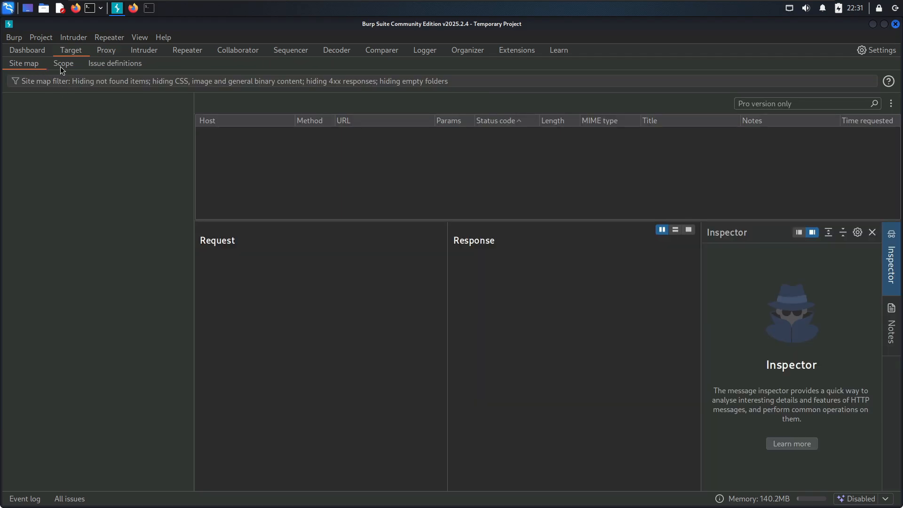
Request google.com in Firefox, and display the intercepted request in Burp Suite's Proxy.
left_click(134, 10)
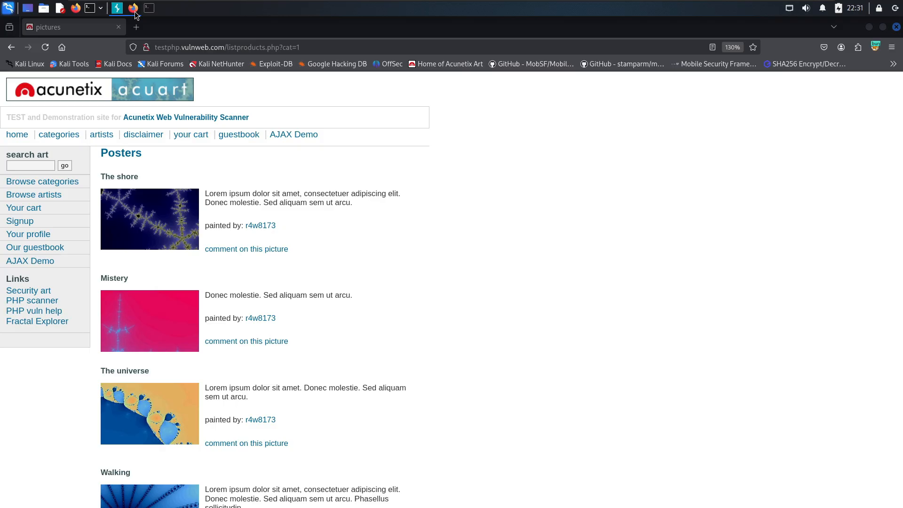
left_click(193, 47)
type("google.com/")
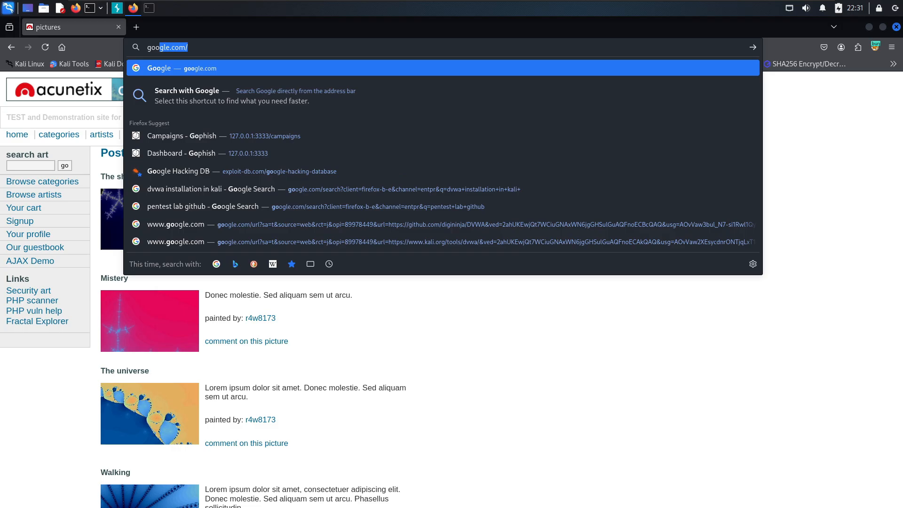
key("alt+Tab")
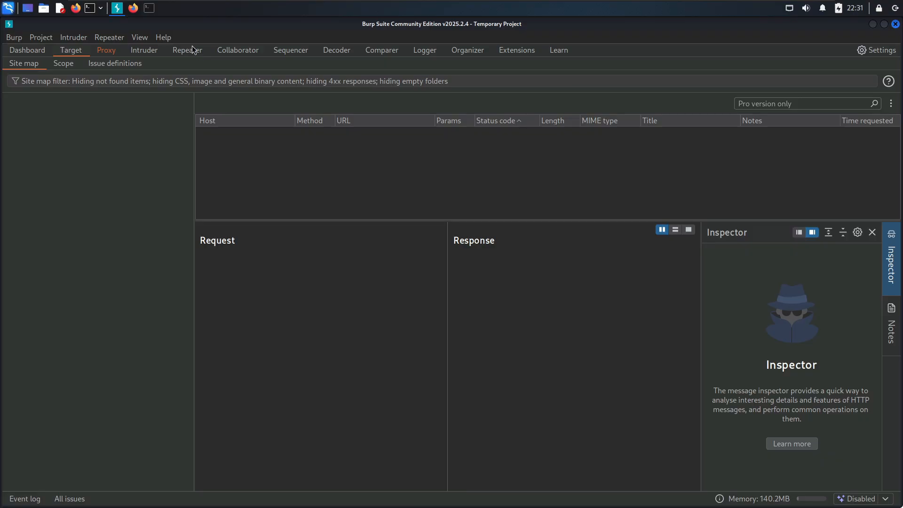
left_click(101, 49)
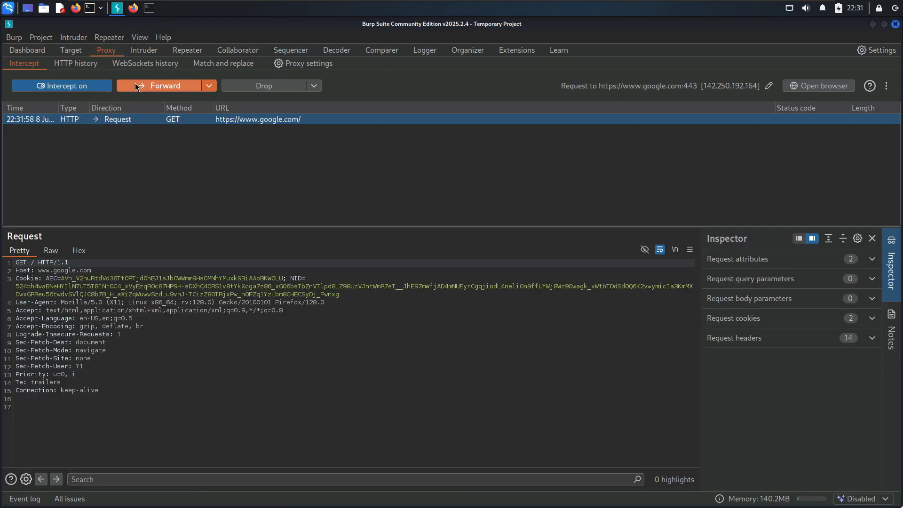
Forward the intercepted google.com request and all its follow-up requests until the Intercept queue is empty.
left_click(160, 86)
left_click(160, 86)
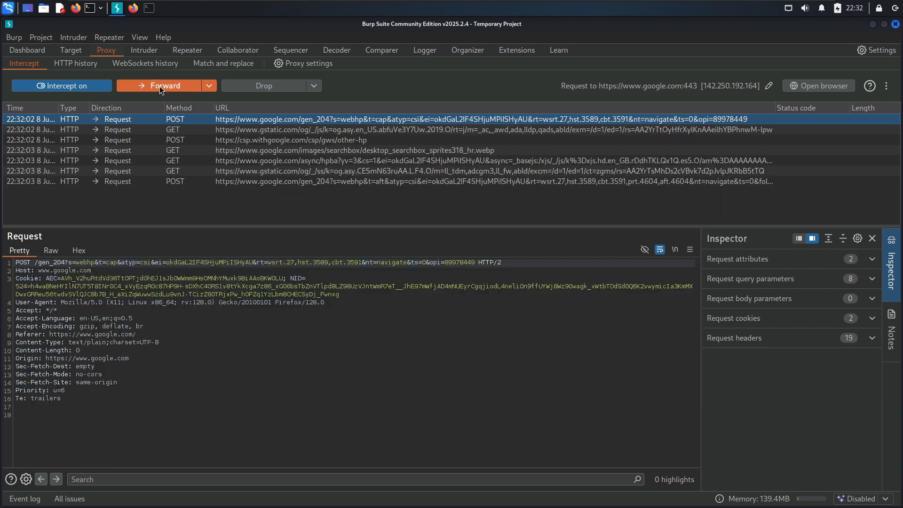
left_click(160, 86)
left_click(161, 86)
left_click(161, 87)
left_click(161, 87)
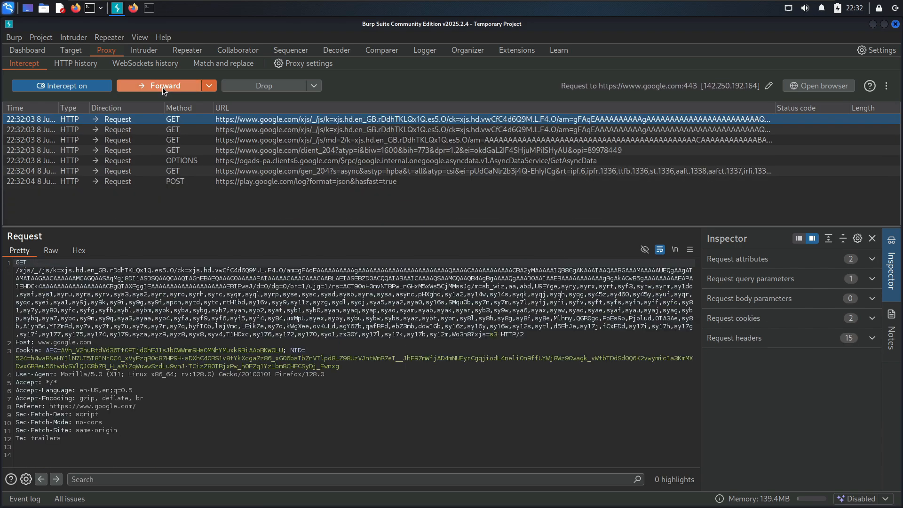
left_click(162, 87)
left_click(162, 86)
left_click(163, 87)
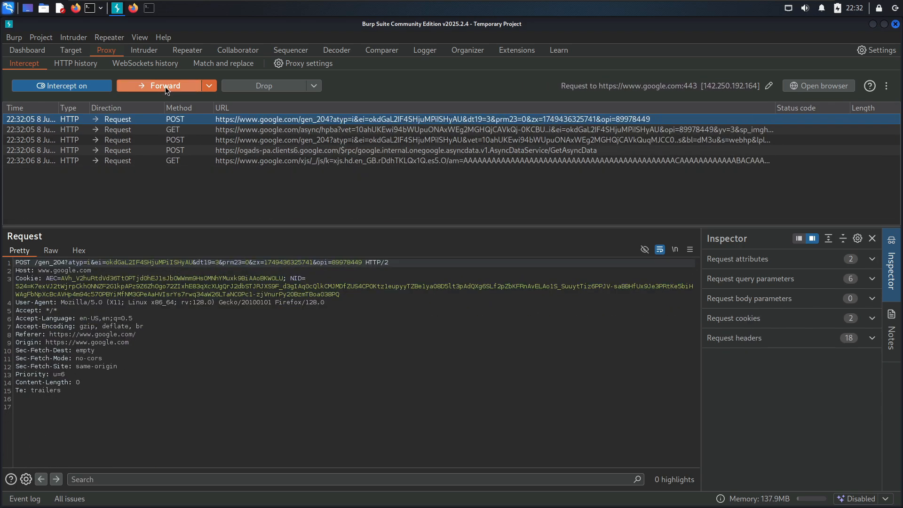
left_click(165, 86)
left_click(166, 86)
left_click(165, 86)
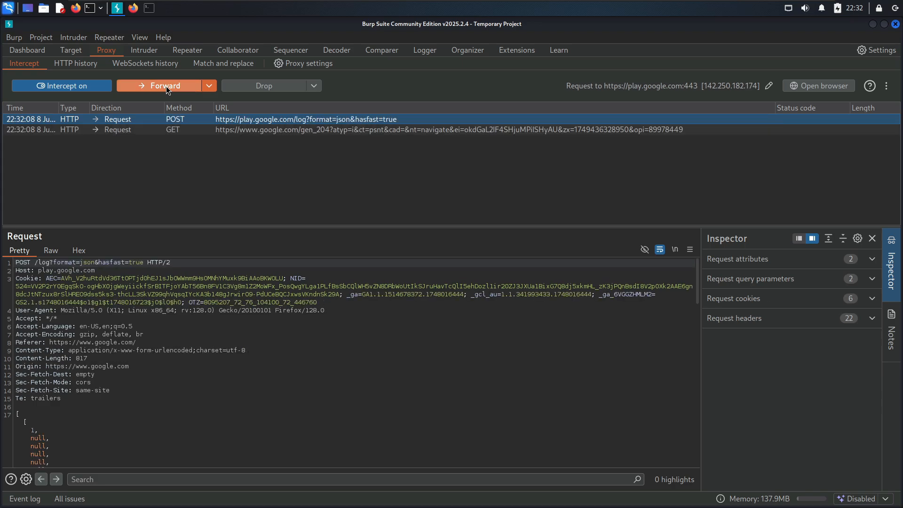
left_click(165, 86)
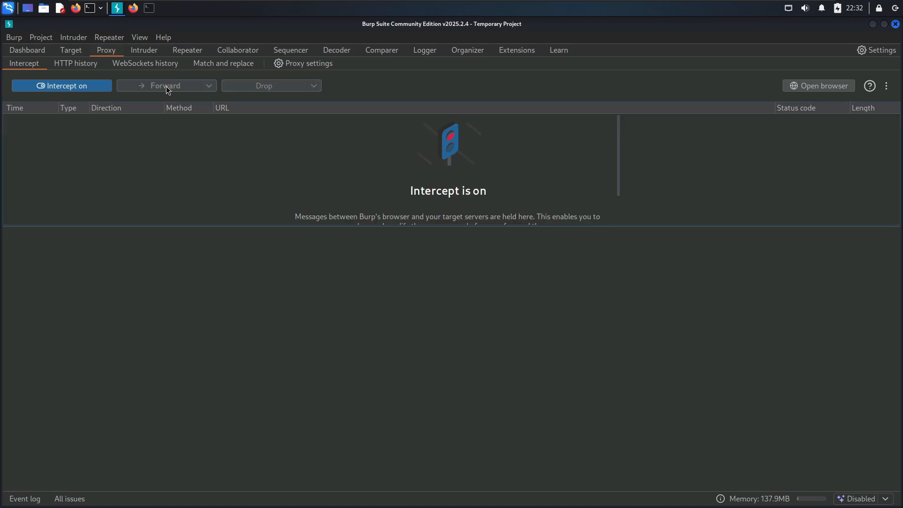
Check the Target site map, and return to the Proxy's Intercept view.
left_click(71, 52)
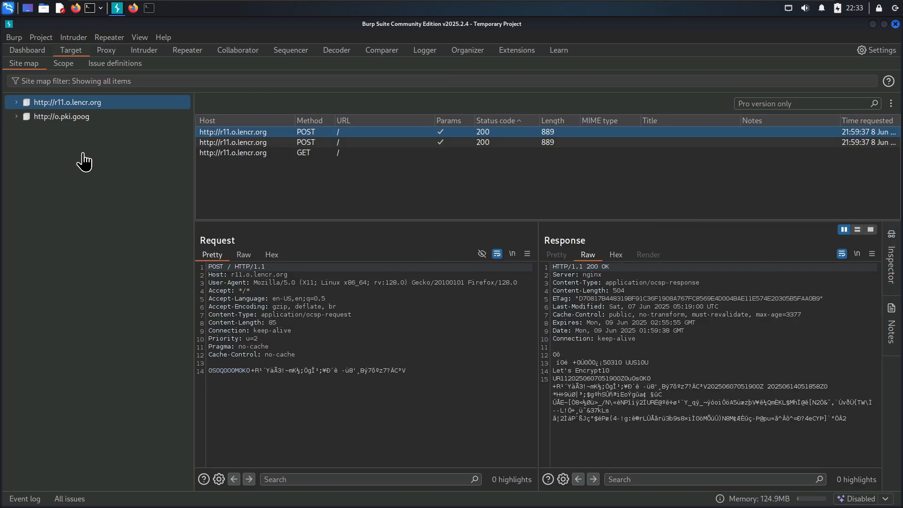
key("Num_Lock")
left_click(106, 50)
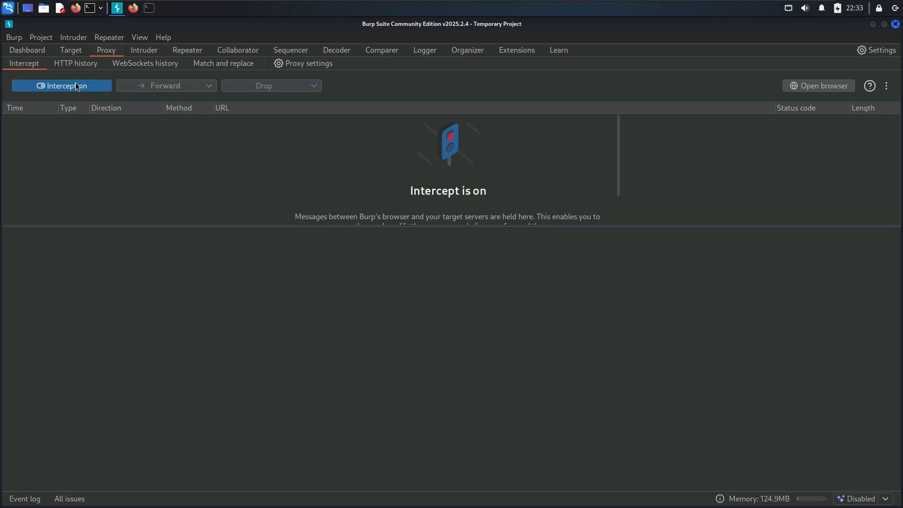
View the Google page in Firefox, and forward the newly intercepted google.com request in Burp Suite.
key("Num_Lock")
key("Num_Lock")
left_click(133, 8)
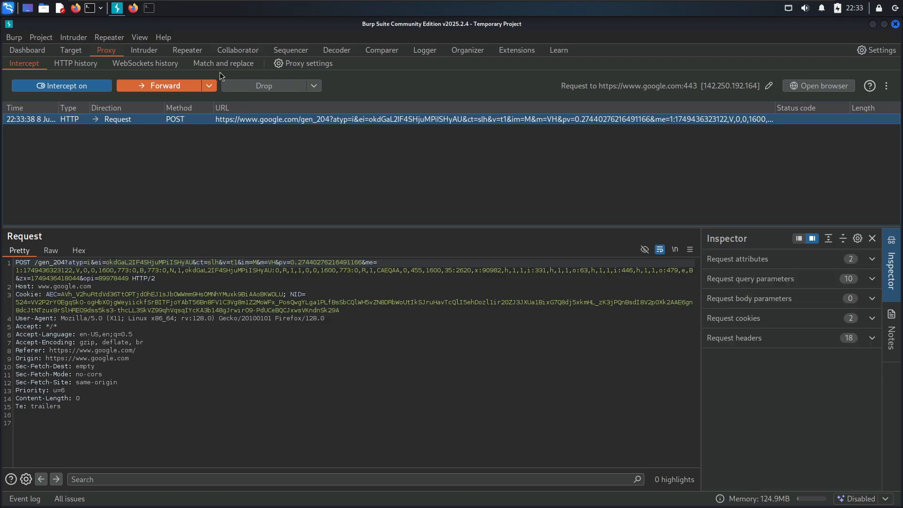
left_click(158, 89)
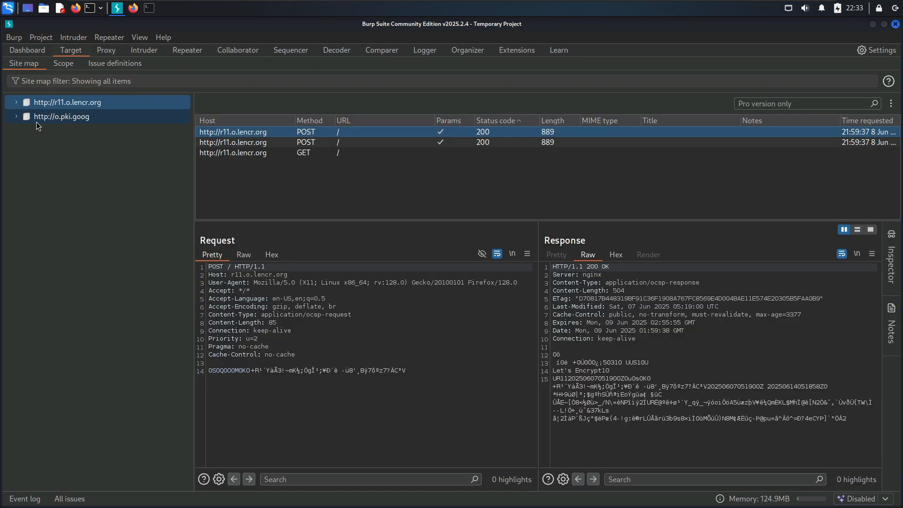
Expand the r11.o.lencr.org and o.pki.goog hosts in the Target site map, including the s, wr3, FIY and wr2 entries.
left_click(16, 117)
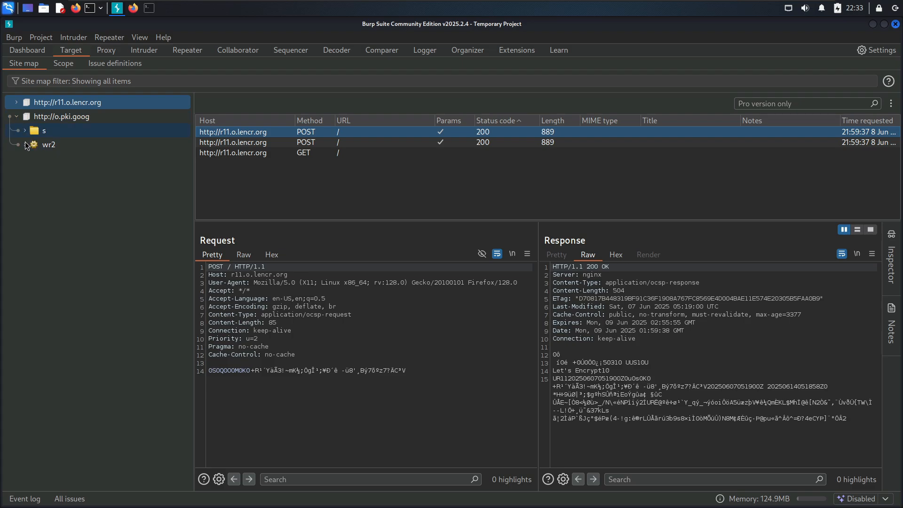
left_click(16, 102)
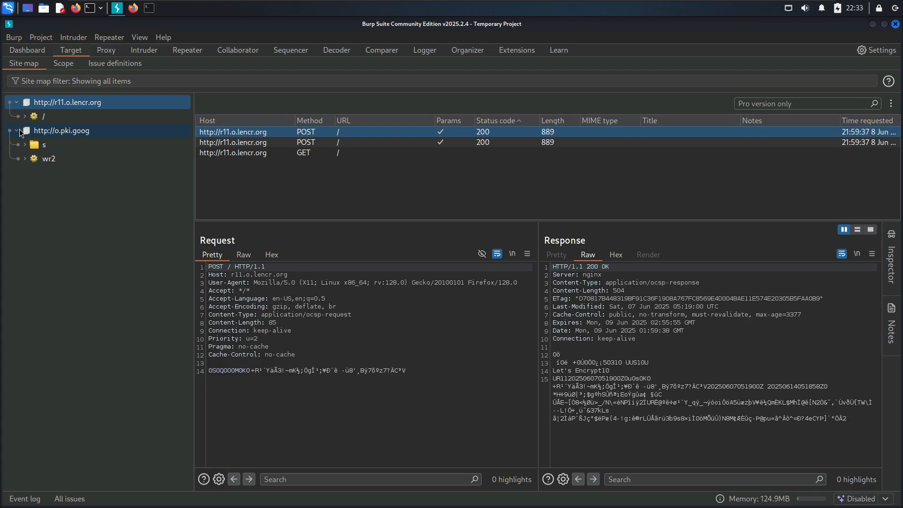
left_click(24, 144)
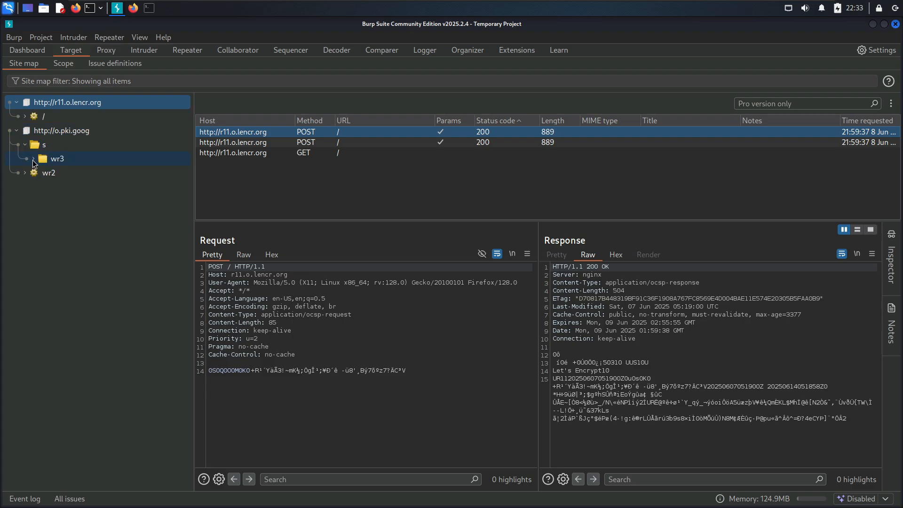
left_click(33, 158)
left_click(42, 173)
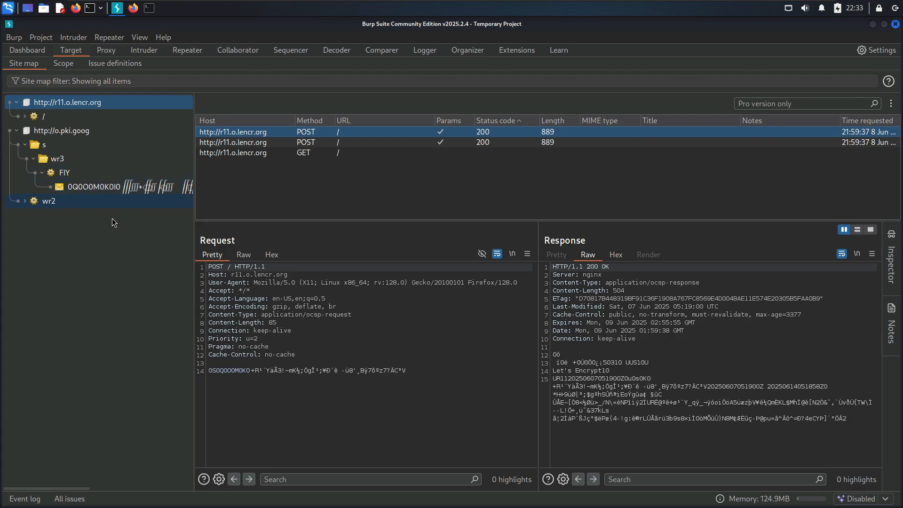
left_click(25, 201)
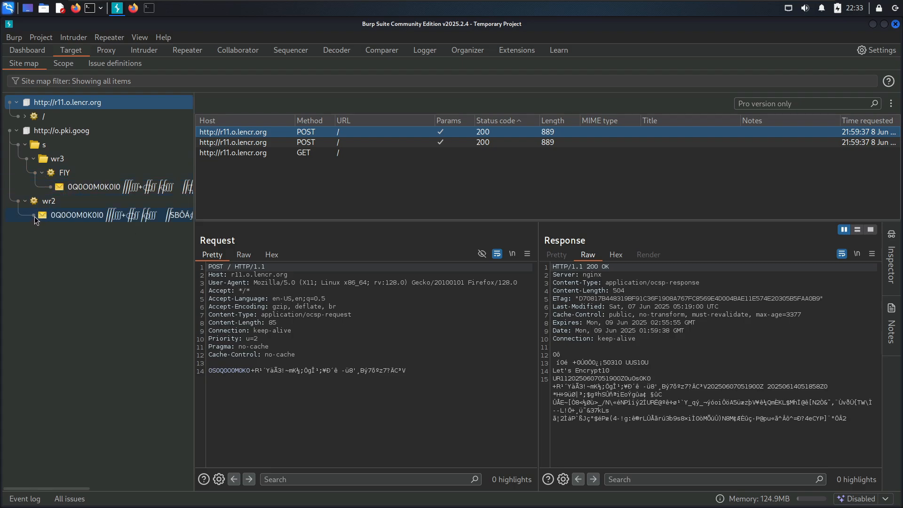
key("Num_Lock")
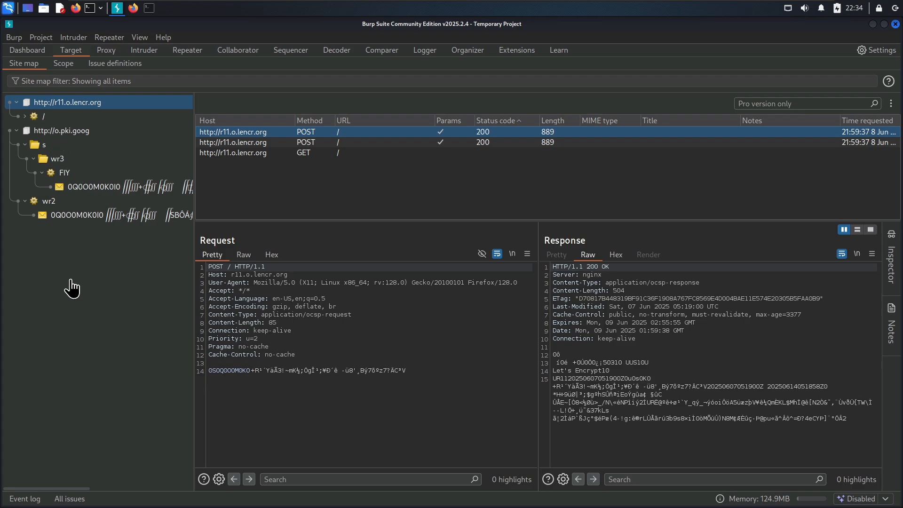
Display the Target scope settings with the lists of included and excluded URLs.
key("Num_Lock")
left_click(68, 67)
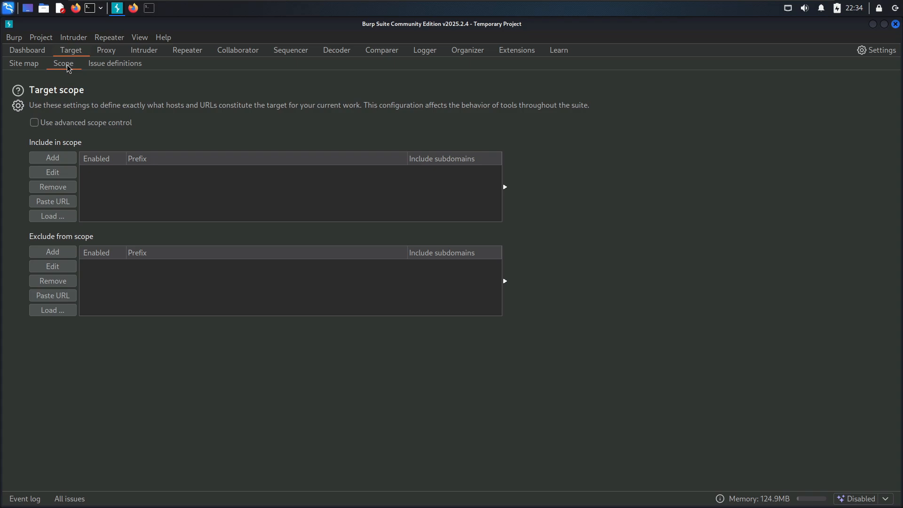
key("Num_Lock")
Browse the Target's issue definitions, reading the OS command injection, LDAP injection and HTTP response header injection entries.
left_click(100, 65)
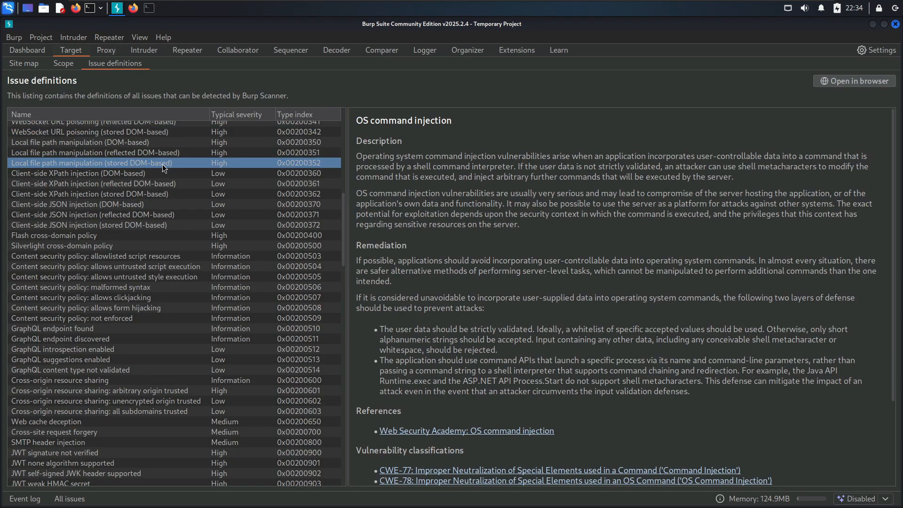
scroll(102, 200, "up", 14)
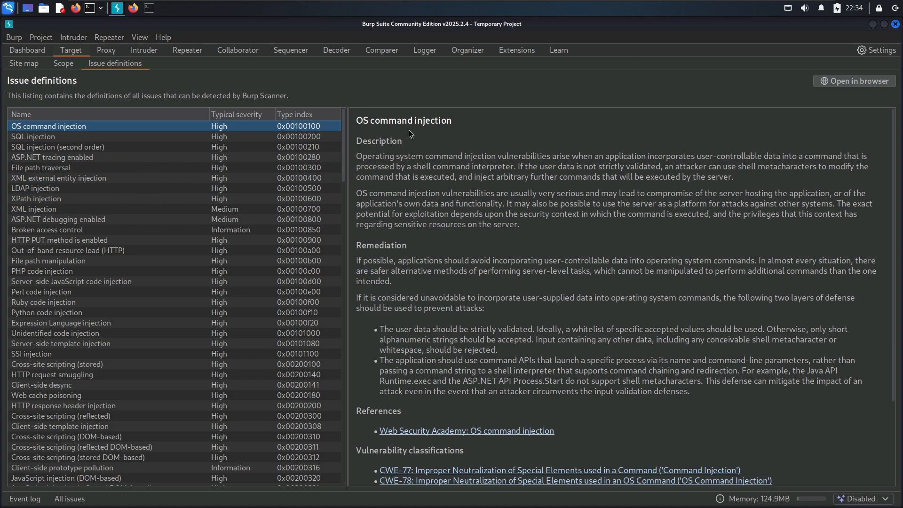
scroll(428, 289, "down", 5)
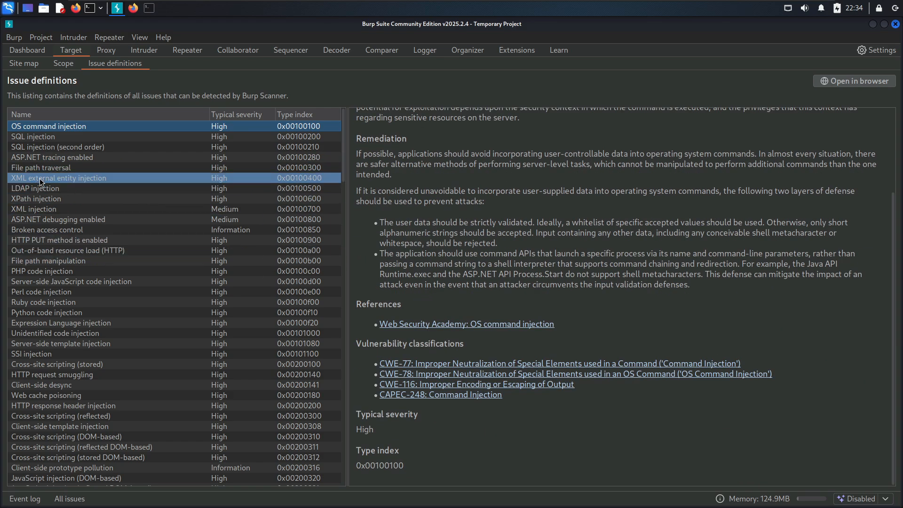
left_click(82, 188)
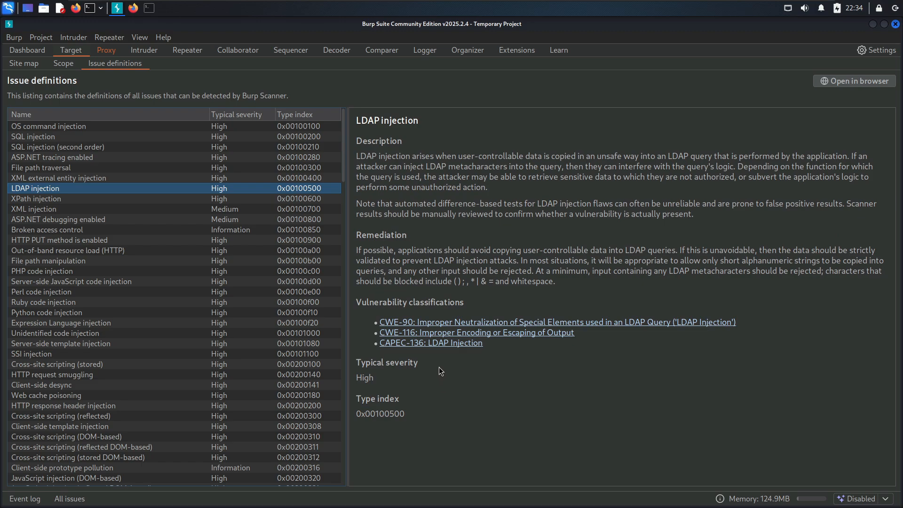
scroll(182, 355, "down", 1)
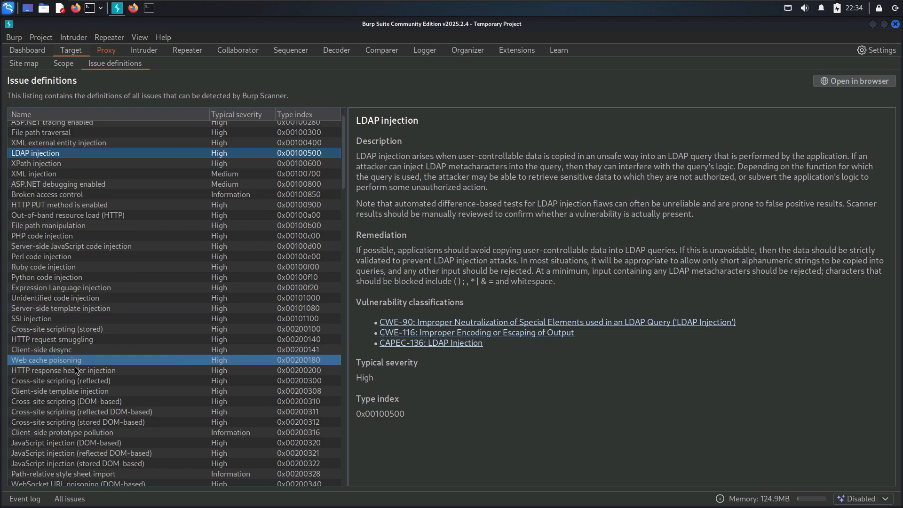
left_click(42, 374)
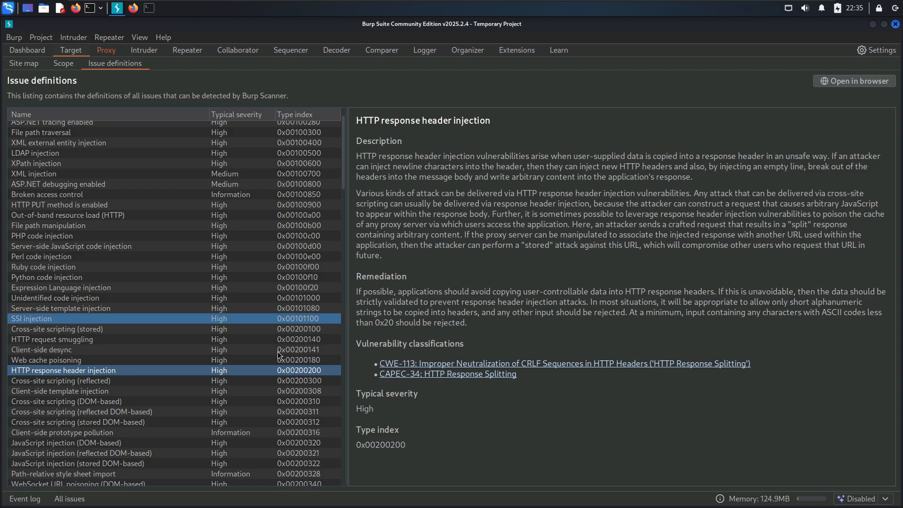
scroll(148, 405, "down", 14)
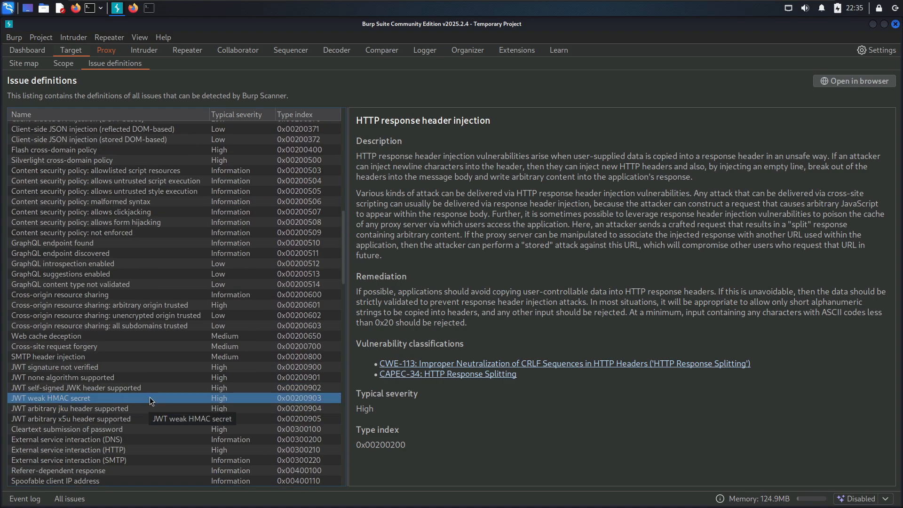
scroll(132, 388, "down", 15)
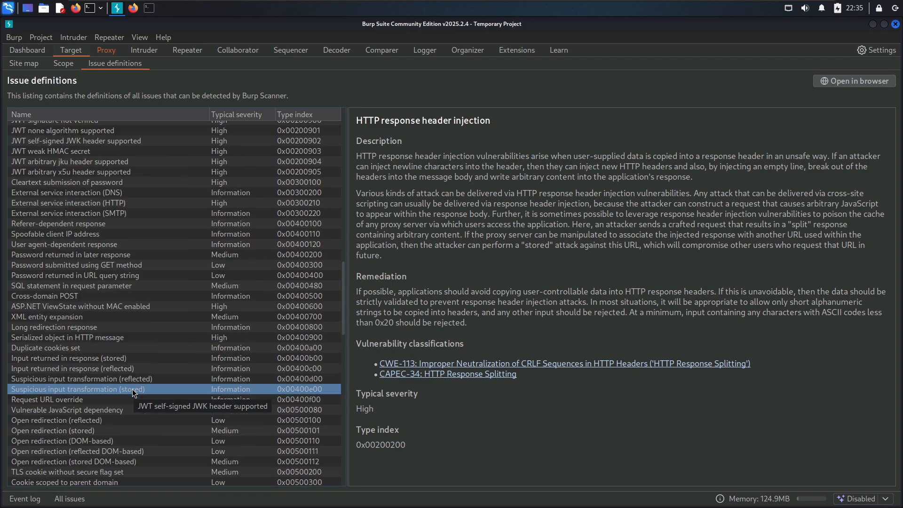
scroll(138, 368, "up", 20)
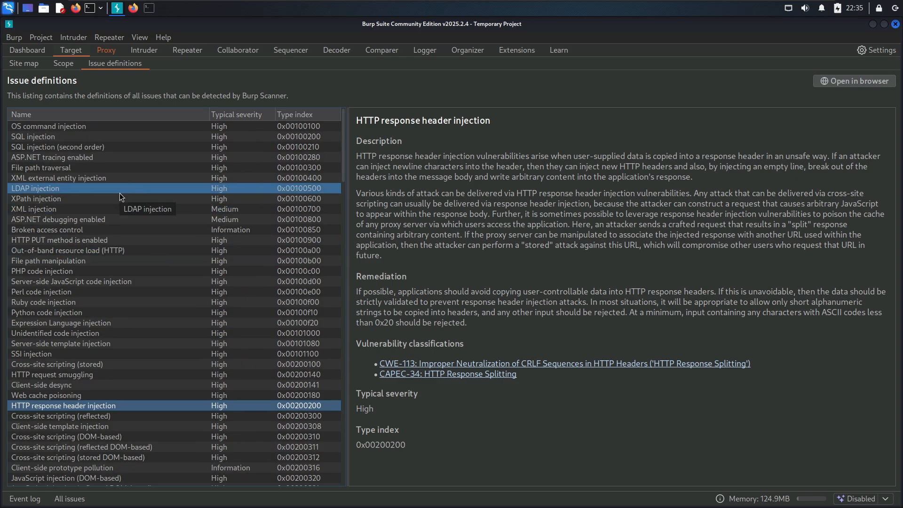
Revisit the Target's Site map and Scope pages, and look through the issue definitions list down to its end.
left_click(18, 64)
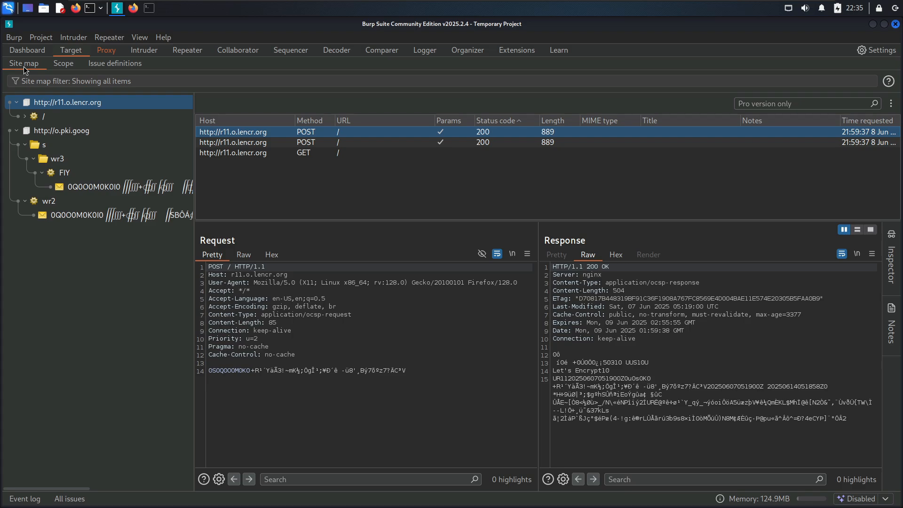
left_click(63, 67)
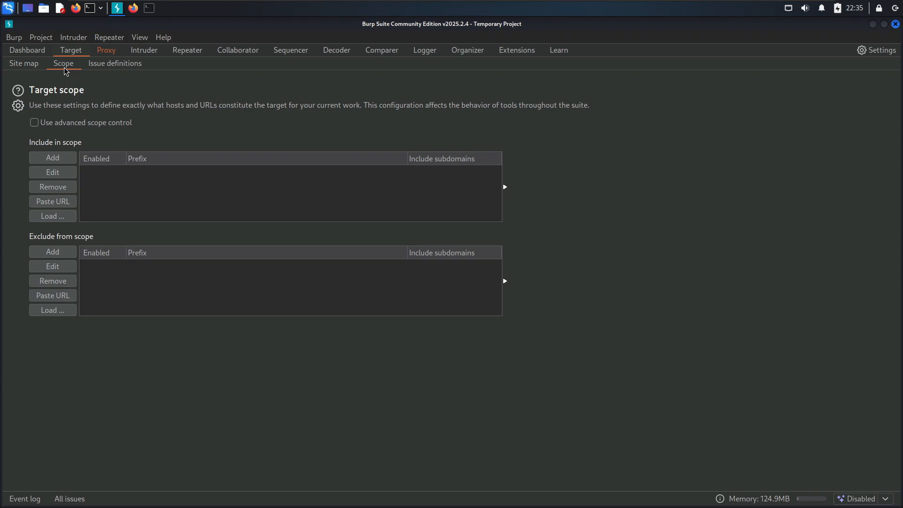
left_click(95, 69)
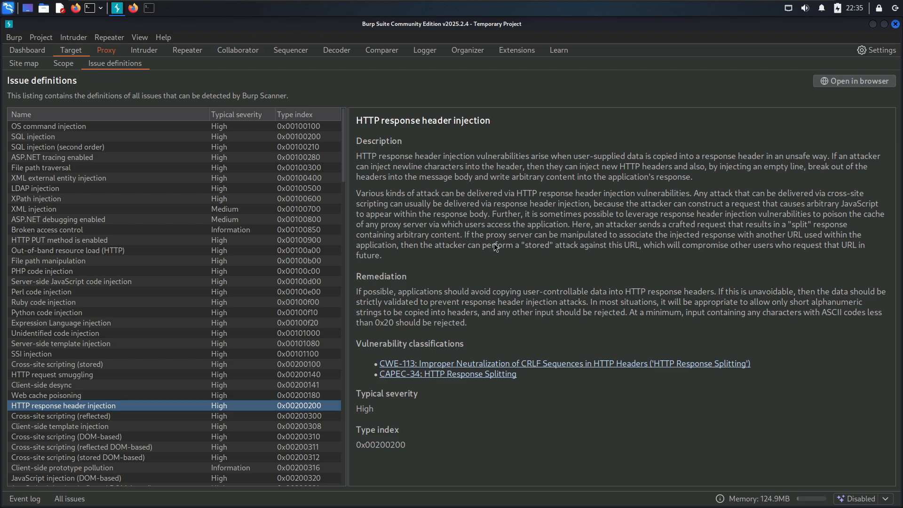
scroll(64, 314, "down", 20)
scroll(65, 315, "down", 8)
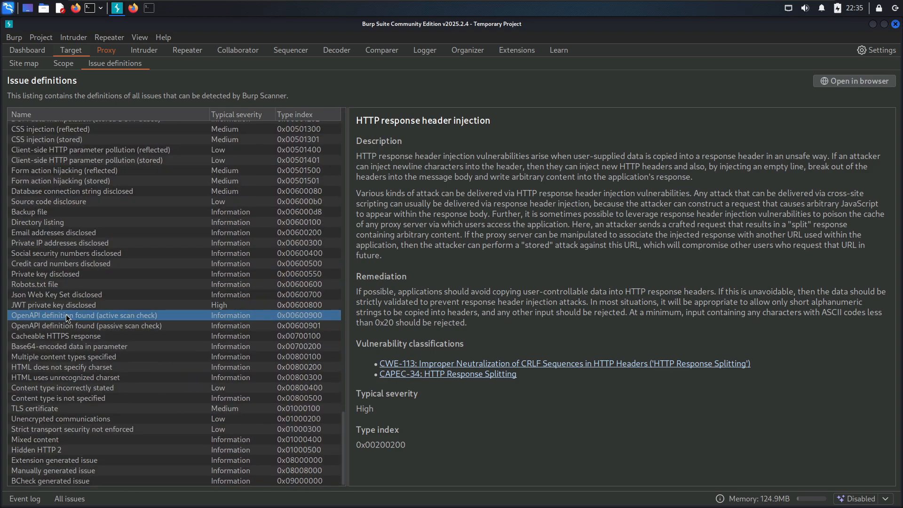
scroll(65, 314, "up", 17)
scroll(86, 278, "up", 7)
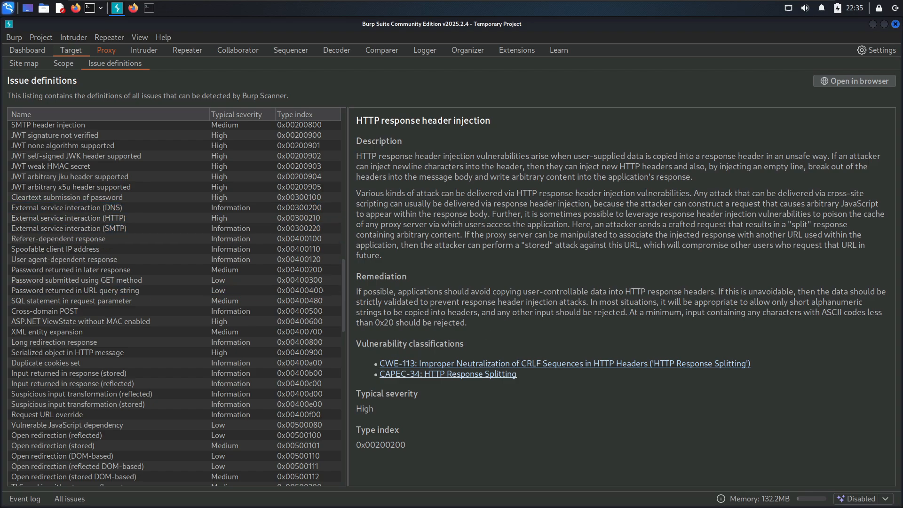
Return to the Target site map and display the requests recorded for the o.pki.goog host.
key("Num_Lock")
left_click(65, 64)
left_click(19, 66)
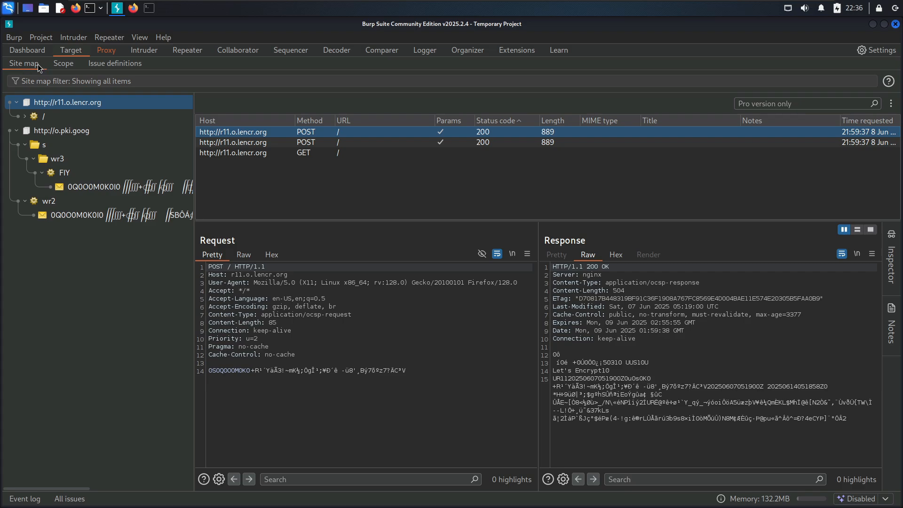
left_click(48, 134)
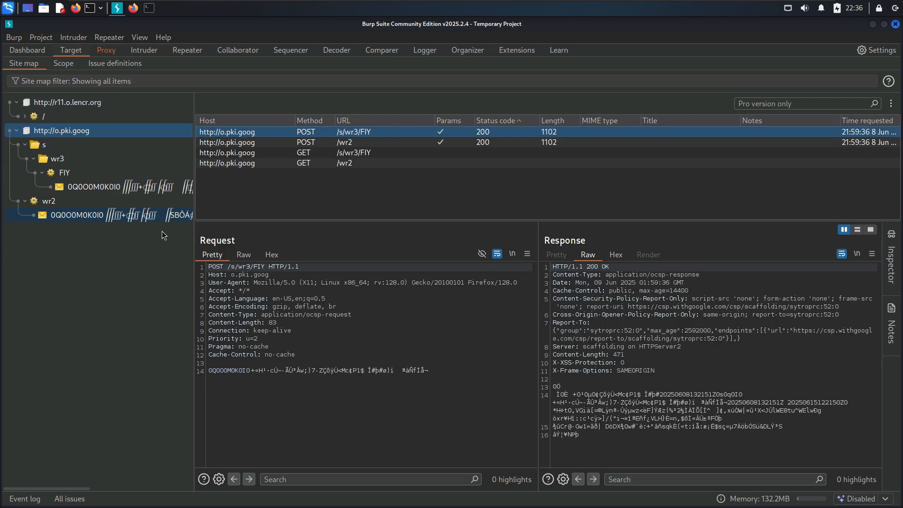
Examine the /s/wr3/FIY POST request, highlighting its HTTP/1.1 protocol version and its User-Agent header.
left_click(238, 276)
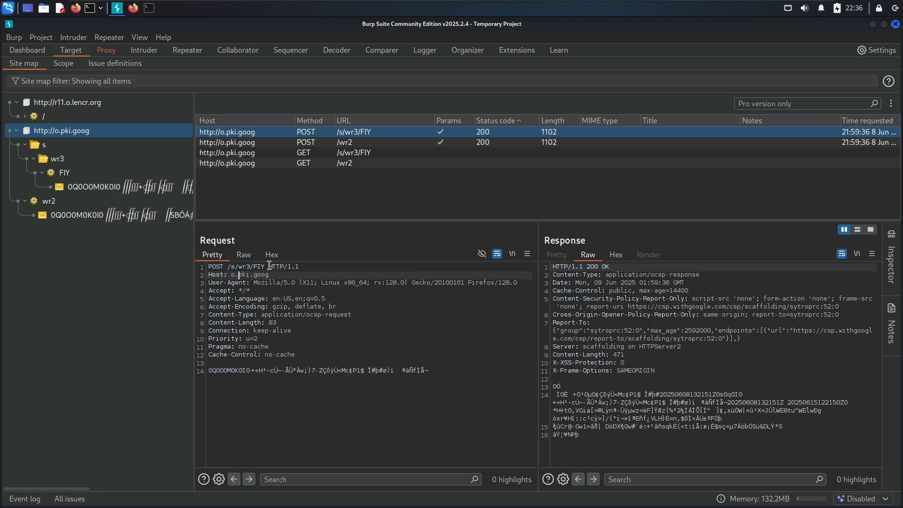
left_click_drag(269, 266, 300, 267)
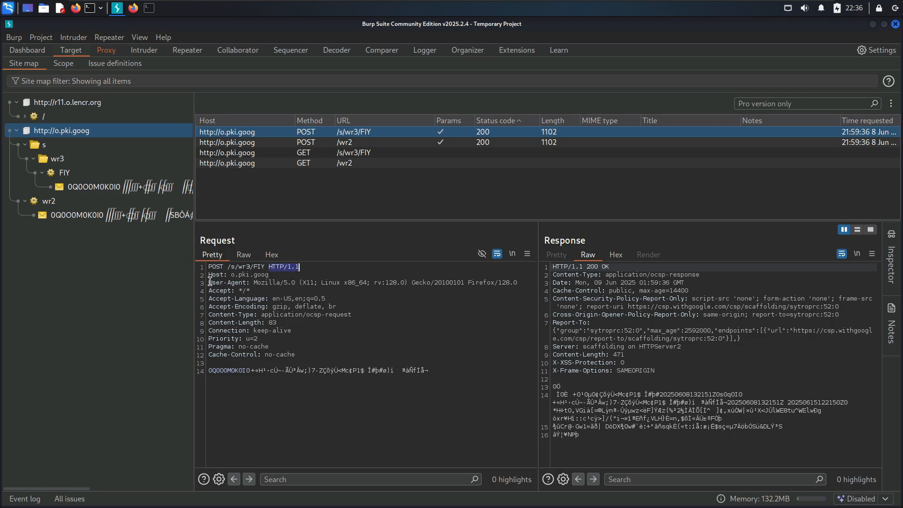
left_click_drag(209, 281, 519, 285)
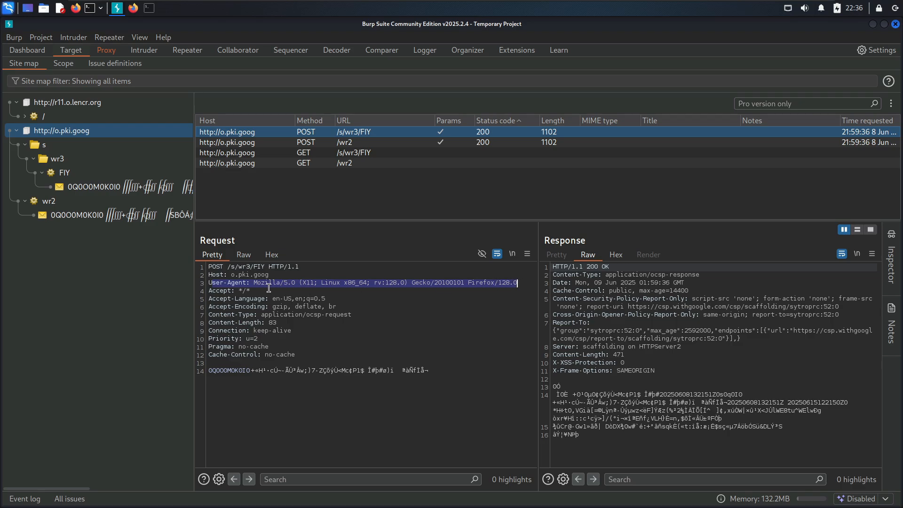
Examine the /s/wr3/FIY POST request's User-Agent and Accept headers, and highlight the entire request including its body.
left_click_drag(281, 282, 322, 283)
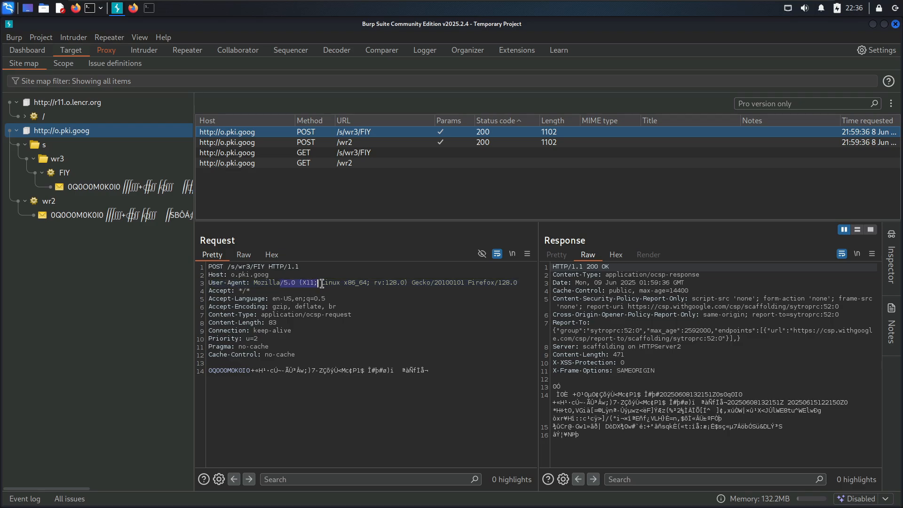
left_click(289, 283)
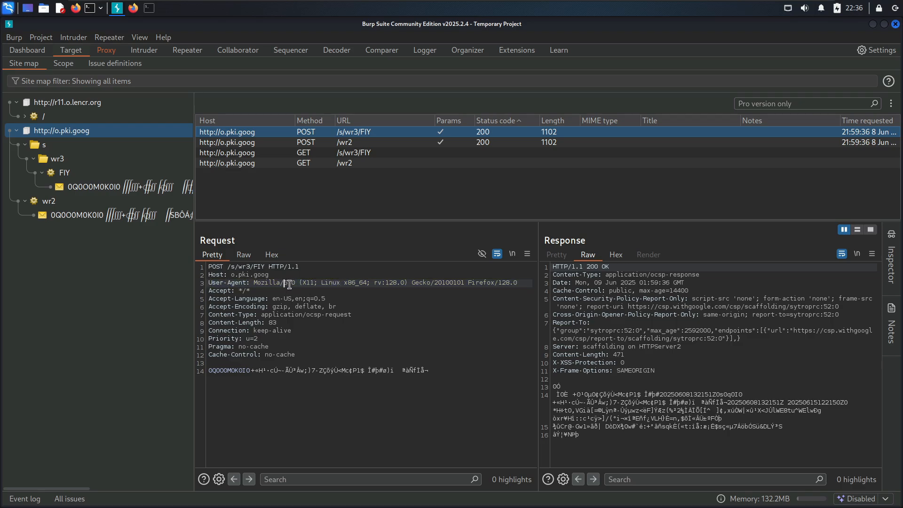
left_click(245, 292)
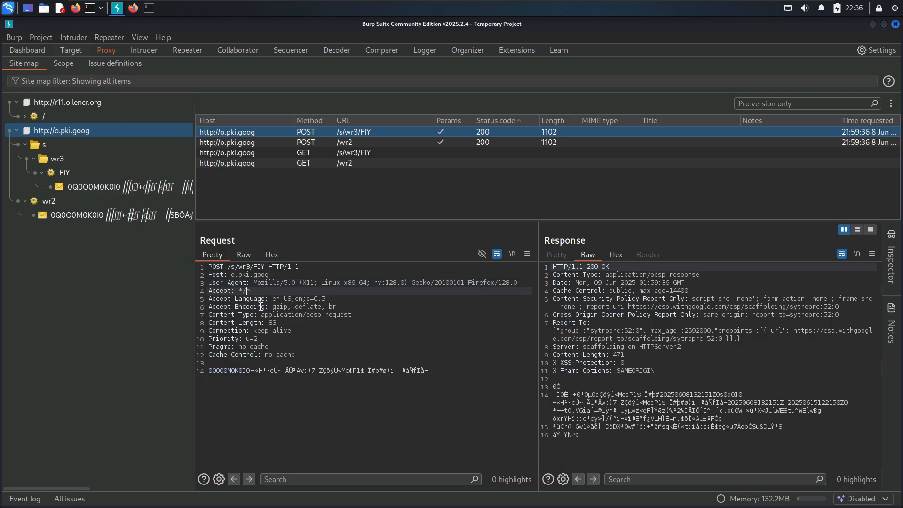
left_click(422, 370)
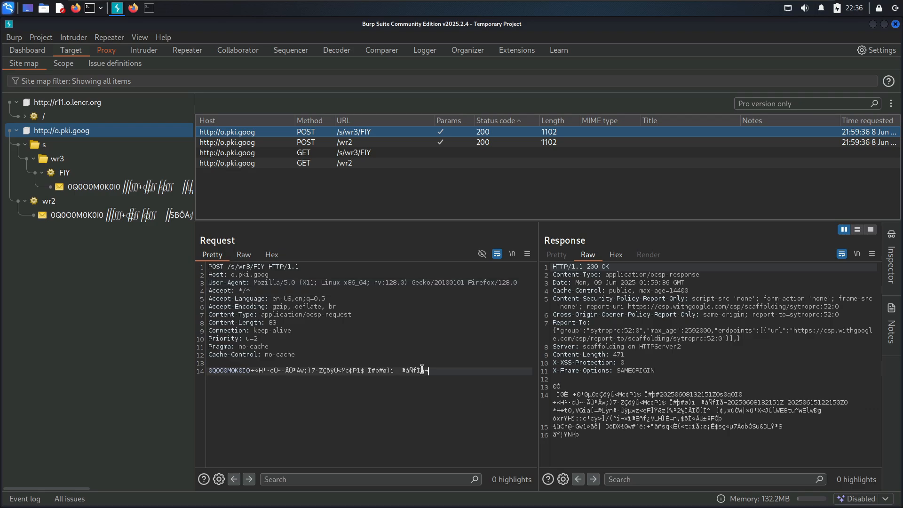
left_click_drag(422, 370, 198, 263)
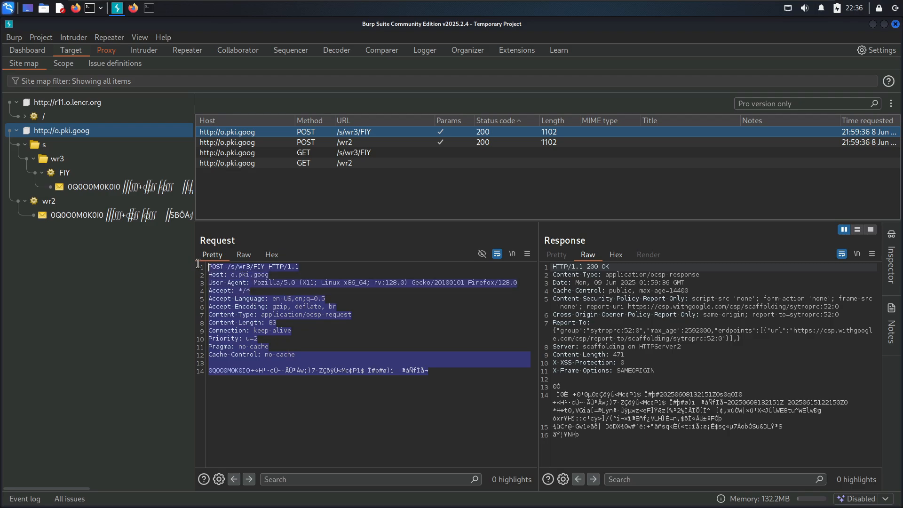
Point out the GET entries recorded for o.pki.goog and highlight the keep-alive value of the POST request's Connection header.
left_click(302, 163)
left_click(293, 157)
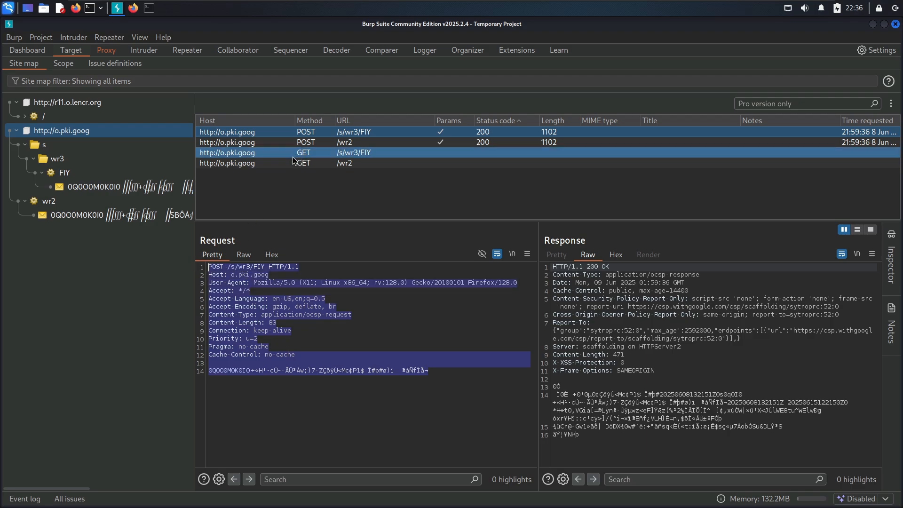
left_click(295, 160, "ctrl")
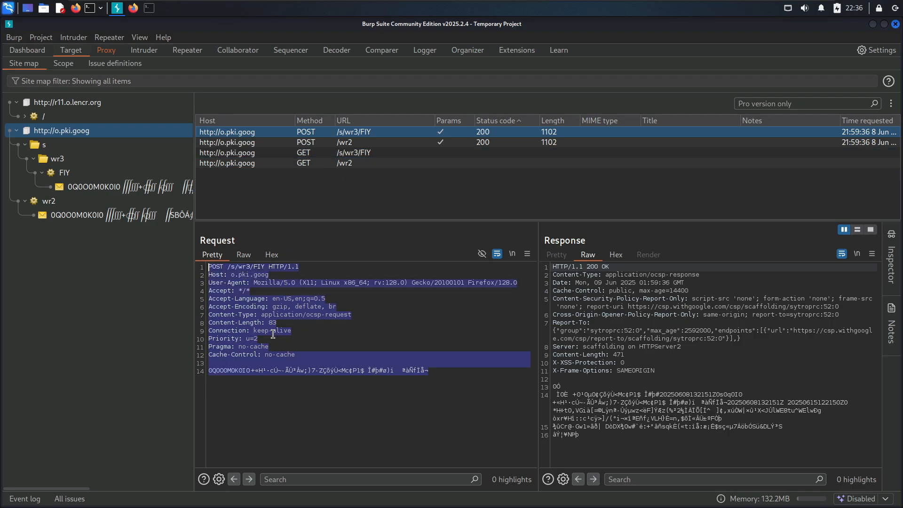
left_click(254, 370)
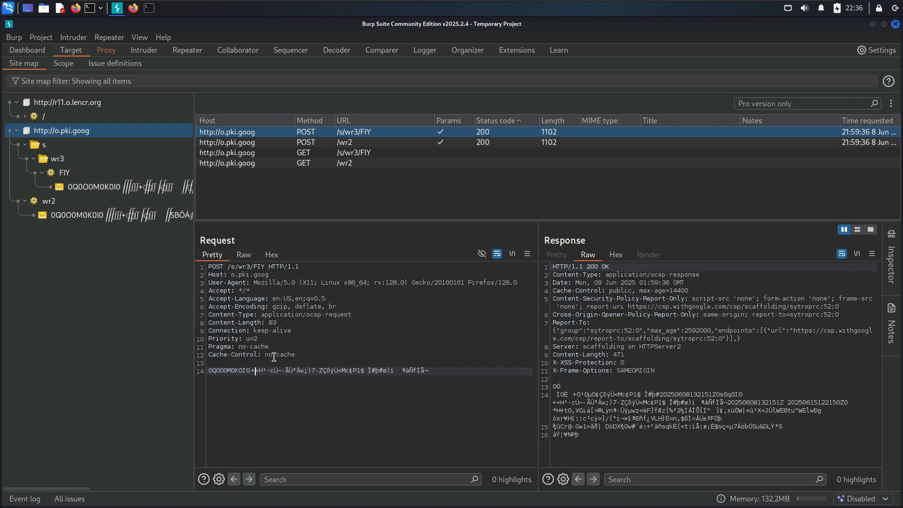
left_click_drag(273, 356, 297, 333)
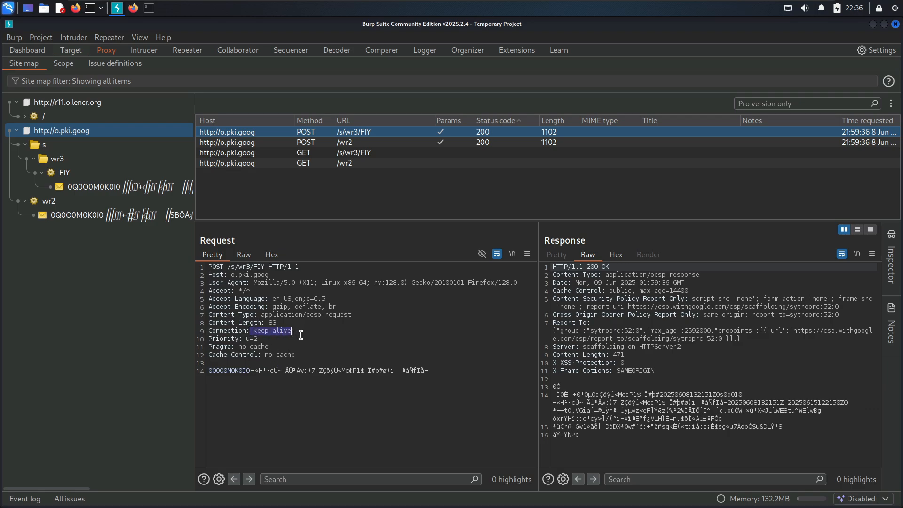
Browse the o.pki.goog branch of the site map, viewing the wr3 and wr2 entries and the messages beneath them.
left_click(65, 174)
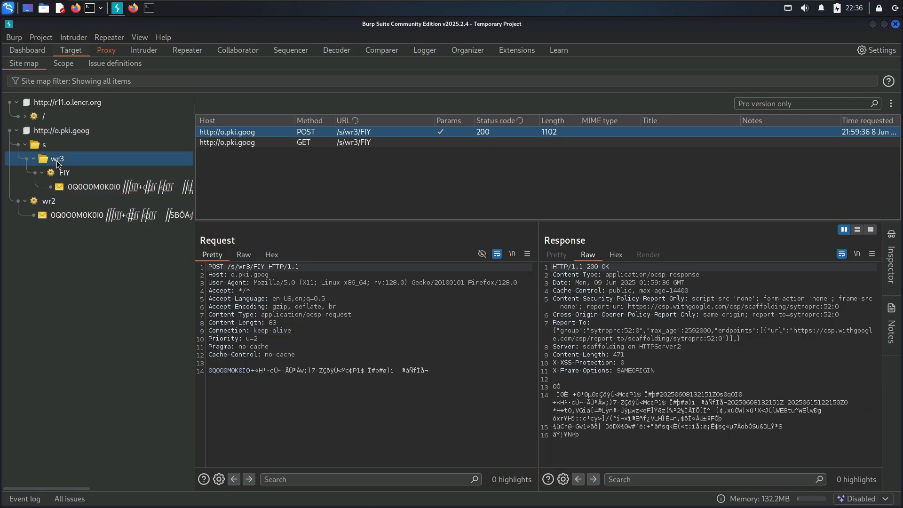
left_click(74, 187)
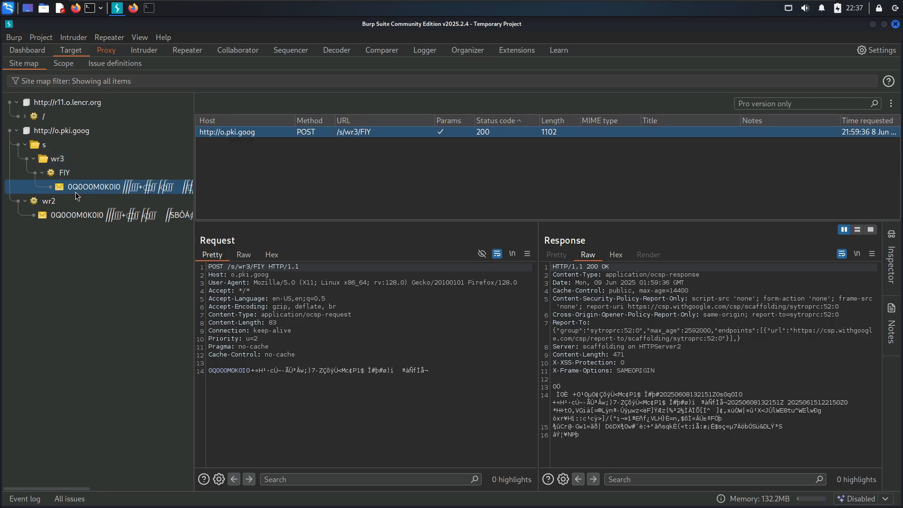
left_click(48, 202)
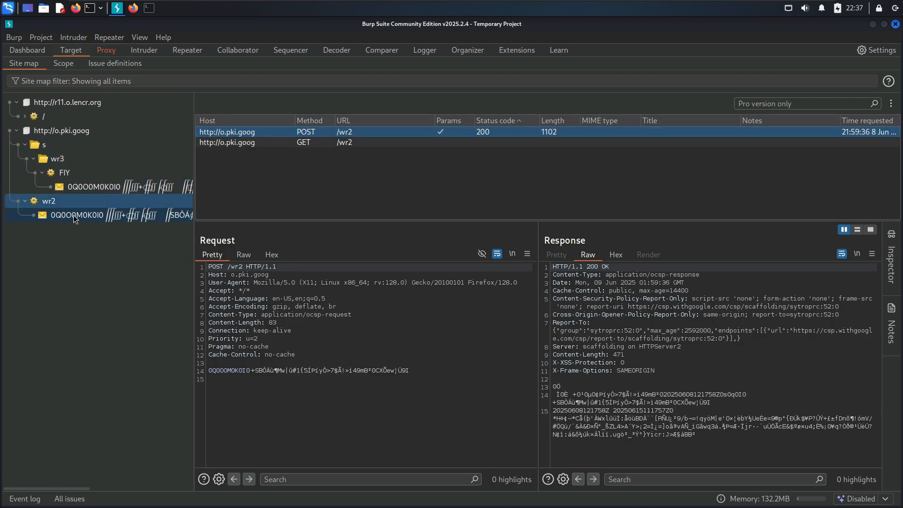
left_click(75, 215)
View the requests recorded for r11.o.lencr.org, including the second POST and its highlight colour choices, leaving its colour unassigned.
left_click(52, 103)
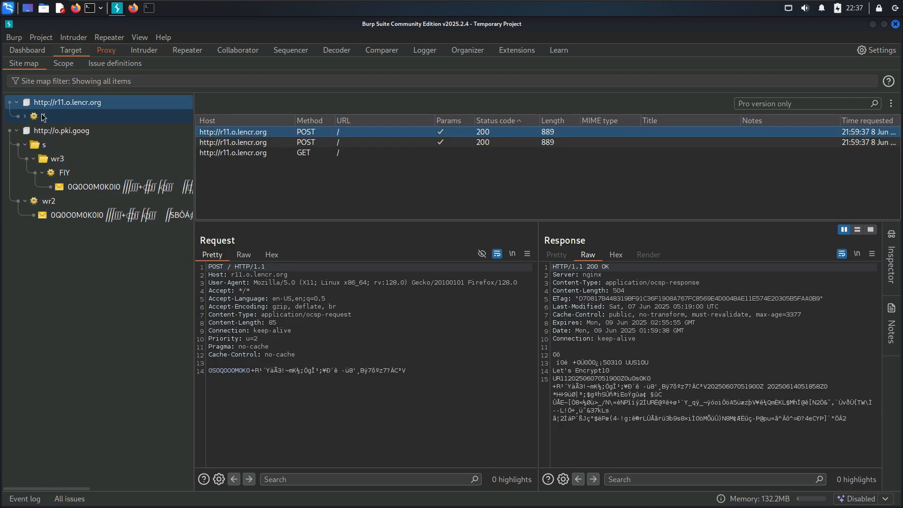
left_click(43, 116)
double_click(290, 143)
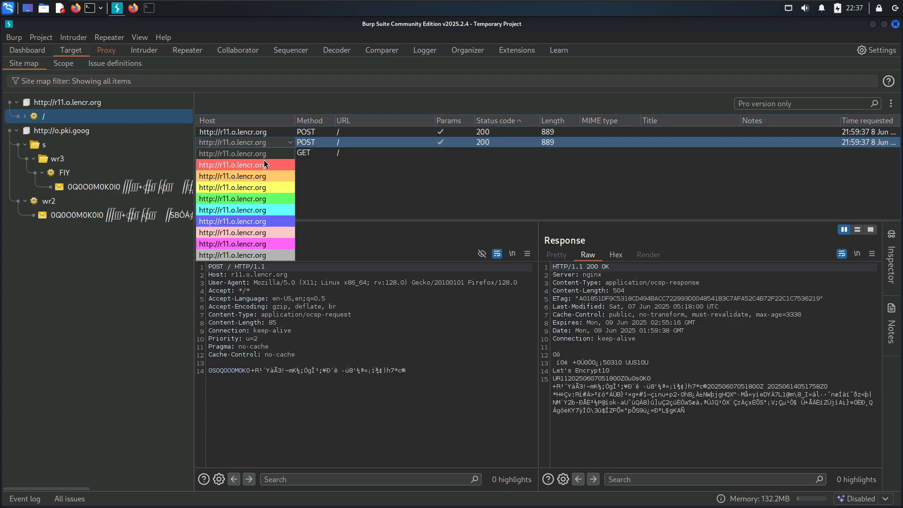
left_click(348, 193)
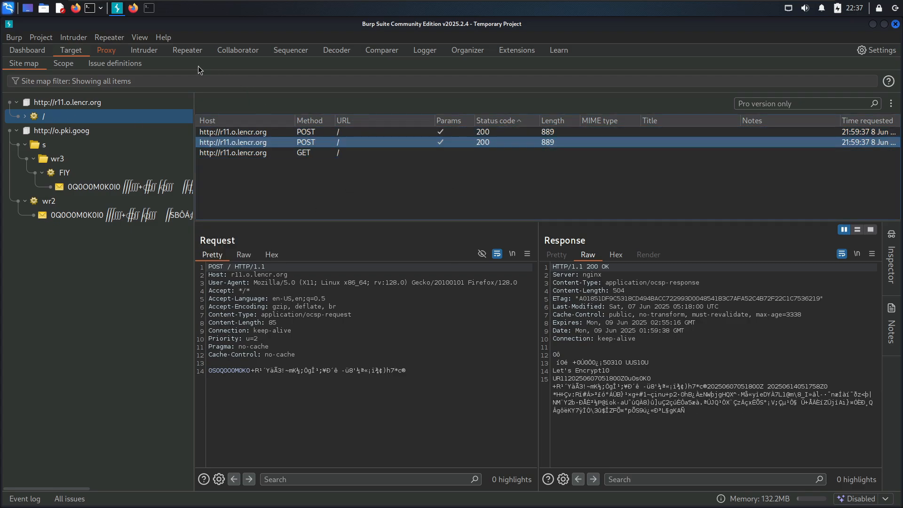
Return to the Proxy's intercepted traffic and forward the held GET request for contile.services.mozilla.com/v1/tiles.
key("Num_Lock")
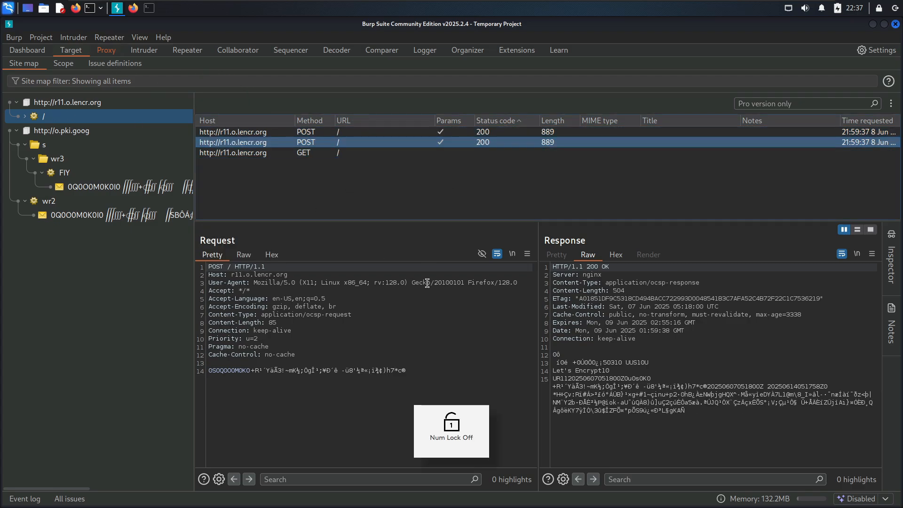
left_click(103, 52)
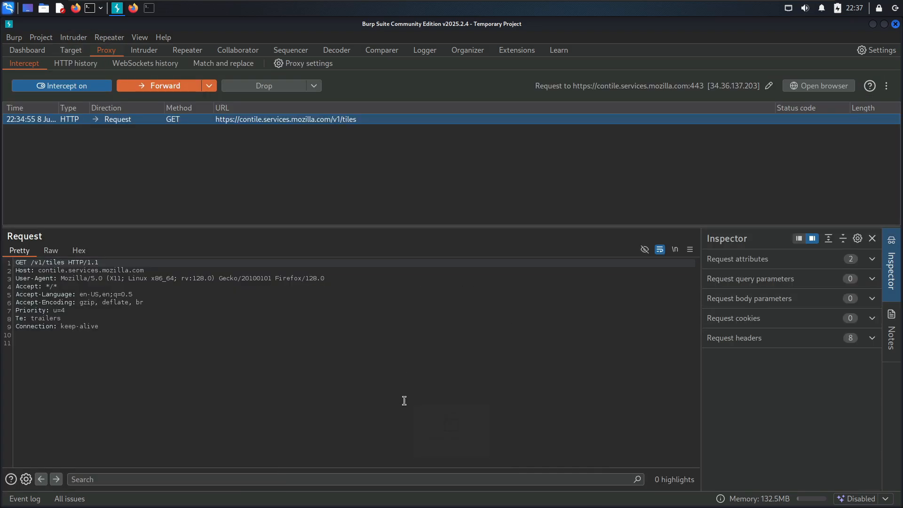
key("Num_Lock")
key("Num_Lock")
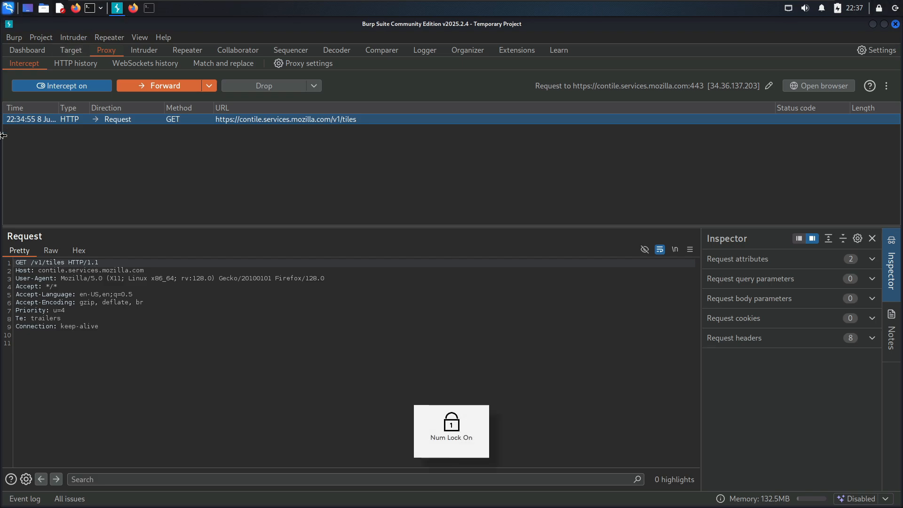
key("Num_Lock")
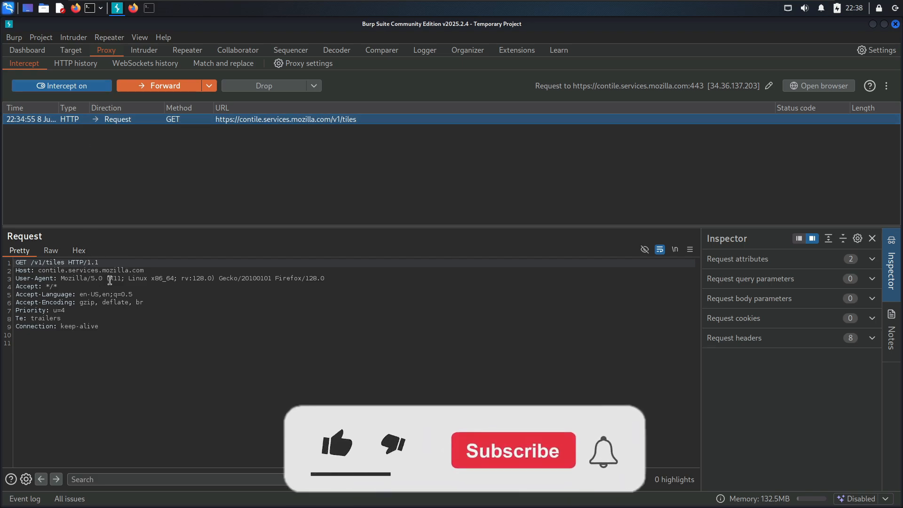
left_click(160, 85)
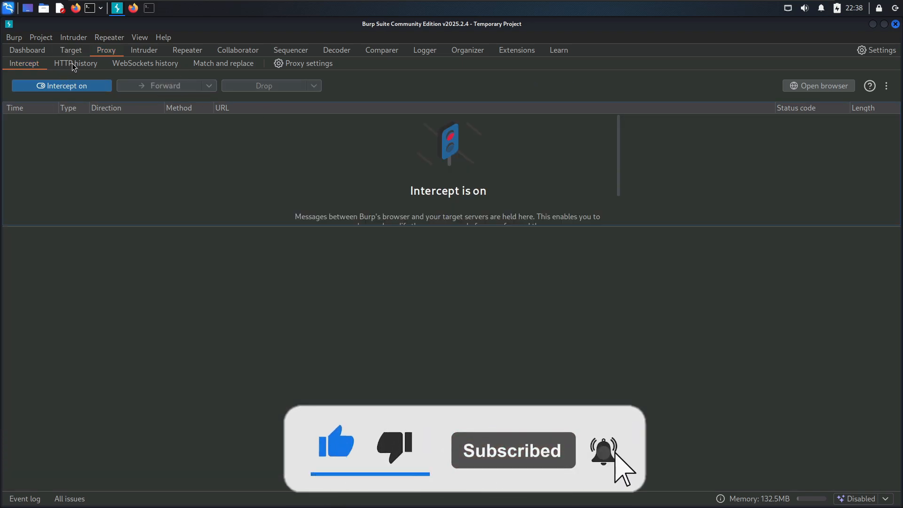
Check the Google page in Firefox and the r11.o.lencr.org entries in Burp Suite's site map, and return to the Proxy's intercepted requests.
left_click(134, 8)
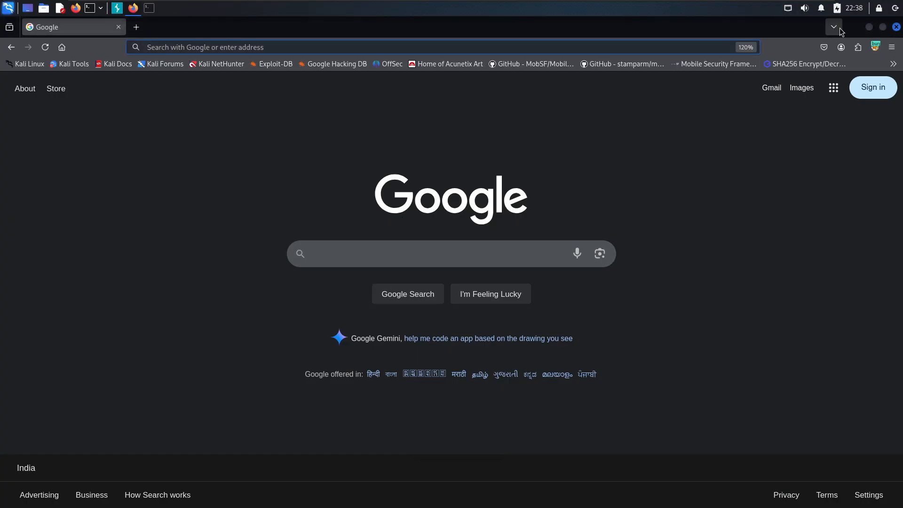
left_click(870, 28)
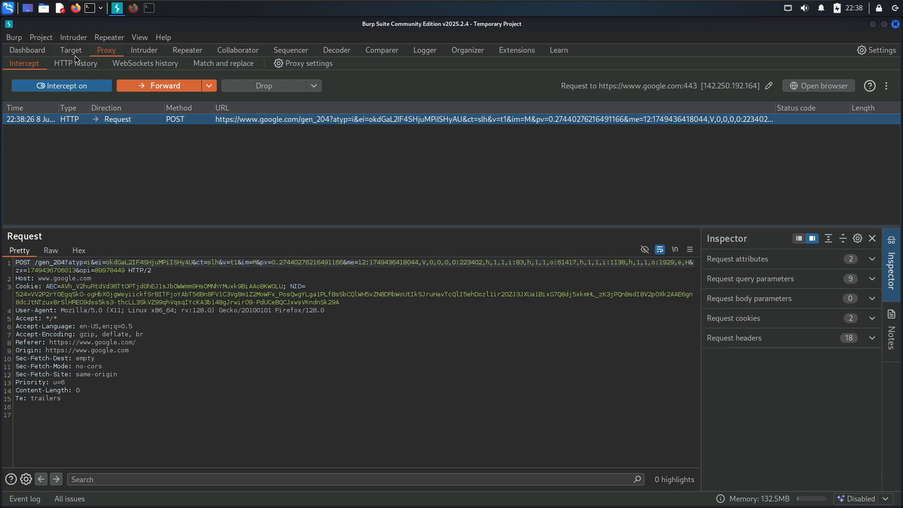
left_click(61, 50)
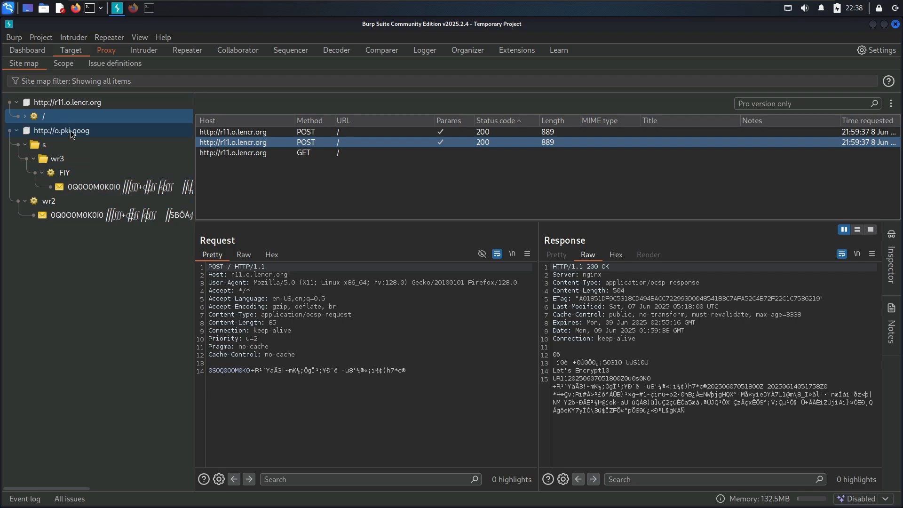
left_click(66, 104)
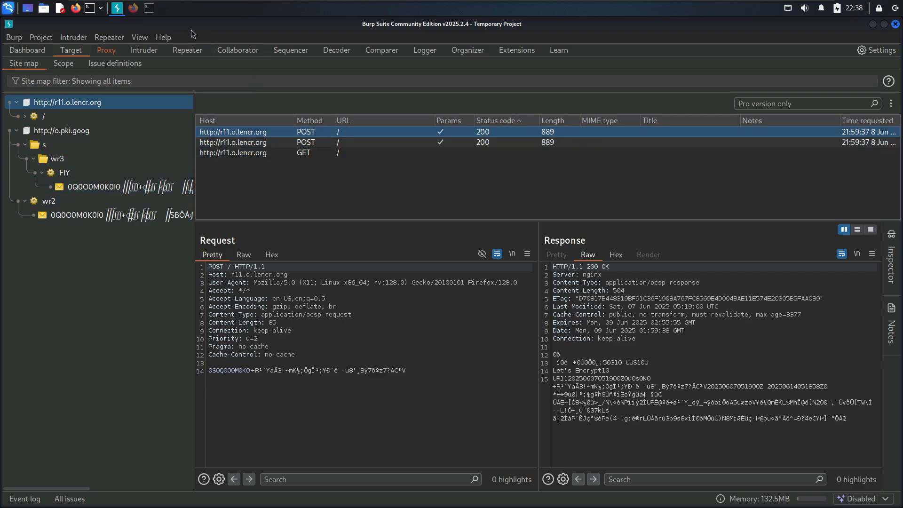
left_click(110, 51)
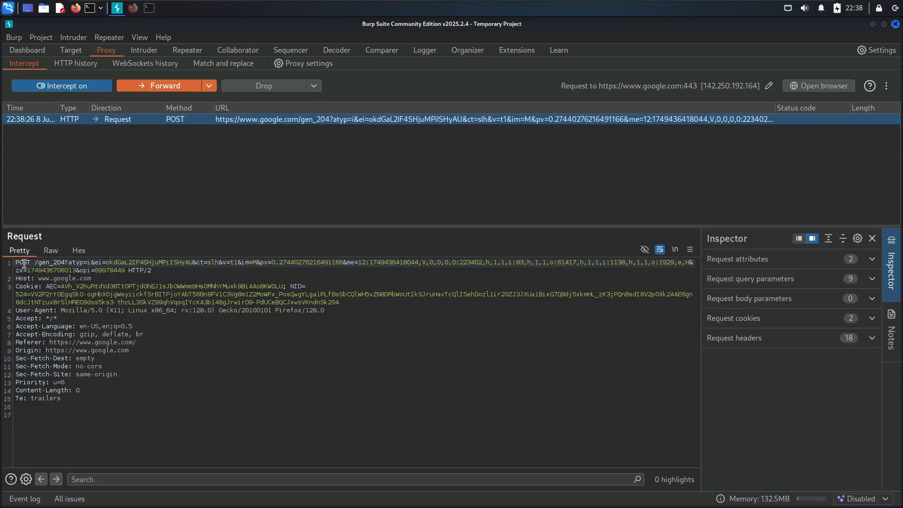
left_click_drag(35, 263, 91, 280)
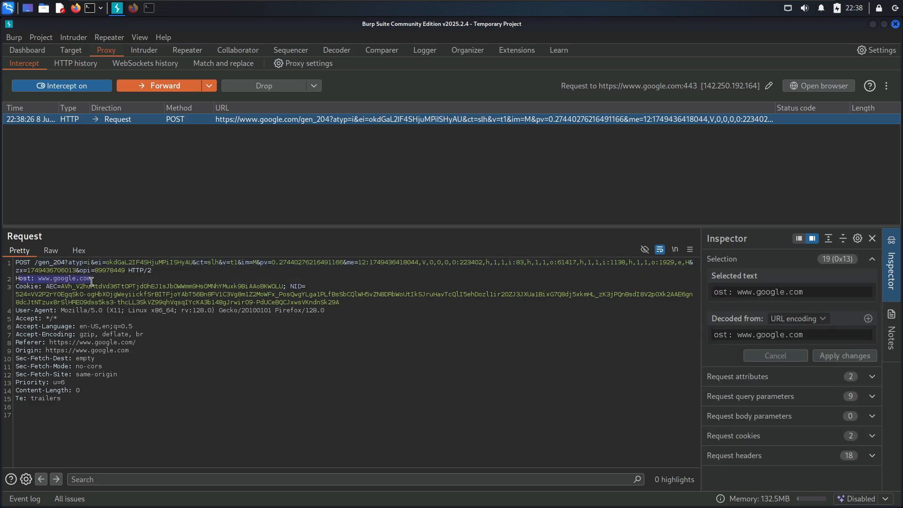
left_click_drag(46, 286, 88, 287)
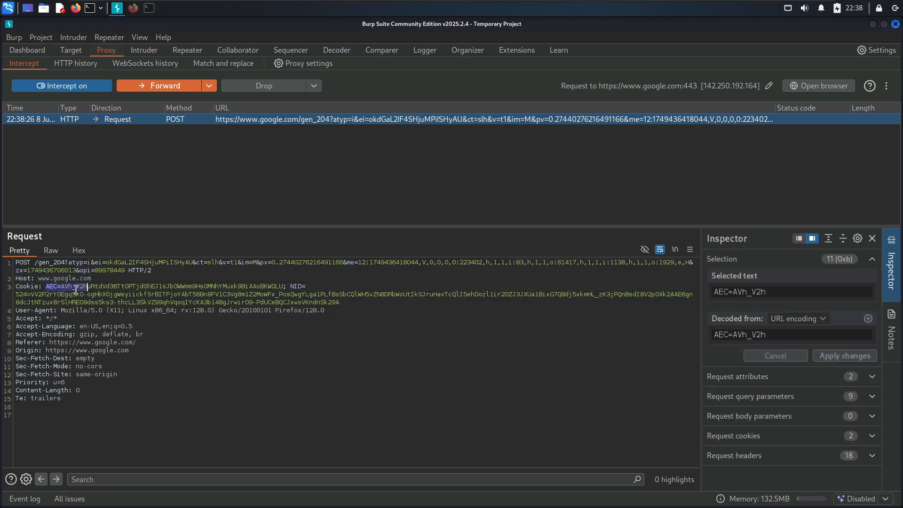
left_click_drag(27, 313, 92, 314)
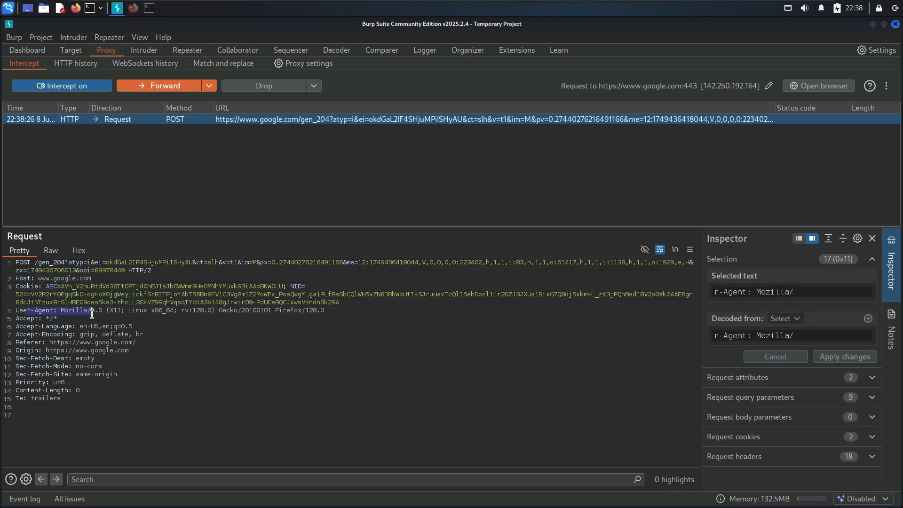
left_click_drag(80, 400, 17, 262)
left_click(228, 354)
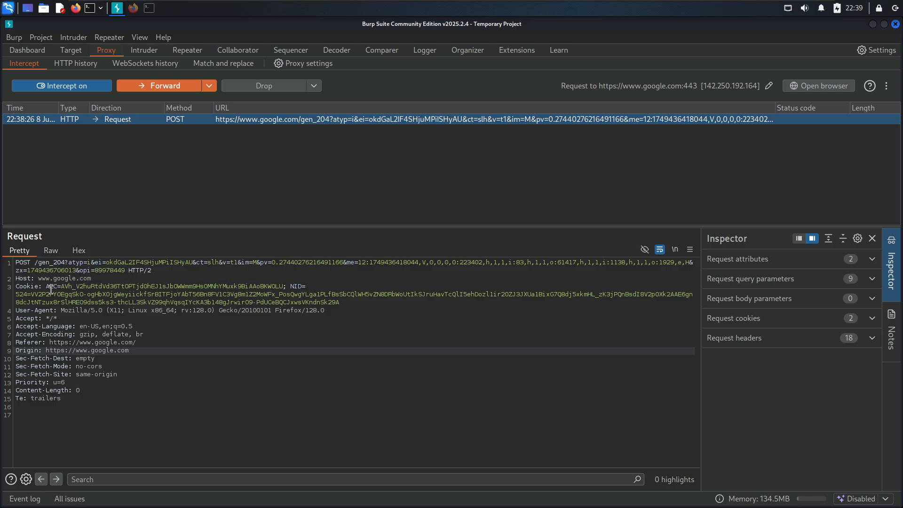
left_click_drag(48, 285, 311, 283)
left_click(302, 285)
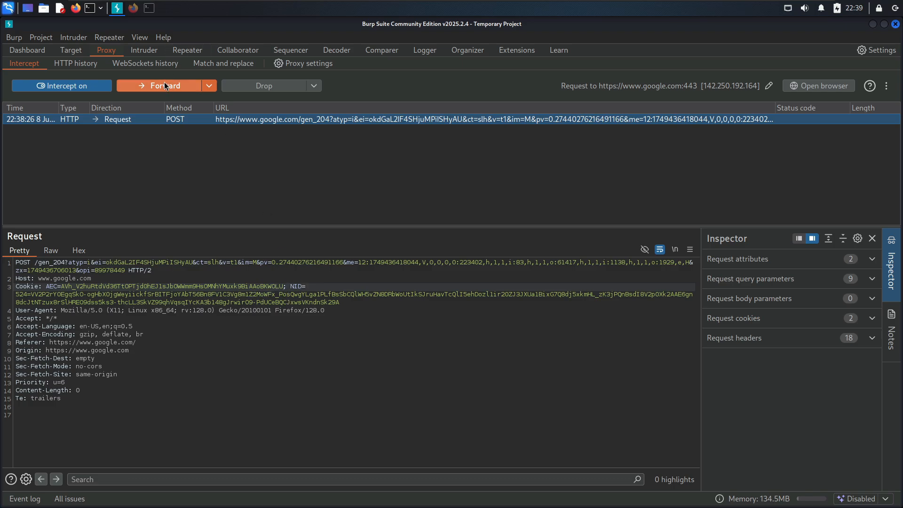
left_click(137, 9)
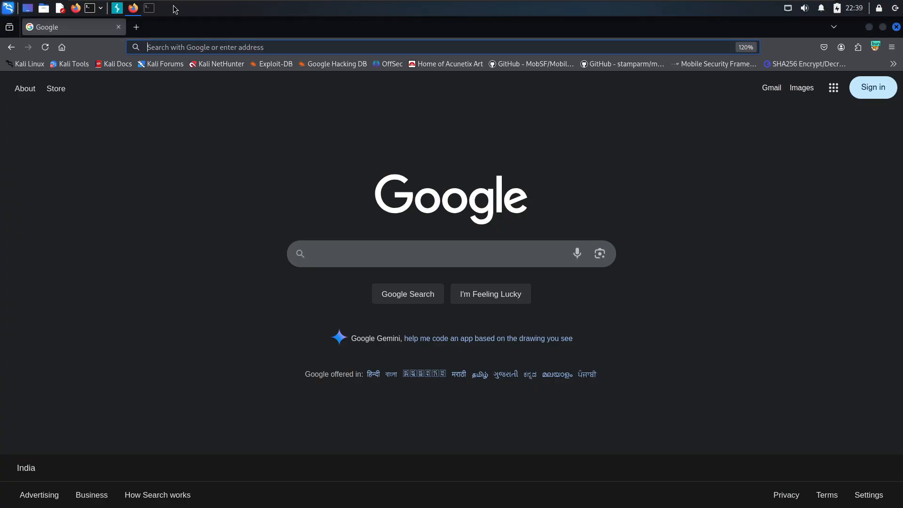
left_click(118, 9)
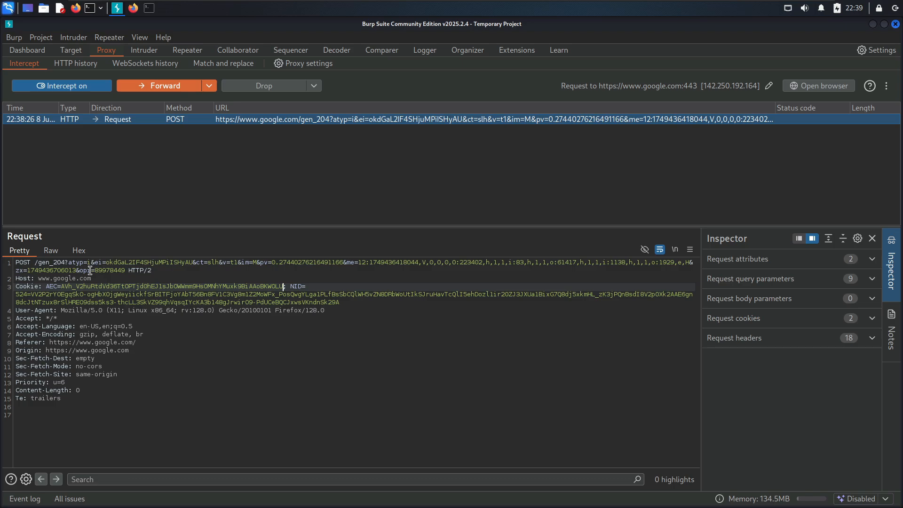
key("Num_Lock")
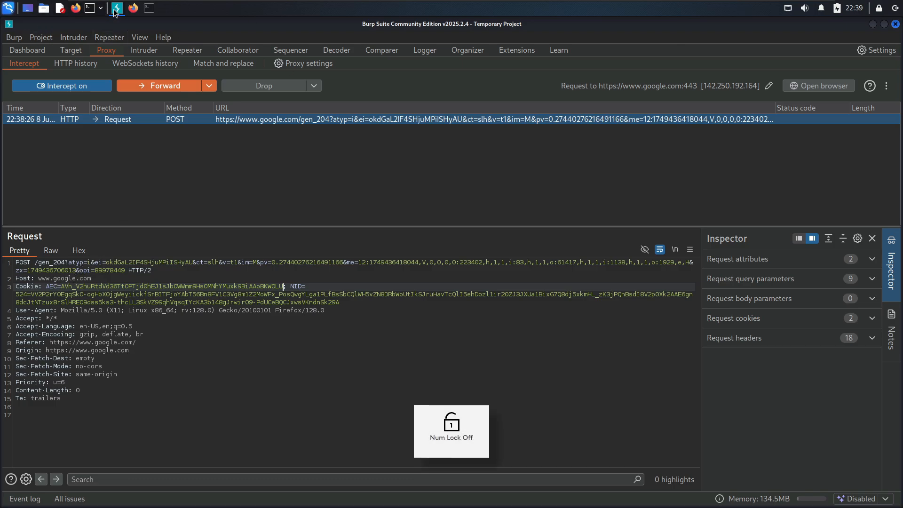
left_click(133, 8)
left_click(272, 47)
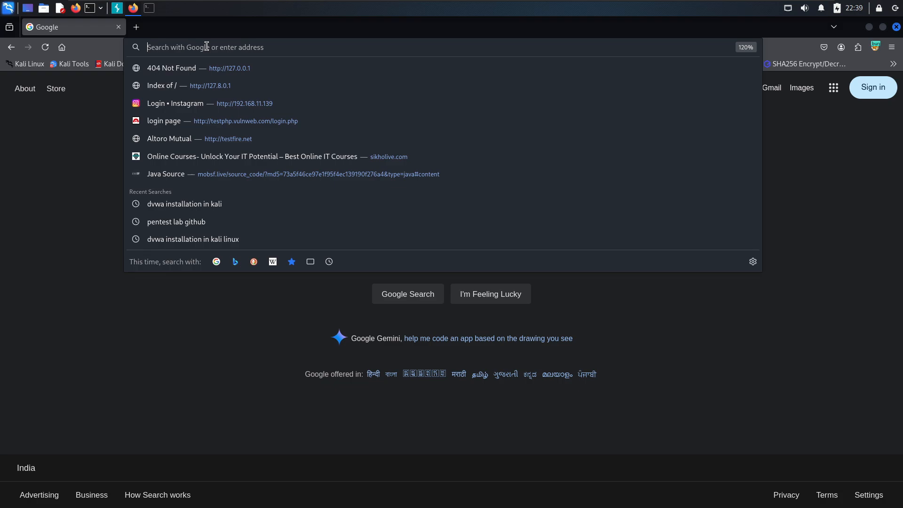
type("www")
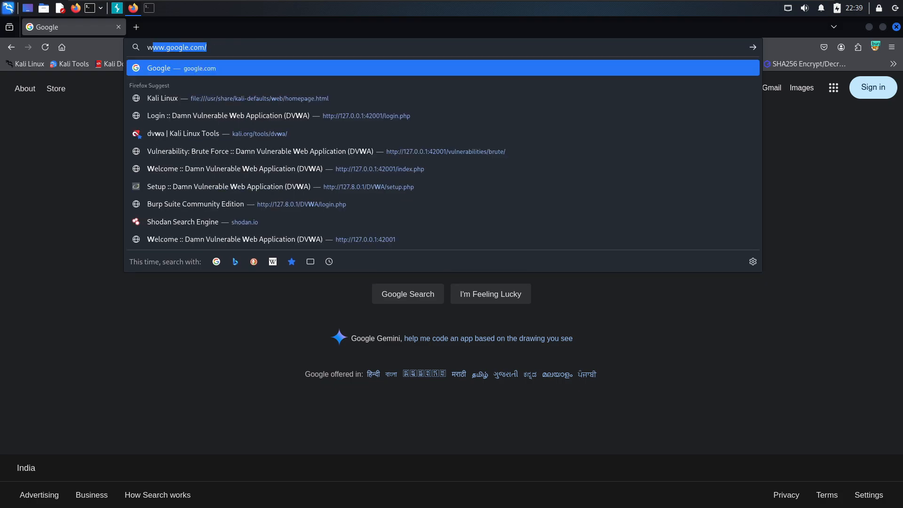
type(".y")
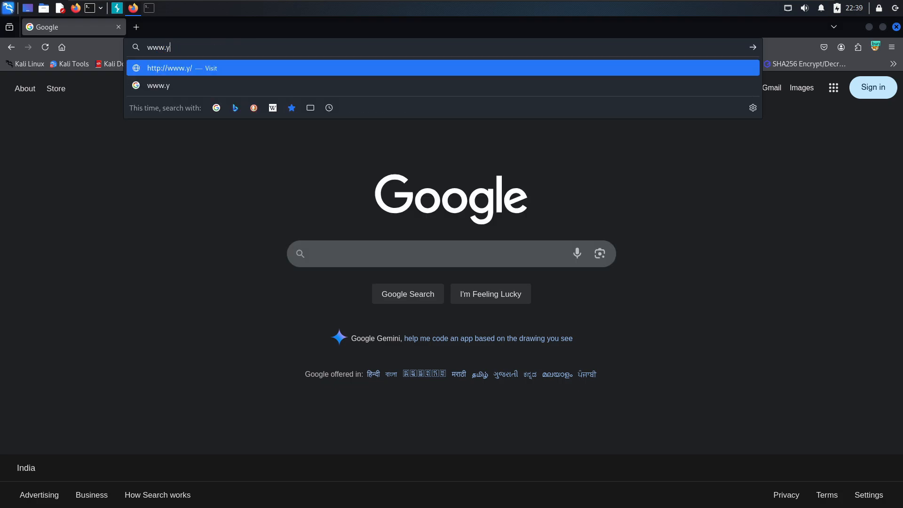
type("outube.com")
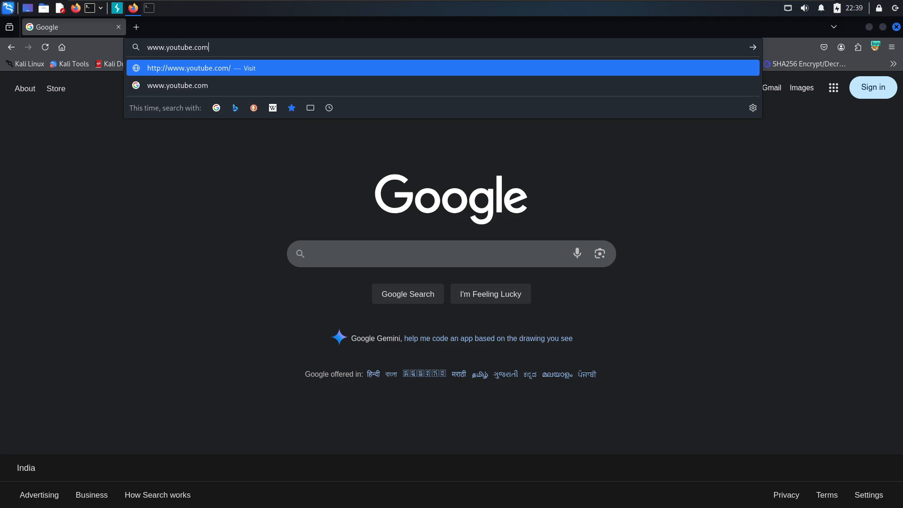
key("Return")
key("Num_Lock")
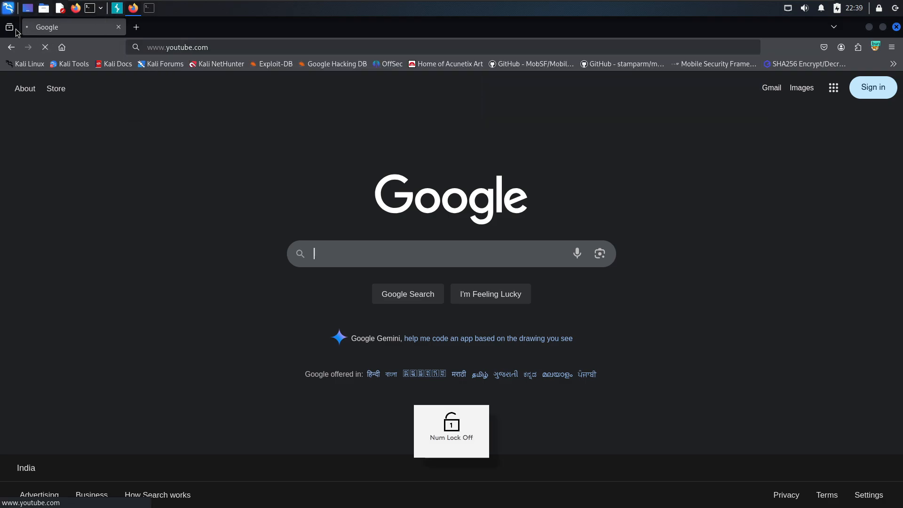
left_click(117, 8)
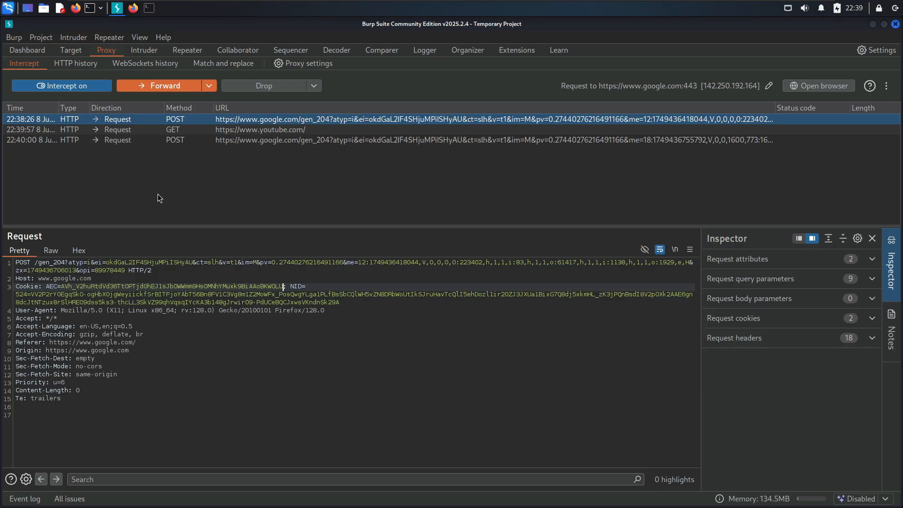
left_click(226, 130)
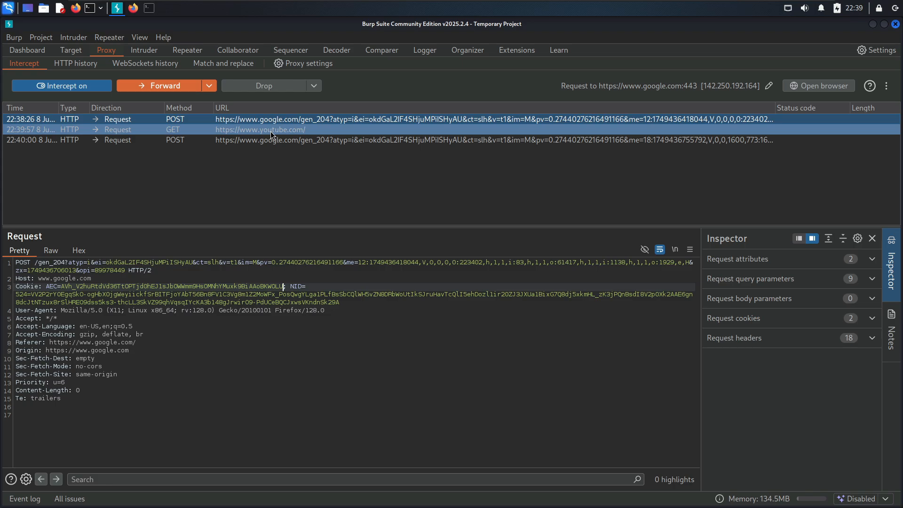
left_click(172, 86)
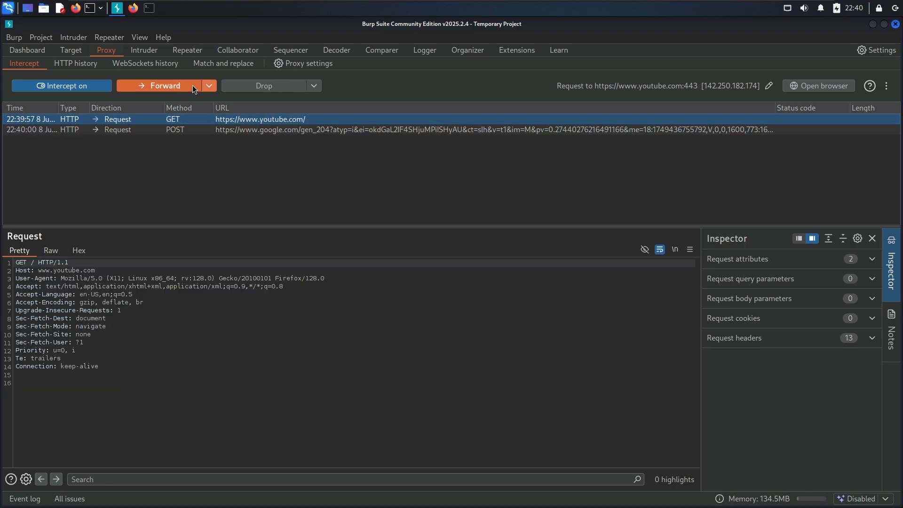
left_click(177, 86)
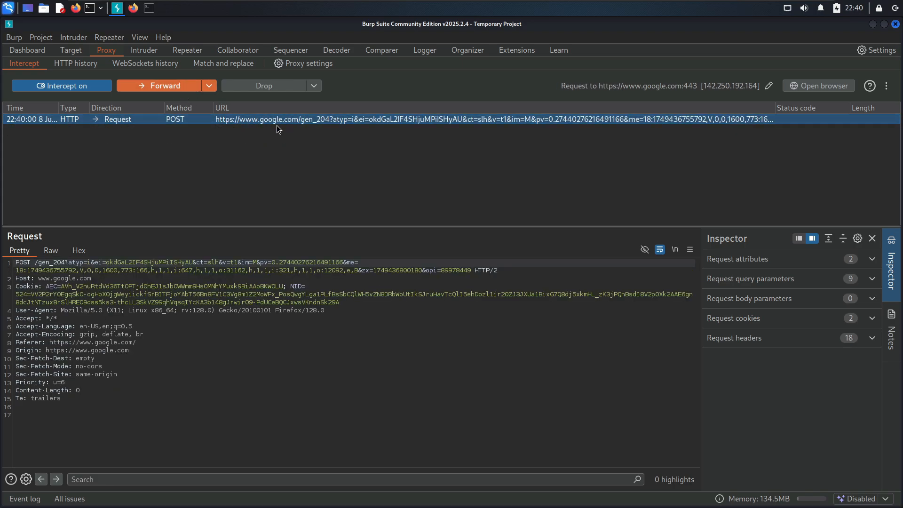
left_click(158, 88)
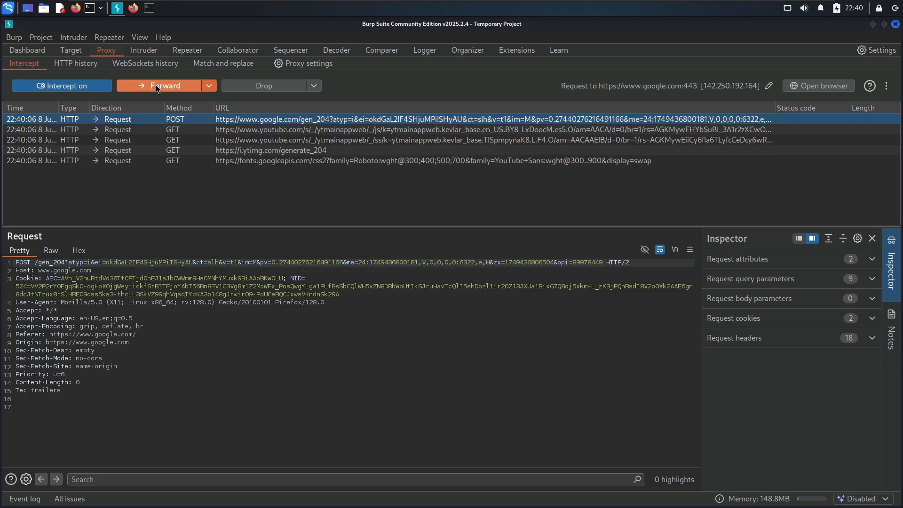
left_click(156, 87)
left_click(157, 87)
left_click(155, 86)
left_click(155, 87)
left_click(155, 87)
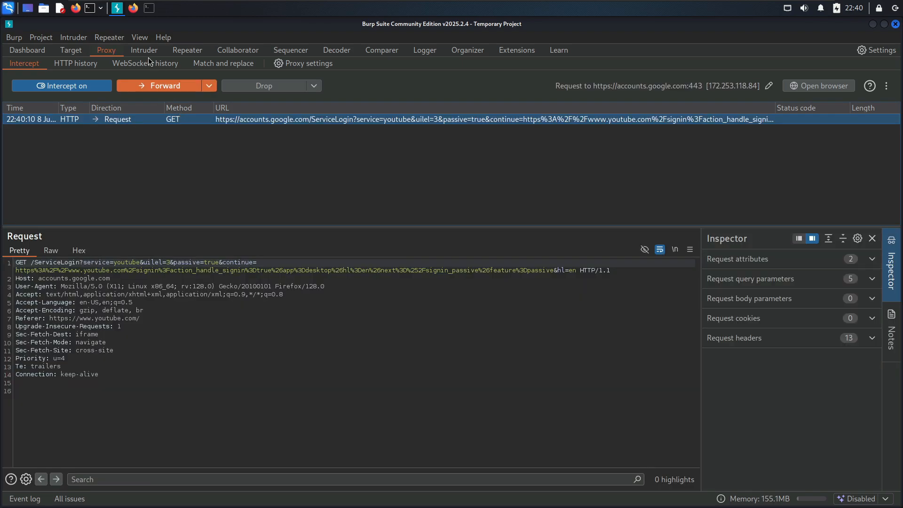
key("Num_Lock")
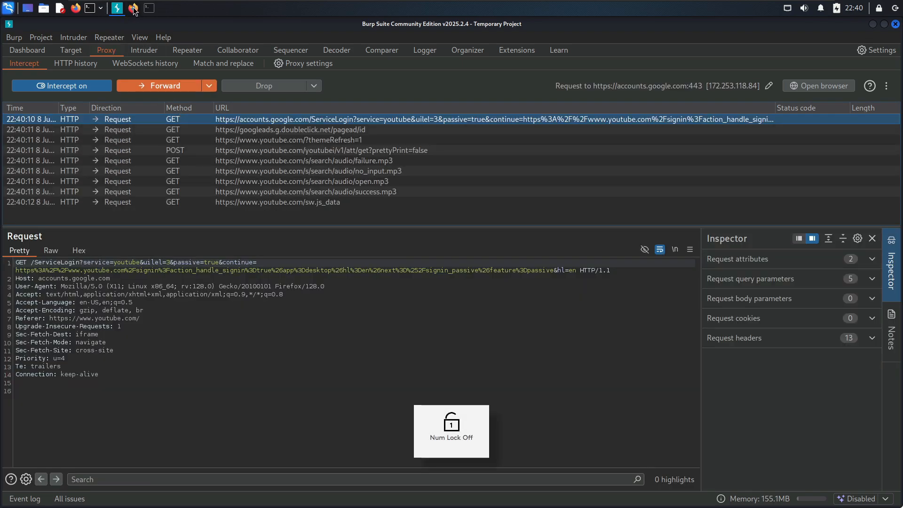
left_click(70, 278)
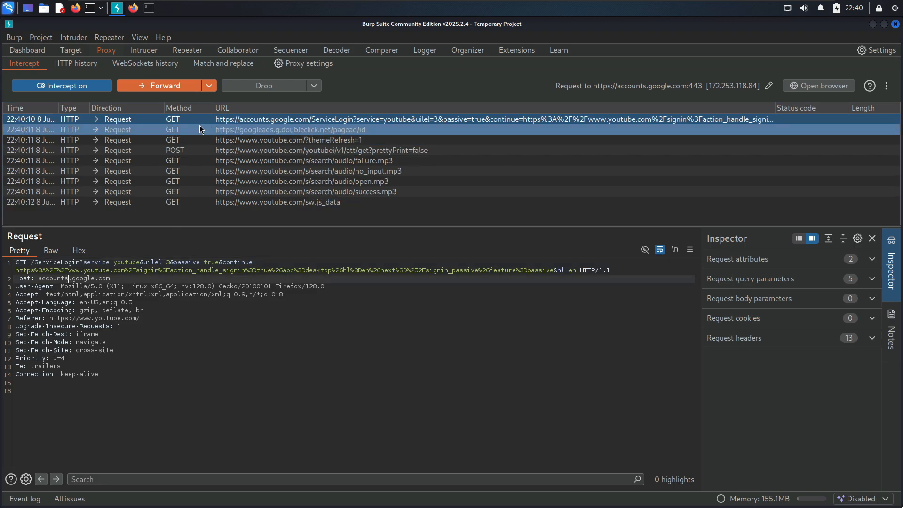
left_click(259, 140)
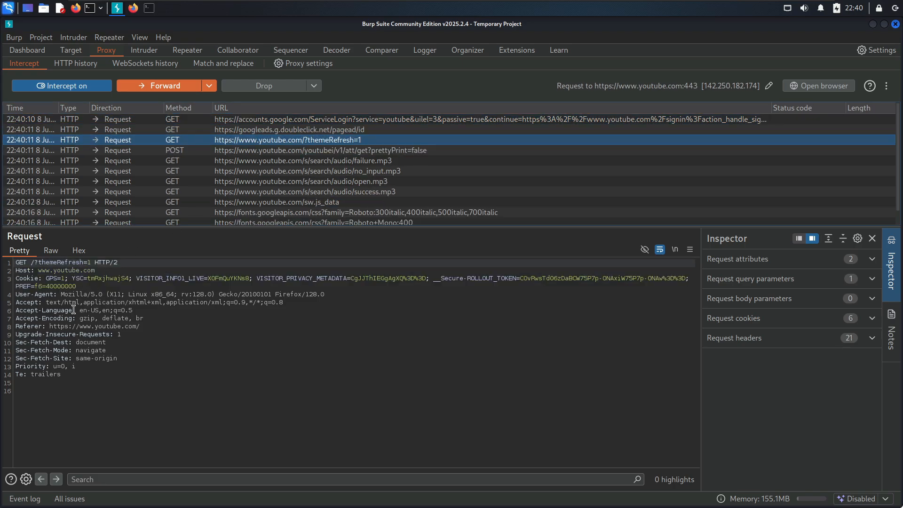
left_click_drag(50, 271, 94, 270)
key("Num_Lock")
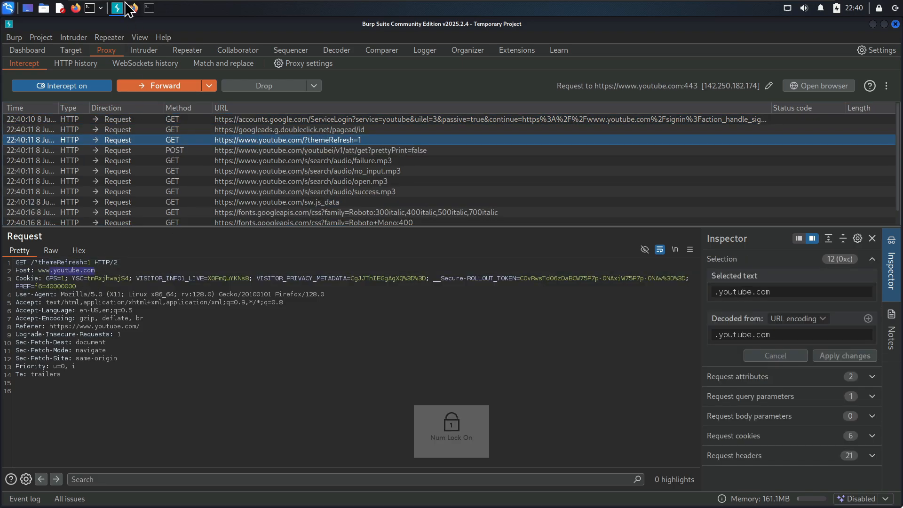
key("Num_Lock")
left_click(127, 5)
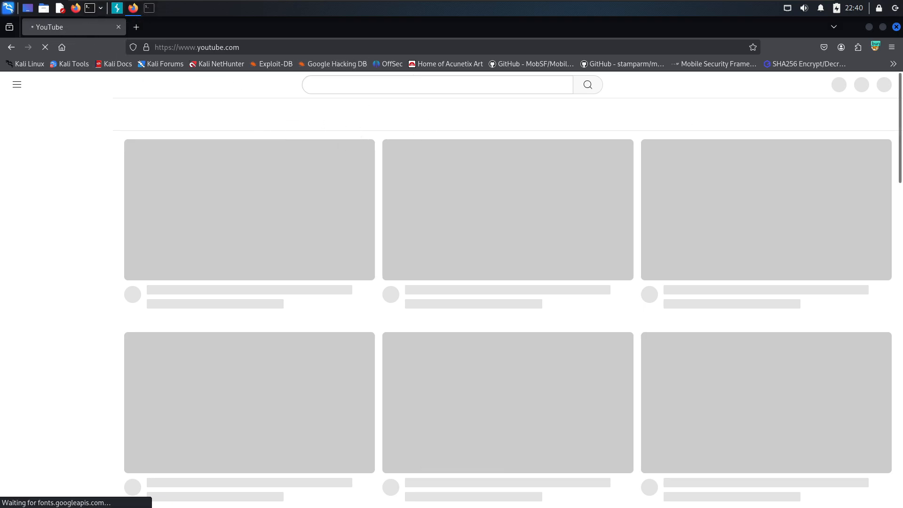
key("Num_Lock")
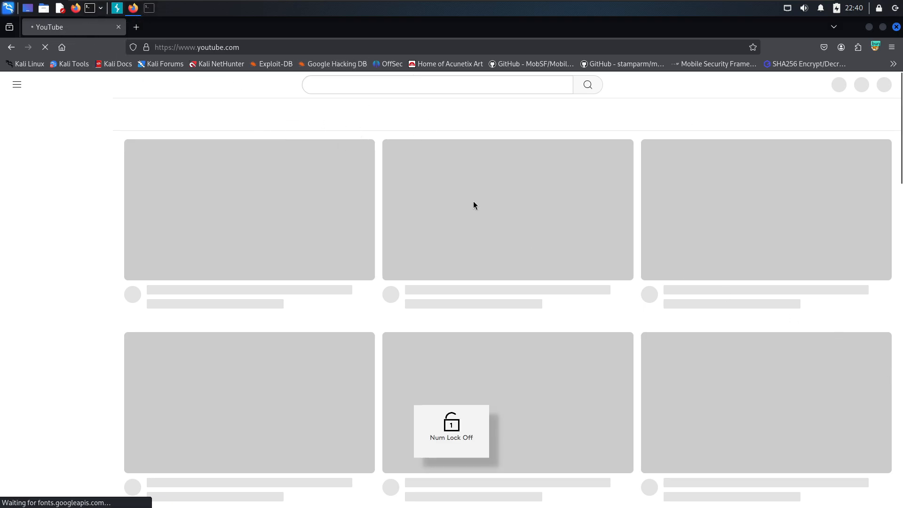
Return to Burp Suite and forward all remaining held YouTube and Google requests until the intercept queue is empty.
left_click(117, 8)
left_click(184, 88)
left_click(185, 88)
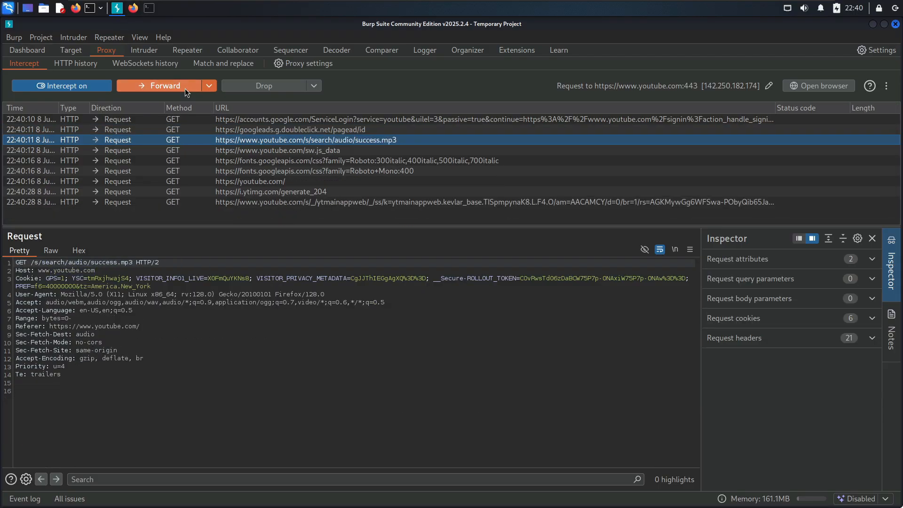
left_click(185, 88)
left_click(185, 89)
left_click(183, 87)
left_click(183, 86)
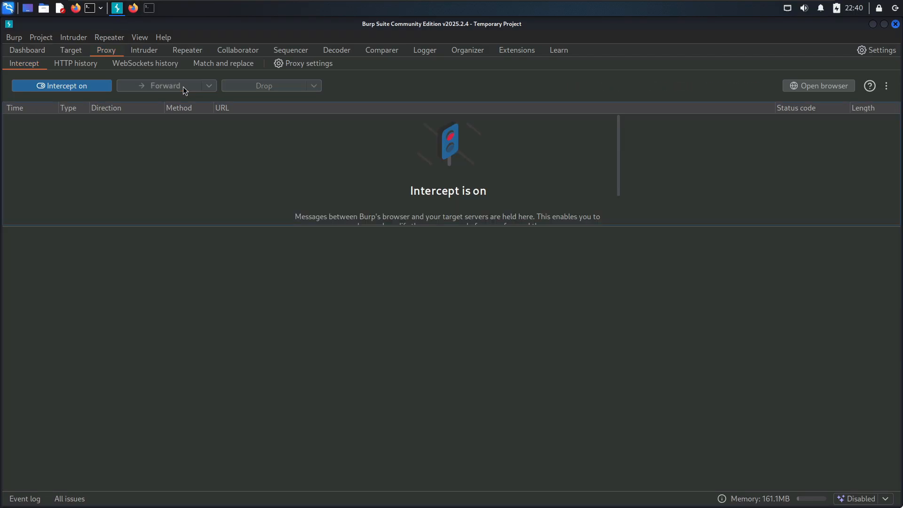
left_click(163, 86)
left_click(162, 87)
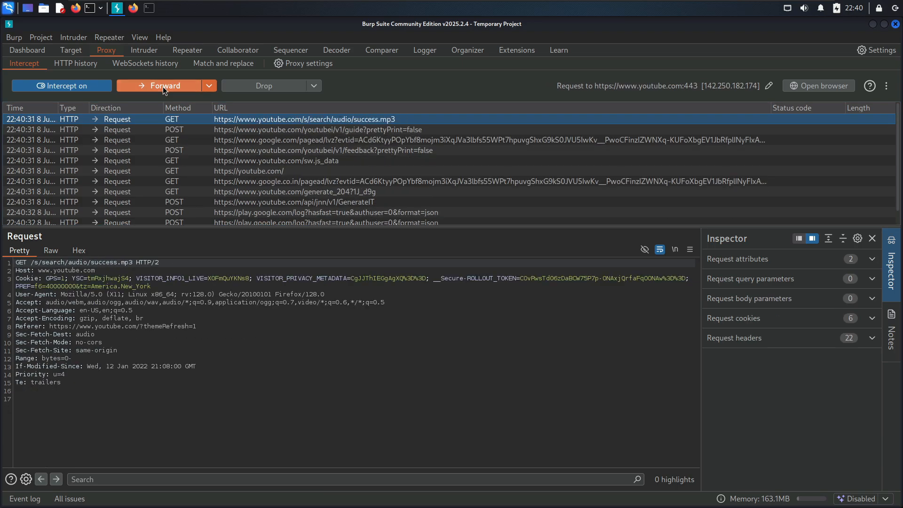
left_click(163, 87)
left_click(162, 87)
left_click(163, 87)
left_click(163, 86)
left_click(163, 87)
left_click(163, 86)
left_click(163, 86)
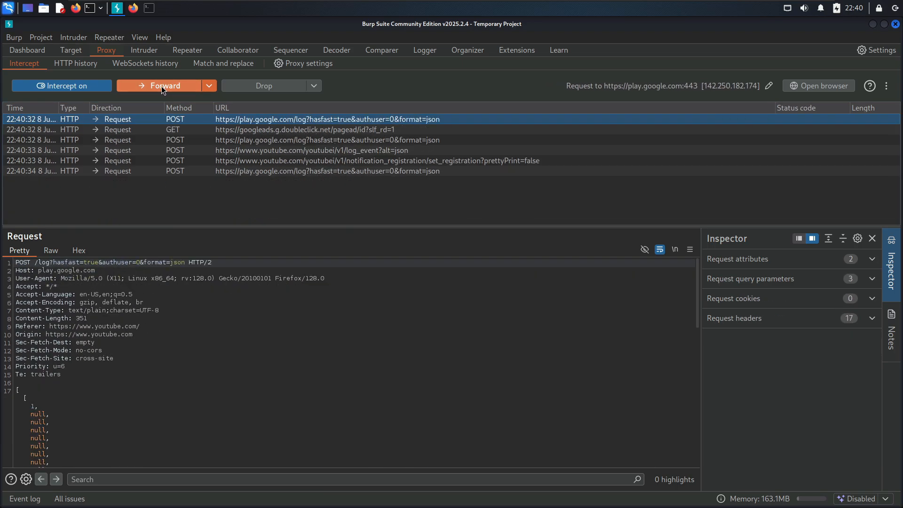
left_click(162, 87)
left_click(163, 87)
left_click(162, 87)
left_click(163, 87)
left_click(163, 86)
left_click(163, 87)
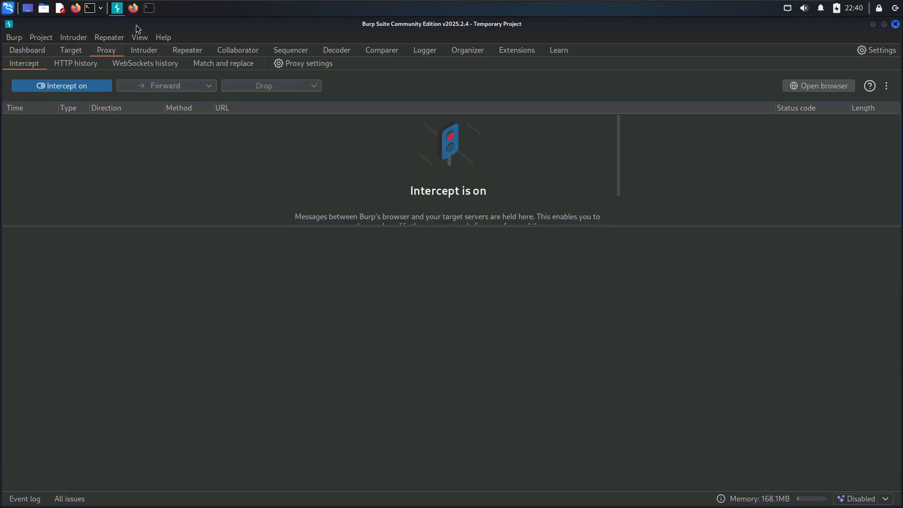
View the YouTube home page in Firefox and minimise the browser window.
left_click(133, 8)
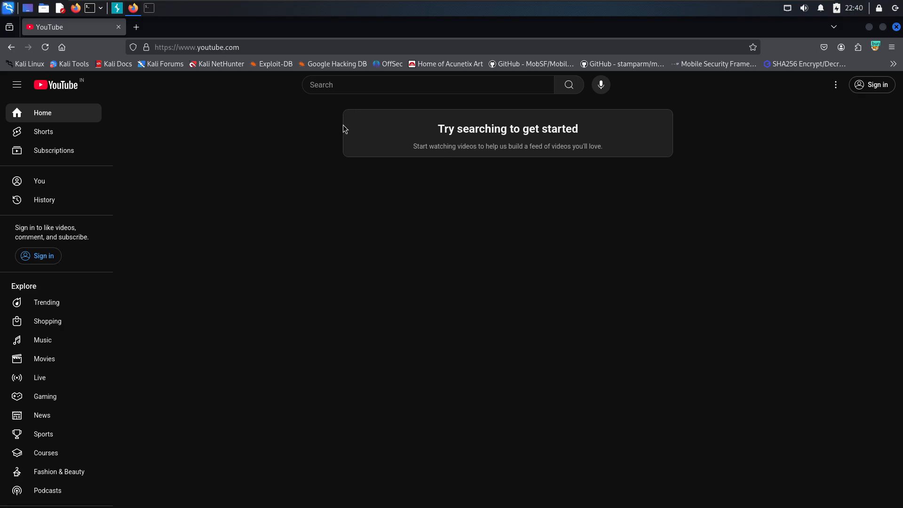
left_click(869, 27)
key("Num_Lock")
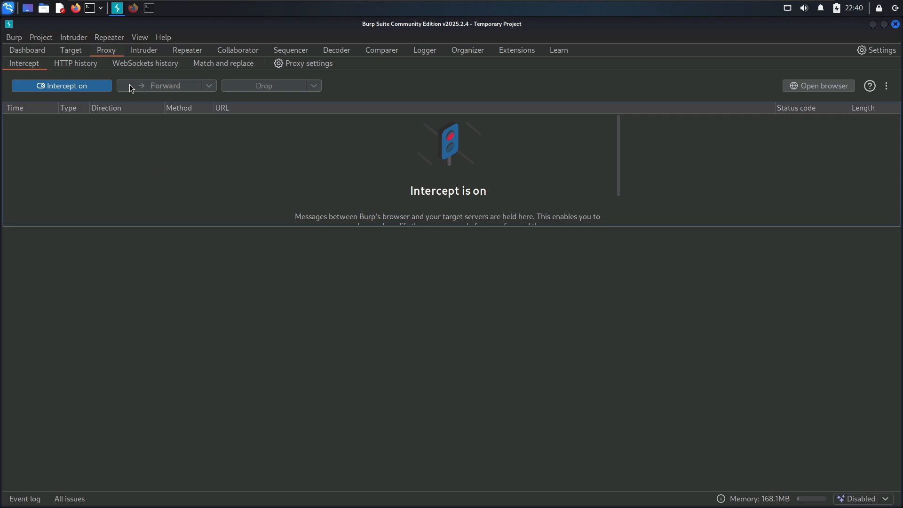
Look over the Proxy's HTTP history and the Target site map, and return to the Proxy's intercept view.
left_click(84, 64)
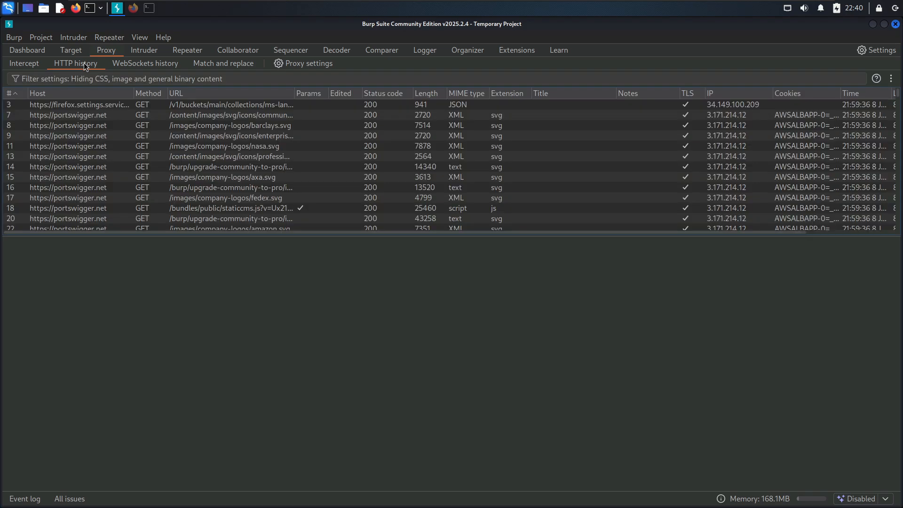
left_click(71, 50)
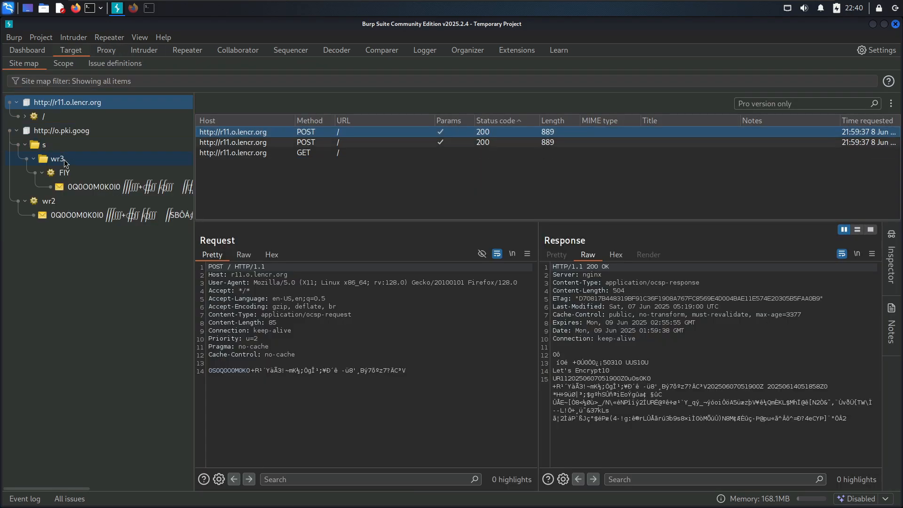
left_click(112, 53)
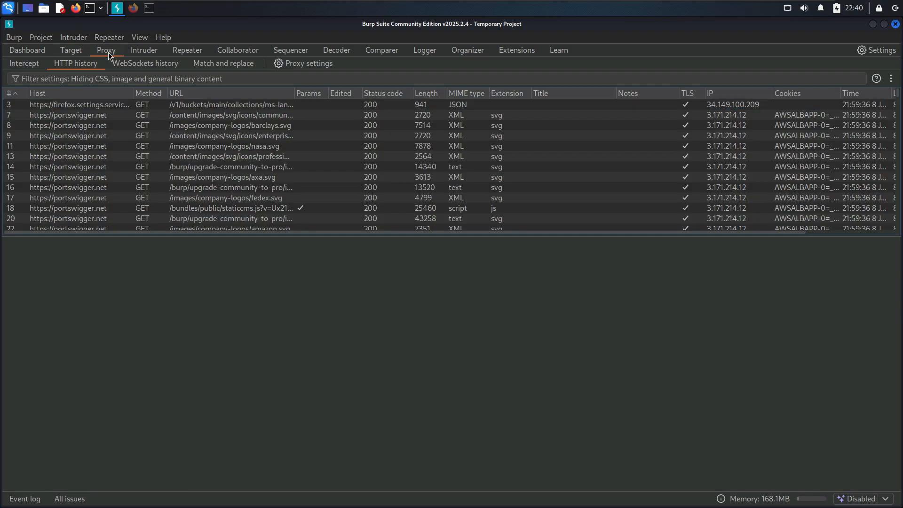
left_click(33, 66)
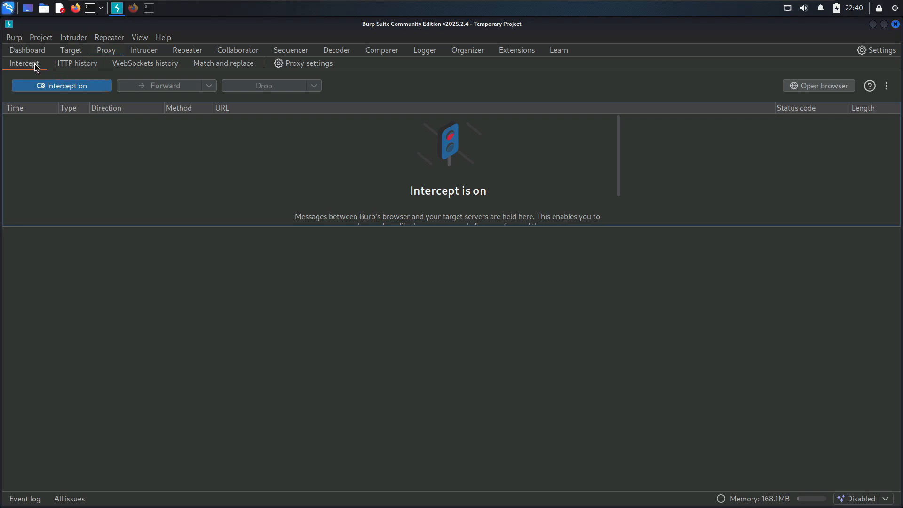
Review the HTTP history and the WebSockets history, viewing the to-server message for push.services.mozilla.com.
left_click(63, 65)
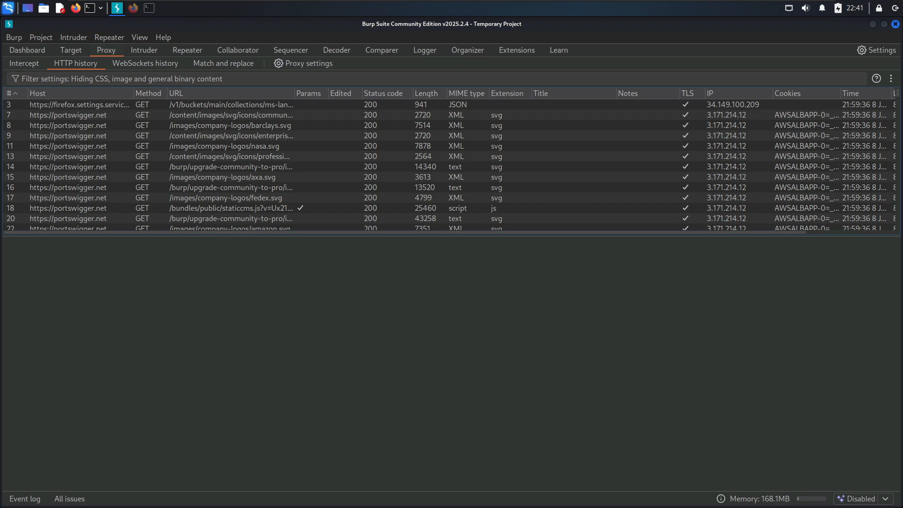
key("Num_Lock")
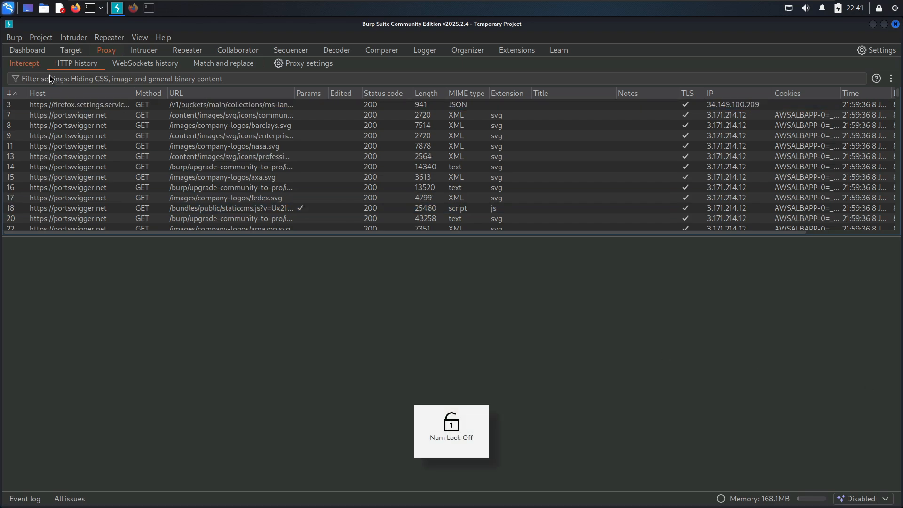
left_click(124, 66)
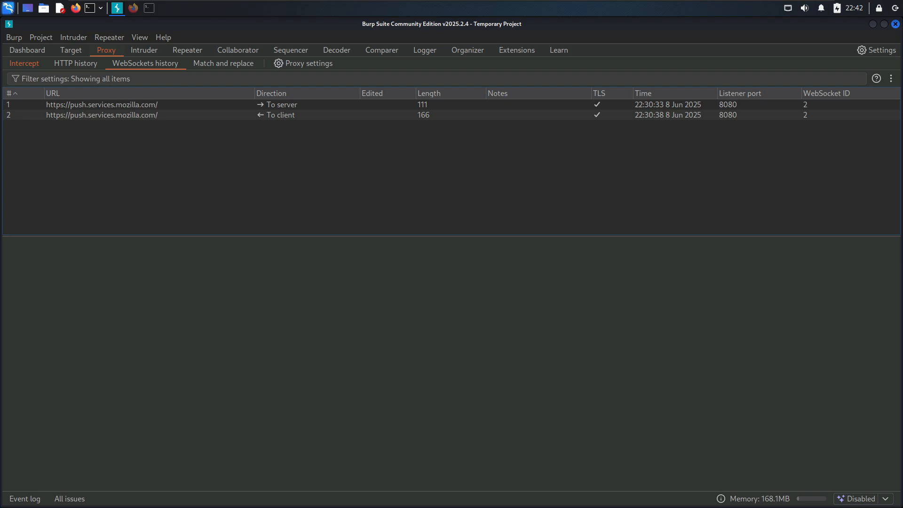
left_click(112, 108)
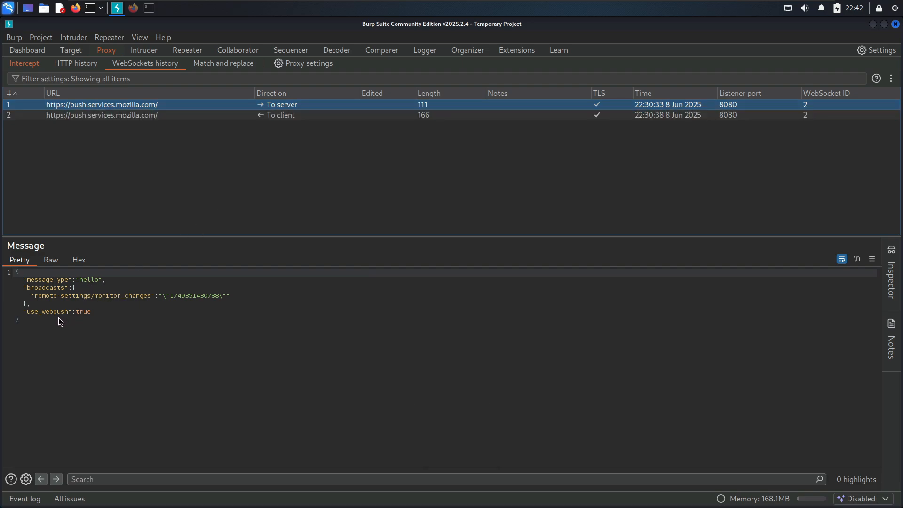
View the to-client WebSocket message from push.services.mozilla.com in the WebSockets history.
left_click(253, 117, "shift")
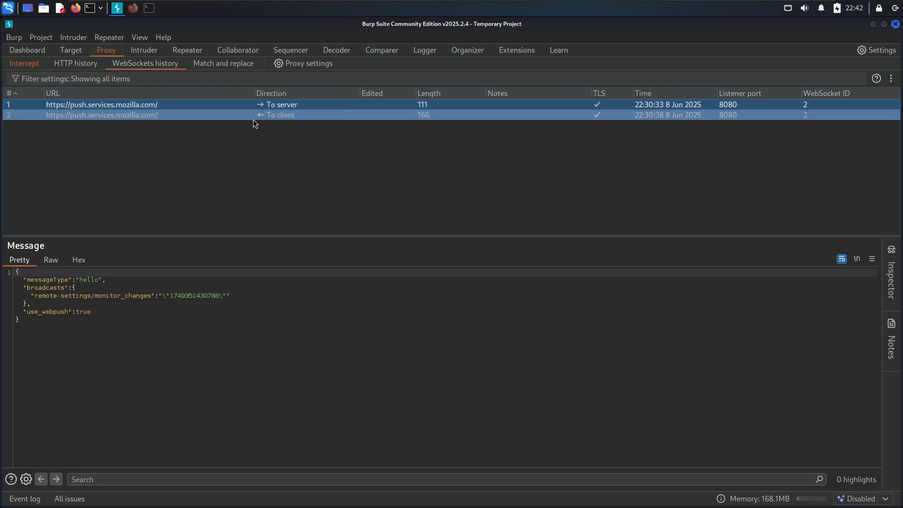
left_click(253, 119)
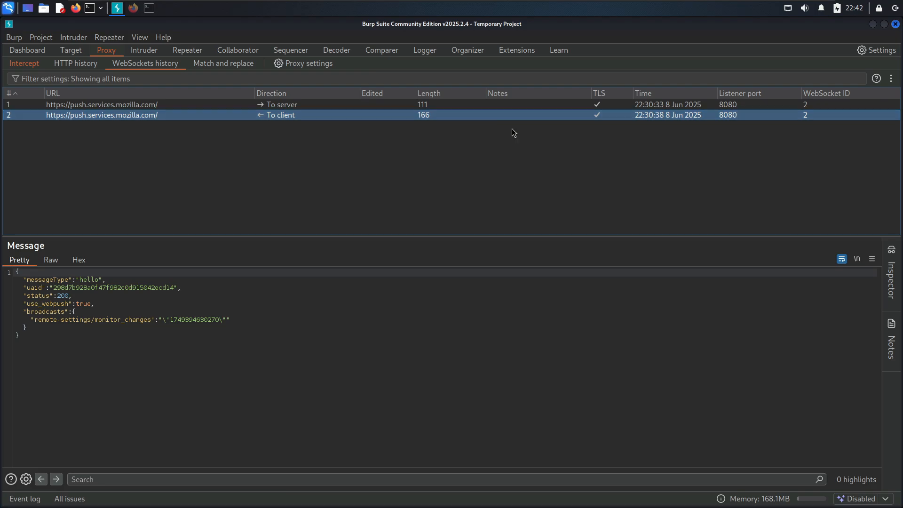
key("Num_Lock")
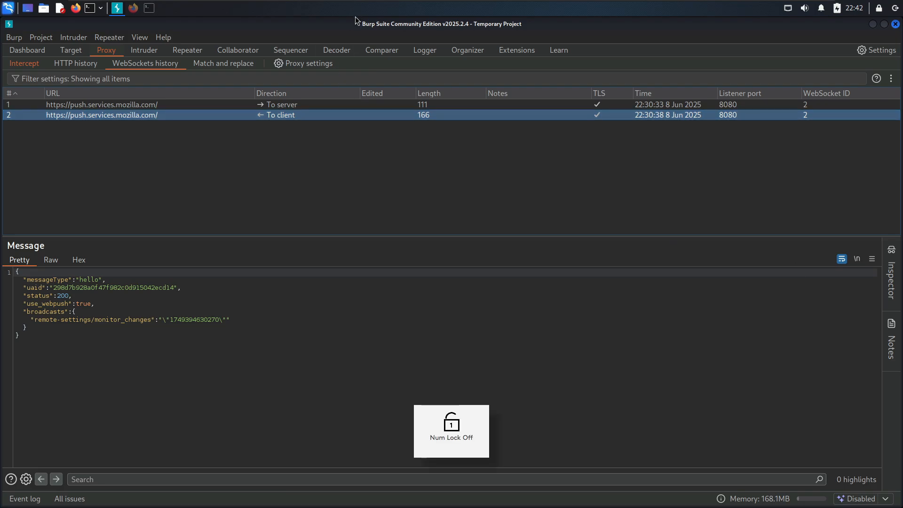
Look over the Proxy's match and replace rules and its settings, and return to the intercept view.
left_click(225, 64)
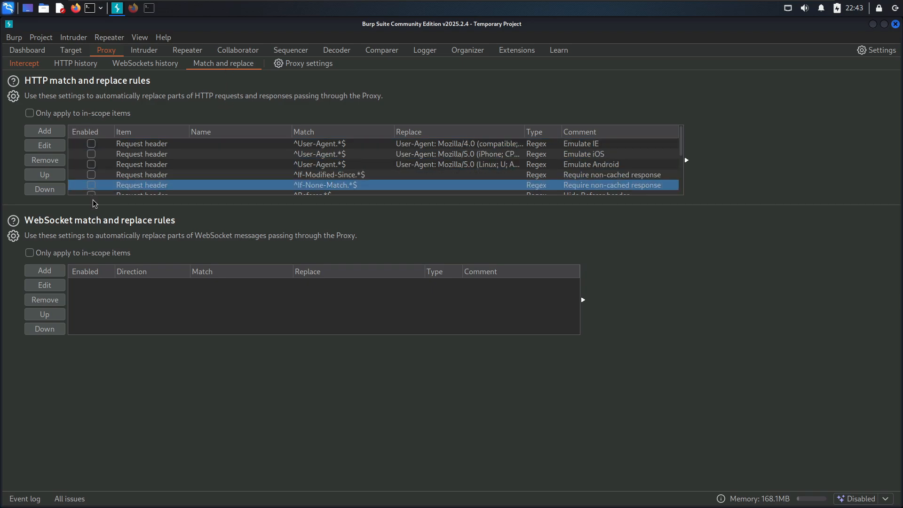
left_click(303, 65)
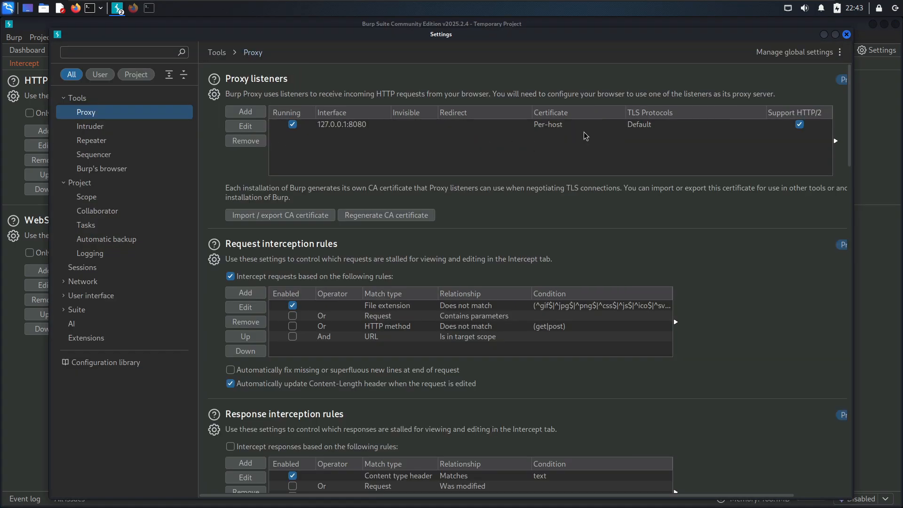
left_click(847, 35)
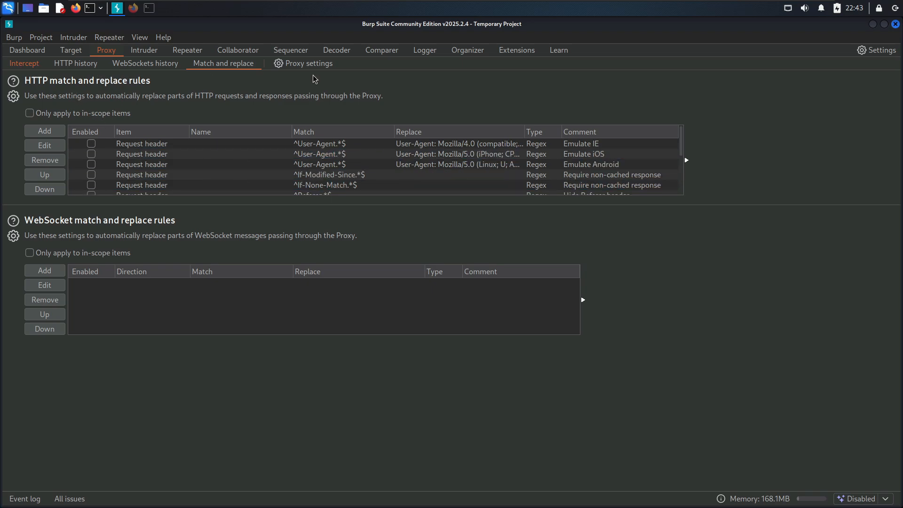
left_click(13, 66)
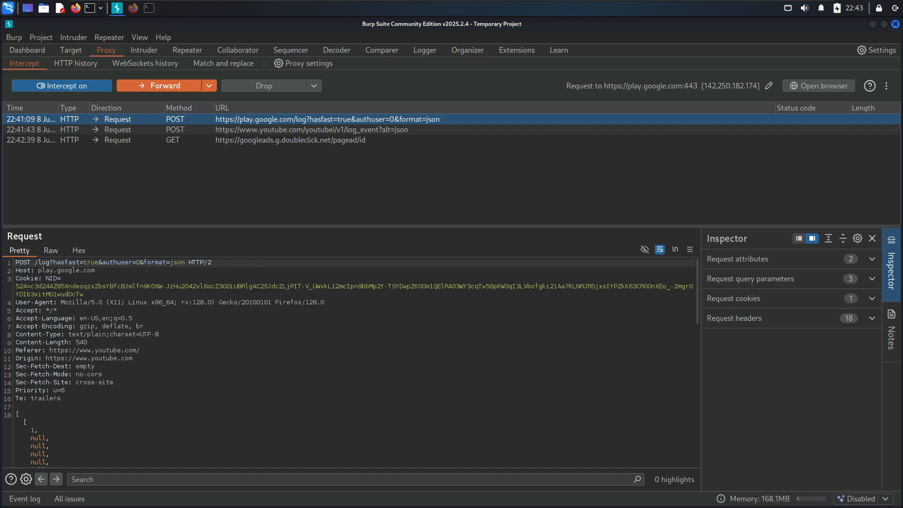
key("Num_Lock")
Open Intruder, permanently dismiss its introduction, and look over the Sniper attack's payload options and target address.
left_click(148, 52)
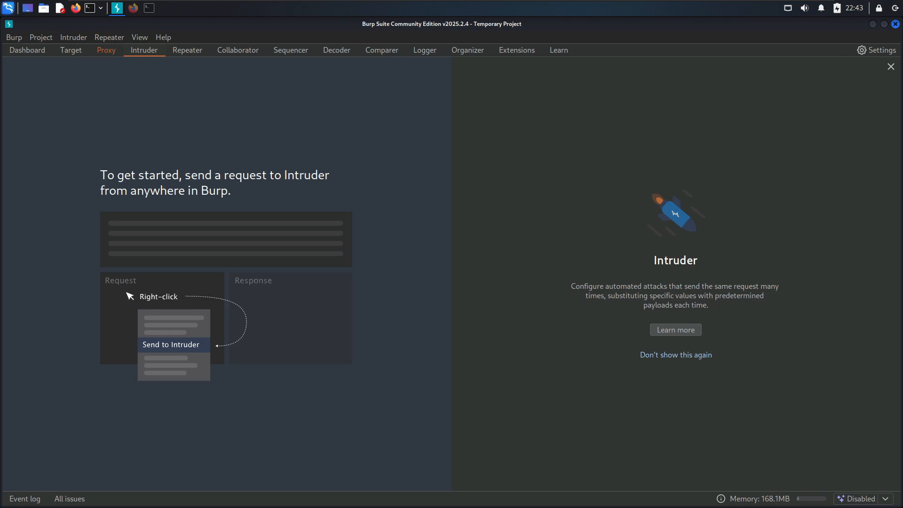
key("Num_Lock")
key("Num_Lock")
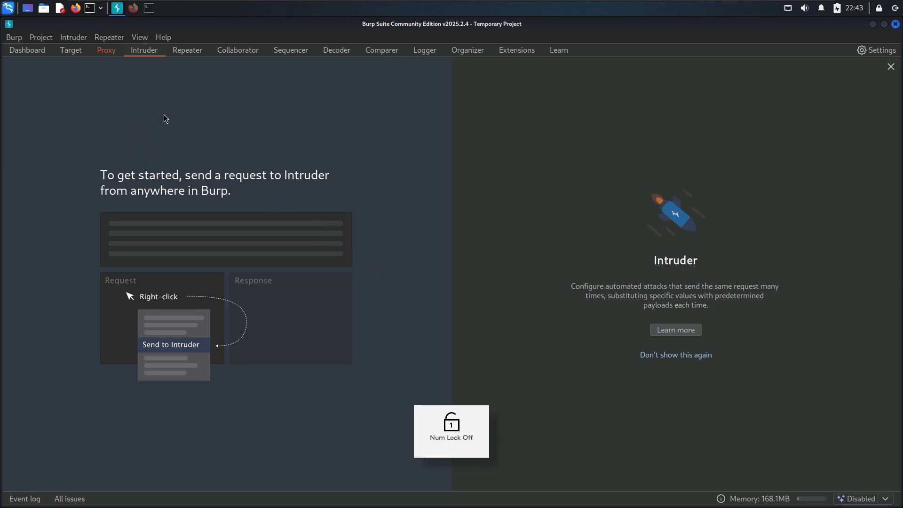
left_click(685, 356)
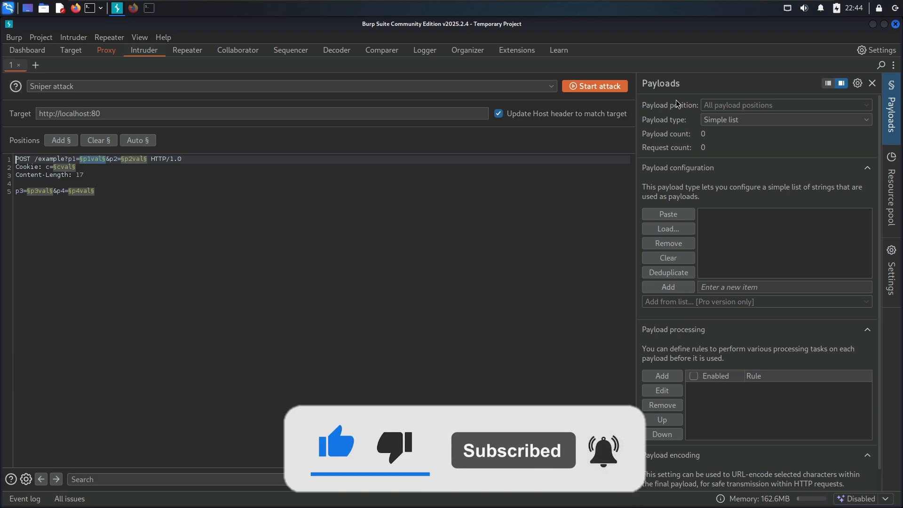
scroll(727, 172, "down", 1)
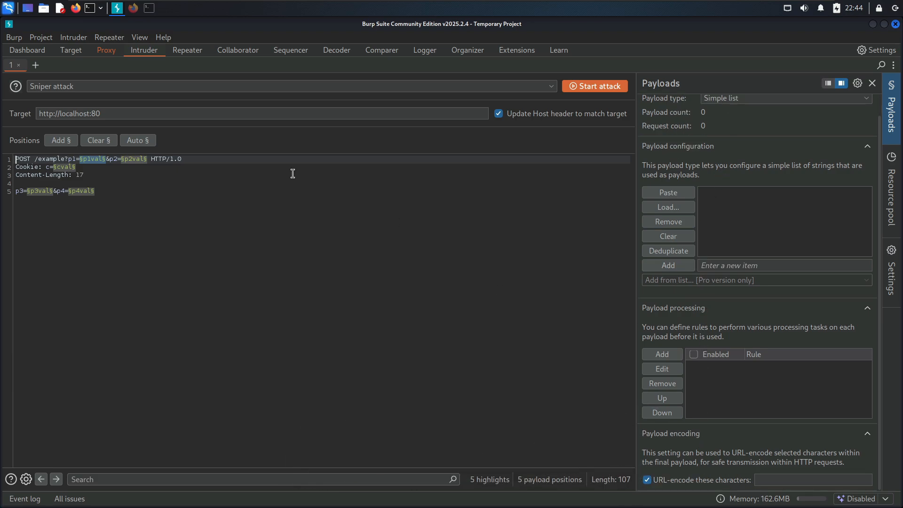
left_click_drag(104, 113, 42, 112)
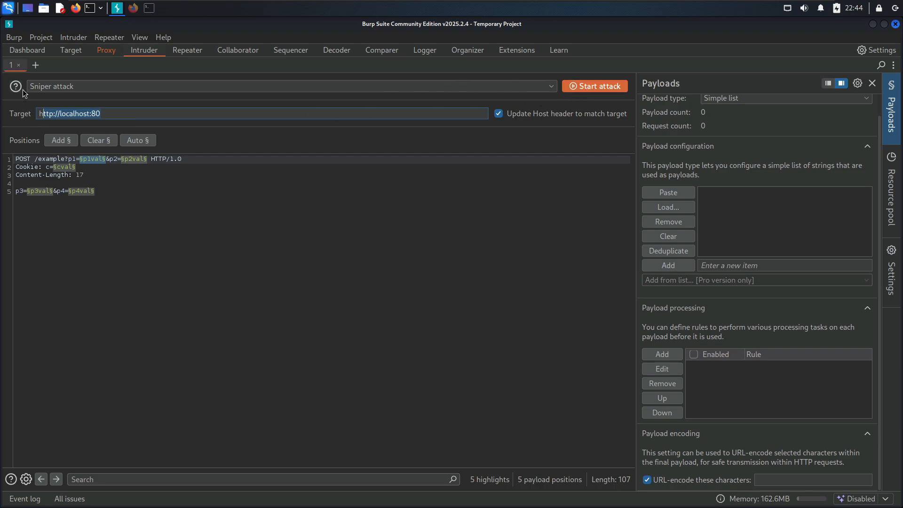
Add a second Intruder attack tab and close it.
left_click(36, 65)
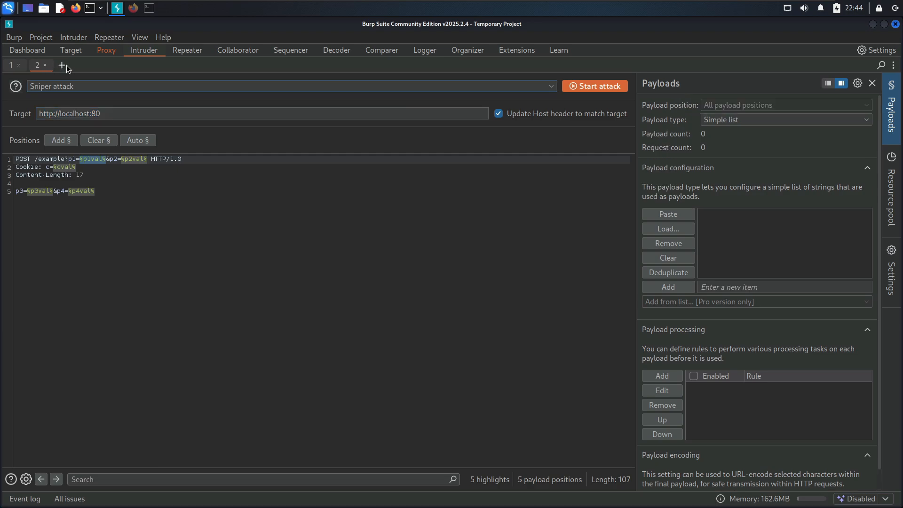
left_click(45, 65)
left_click(45, 66)
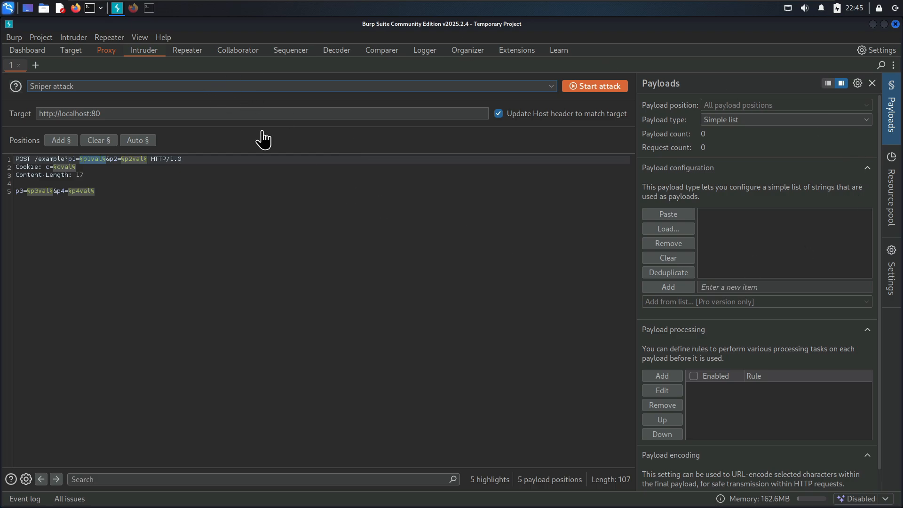
Open Repeater and permanently dismiss its introduction to show the empty request and response editor.
key("Num_Lock")
left_click(187, 51)
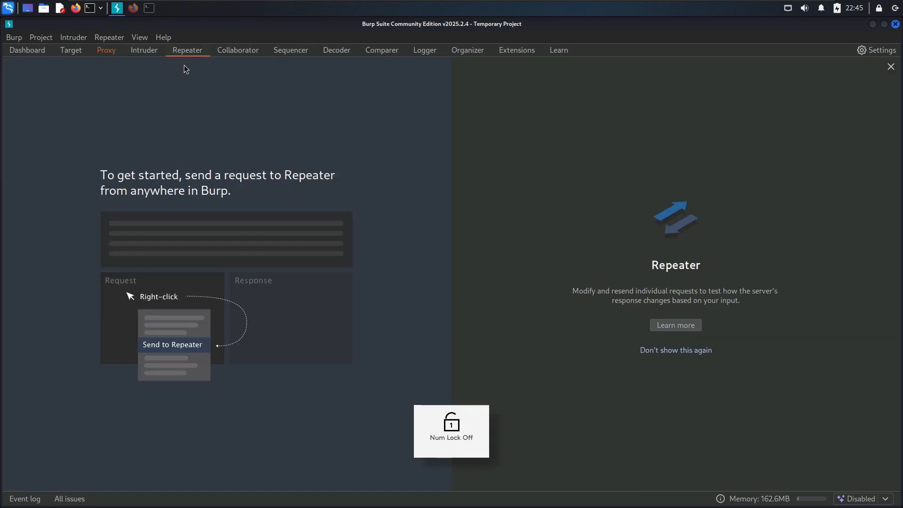
left_click(679, 354)
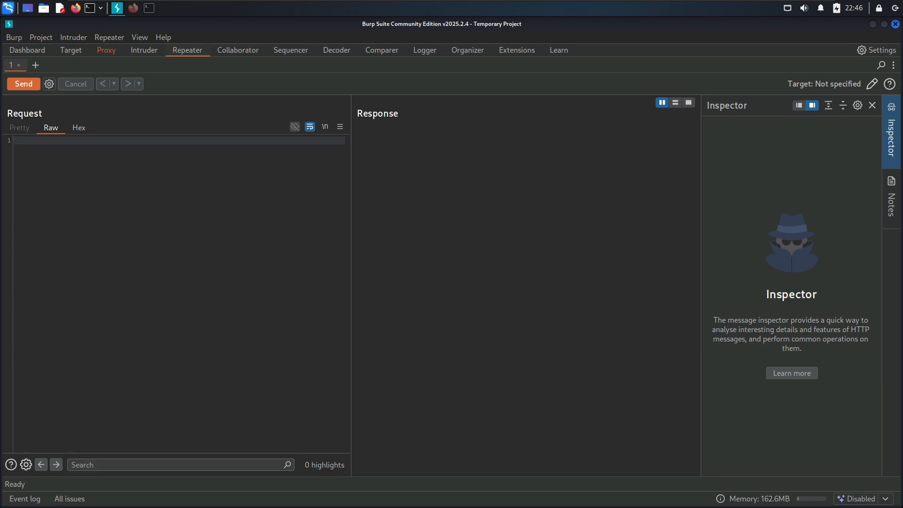
key("Num_Lock")
key("Num_Lock")
key("Num_Lock")
key("Num_Lock")
View the Collaborator page and the Sequencer's live capture options.
left_click(245, 53)
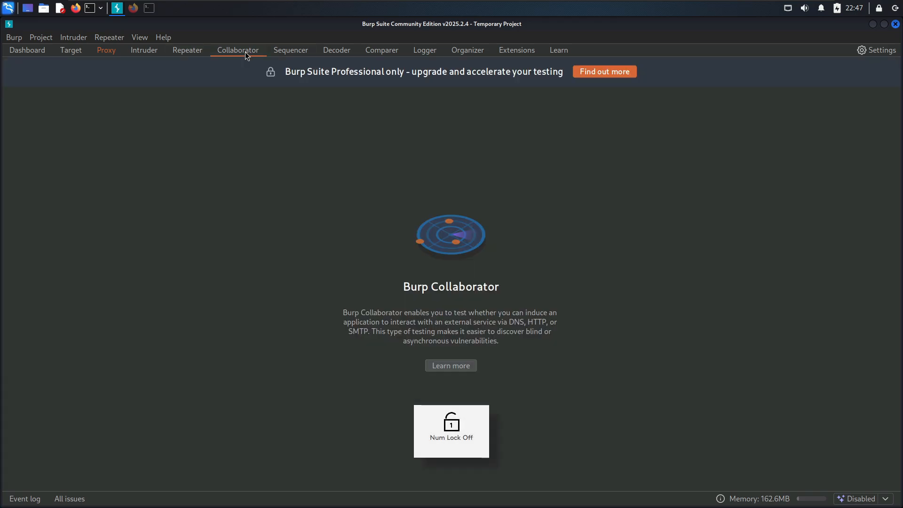
left_click(292, 50)
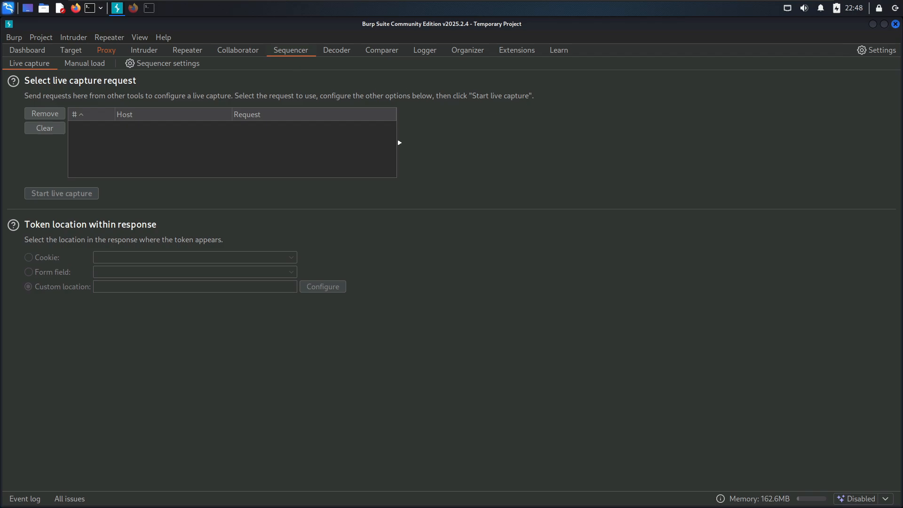
key("Num_Lock")
Open Decoder and examine its available decoding formats, encoding formats and hash algorithms.
left_click(336, 51)
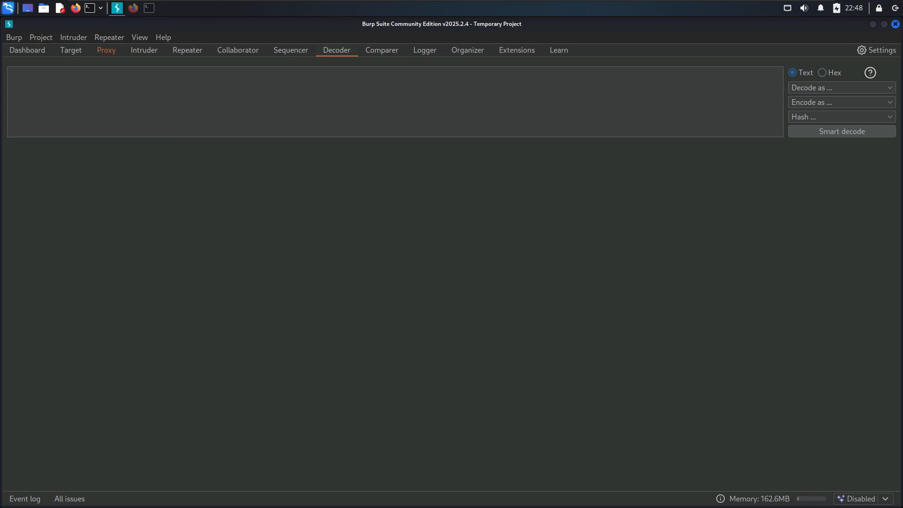
key("Num_Lock")
left_click(817, 89)
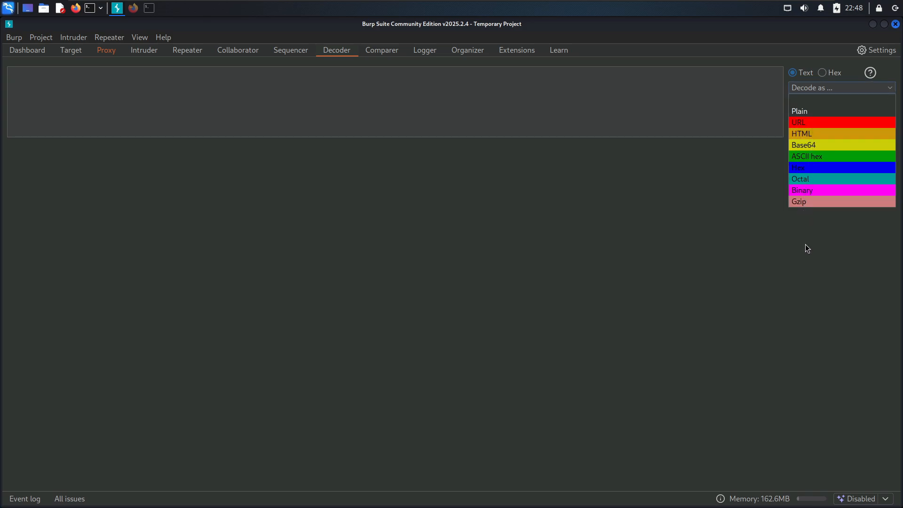
left_click(805, 248)
left_click(816, 104)
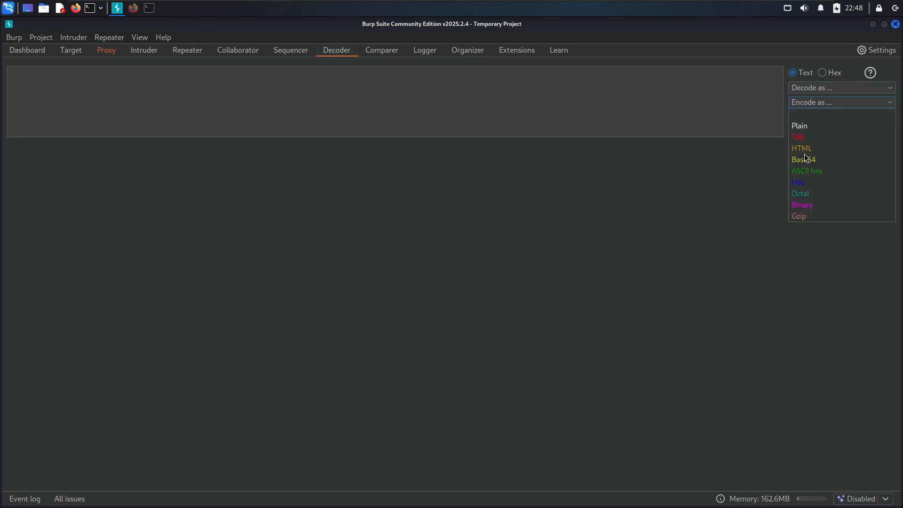
left_click(828, 160)
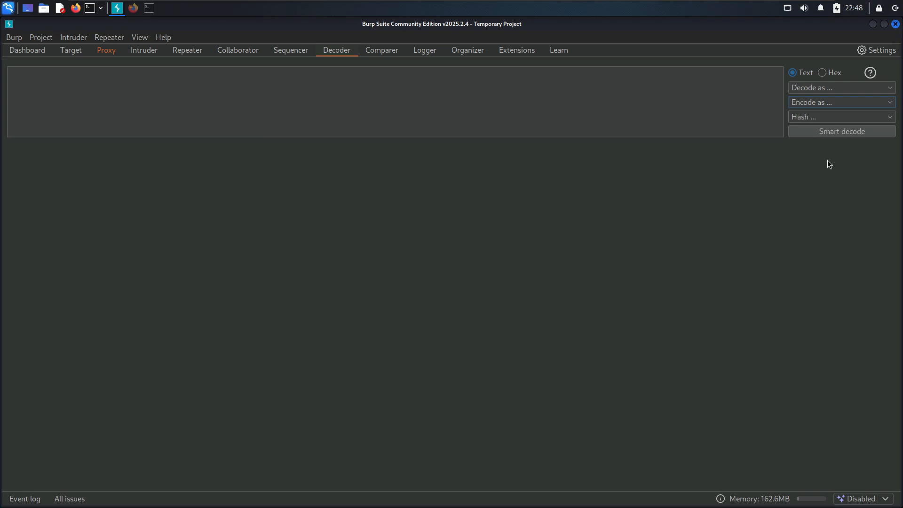
left_click(820, 116)
scroll(820, 155, "down", 4)
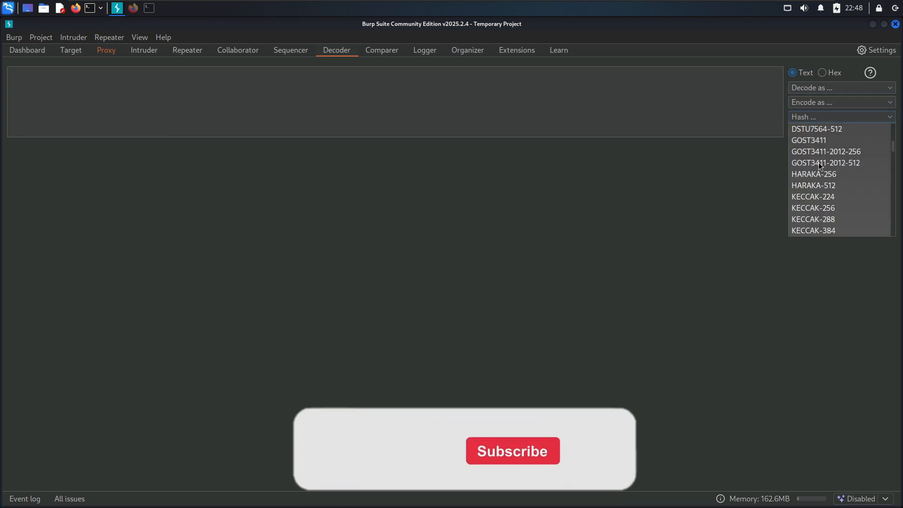
scroll(818, 165, "down", 15)
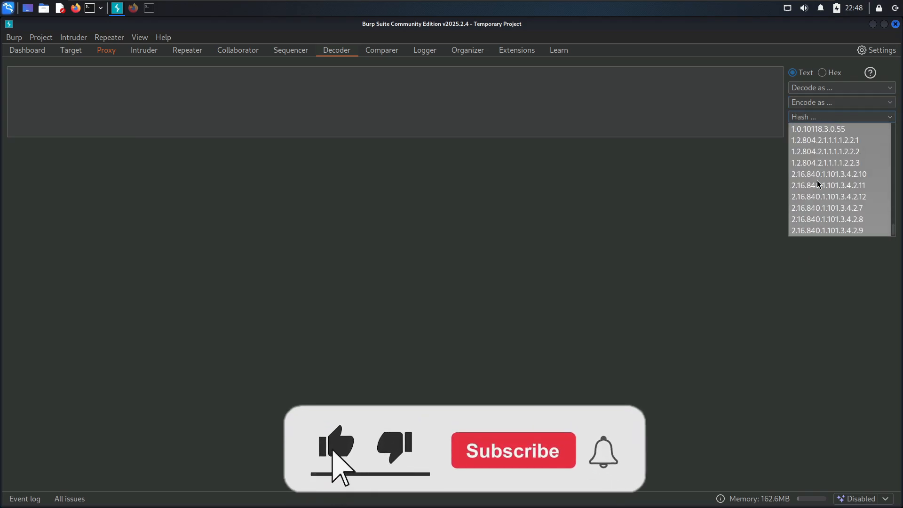
scroll(817, 183, "up", 9)
left_click(646, 221)
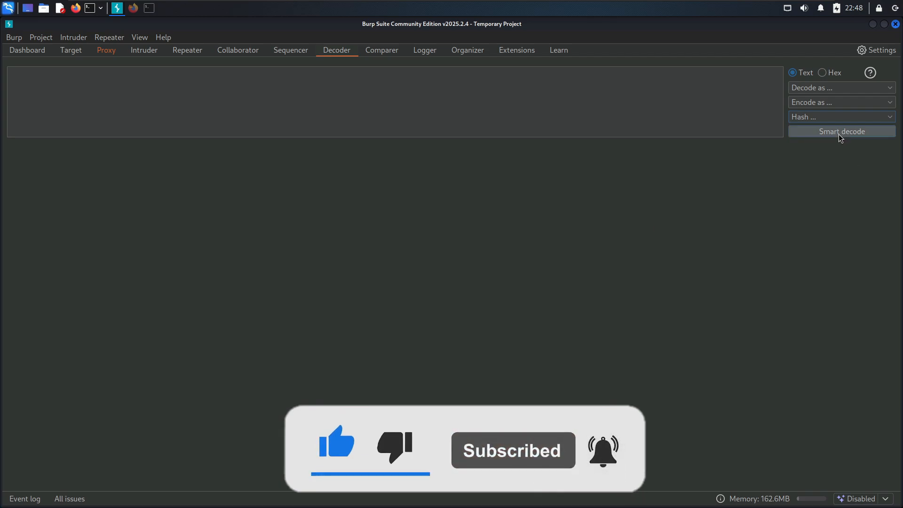
Switch Decoder's input between Hex and Text, and review the decoding and encoding formats again.
left_click(278, 71)
key("Num_Lock")
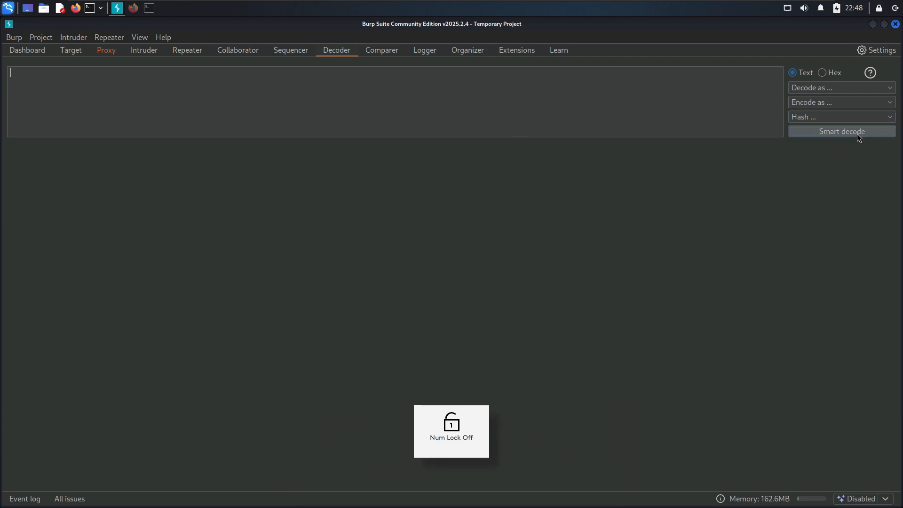
left_click(823, 73)
left_click(793, 73)
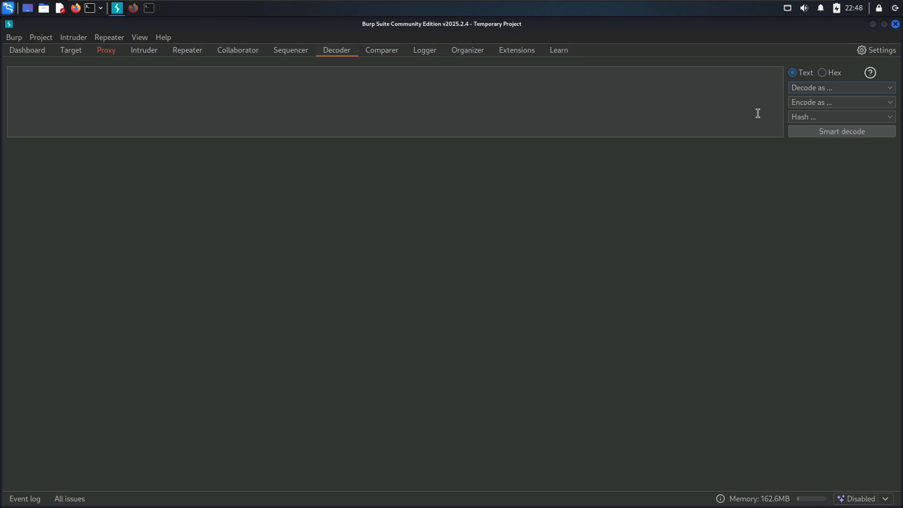
left_click(823, 92)
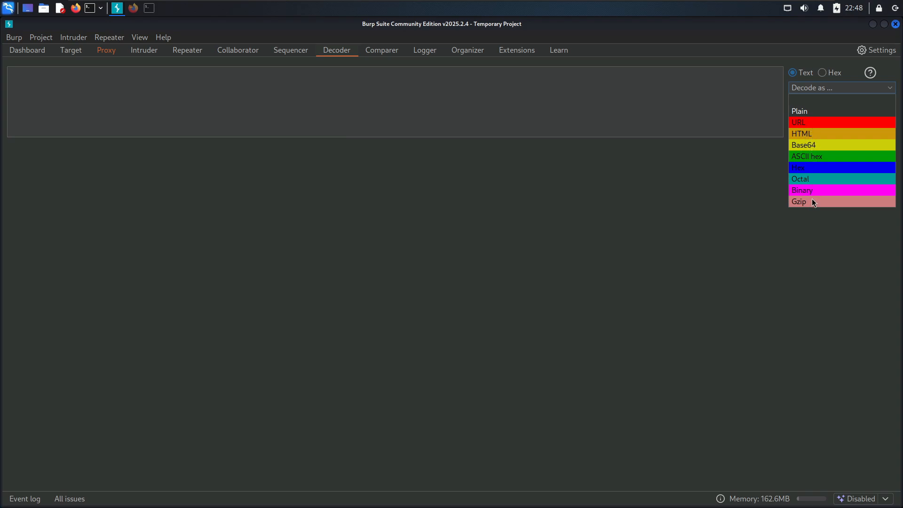
left_click(795, 112)
left_click(816, 103)
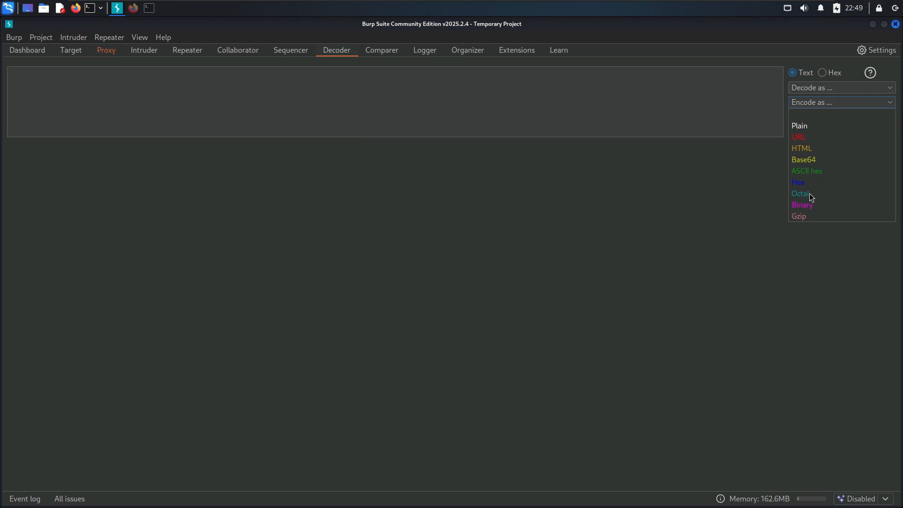
left_click(740, 221)
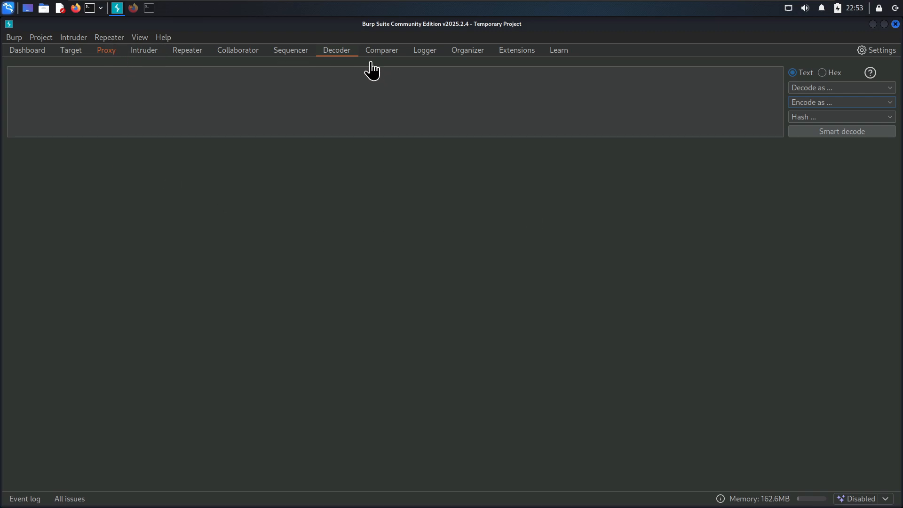
Open Comparer and view its two item lists and comparison options.
key("Num_Lock")
left_click(382, 51)
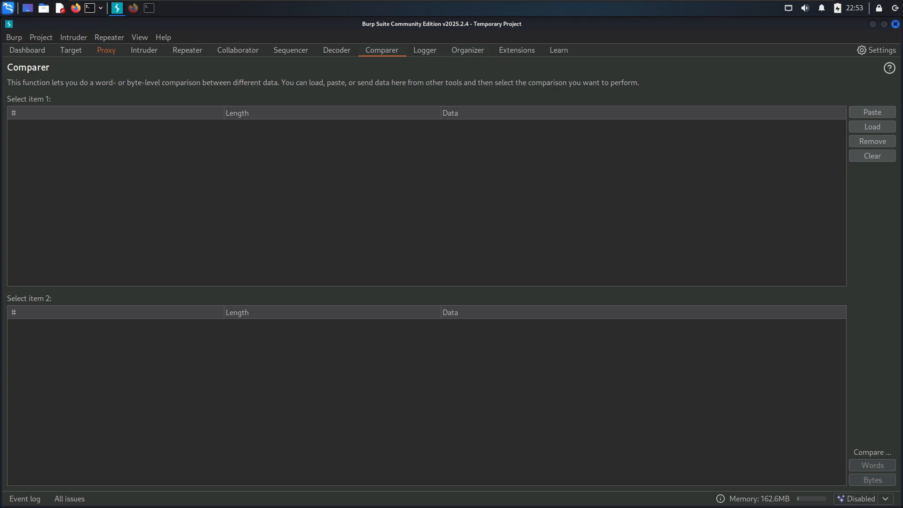
key("Num_Lock")
Open Logger, view the portswigger.net request for pro-screenshots.png with its response, and browse the logged traffic down to the YouTube entries.
left_click(427, 51)
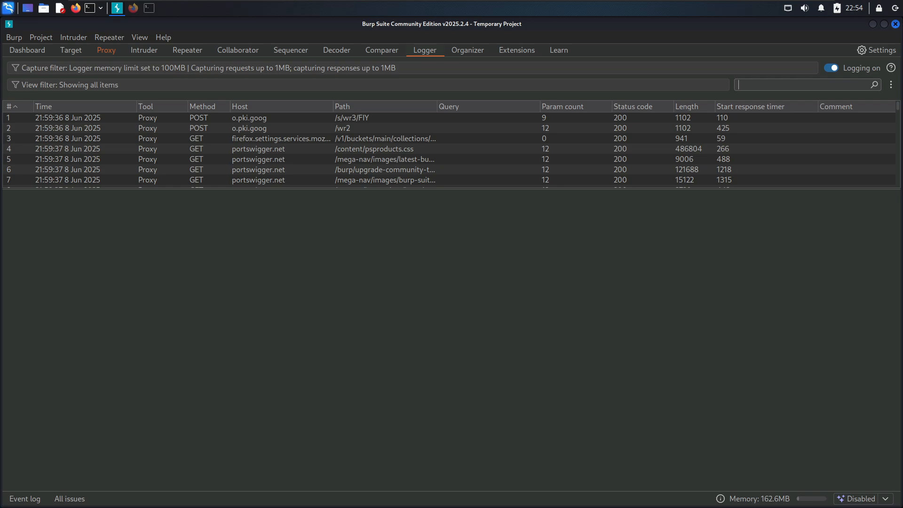
left_click(90, 148)
left_click(248, 166)
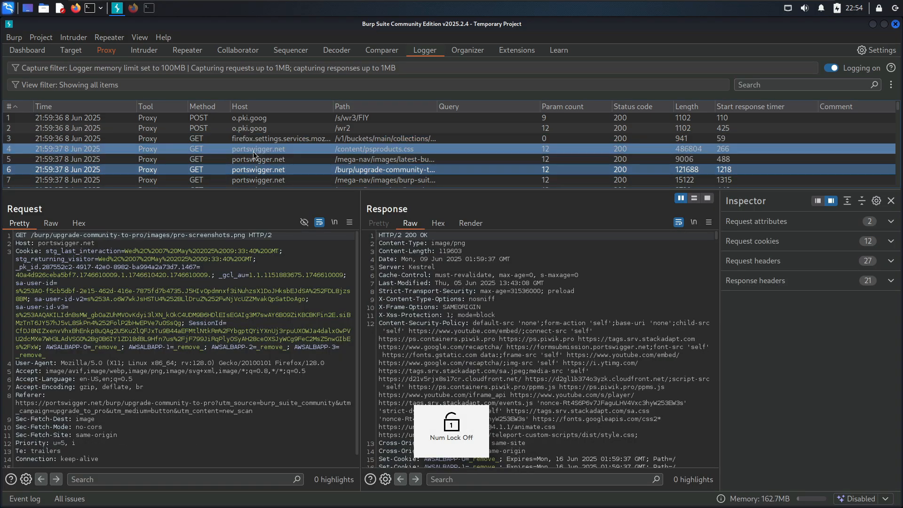
scroll(255, 167, "down", 5)
scroll(255, 167, "down", 20)
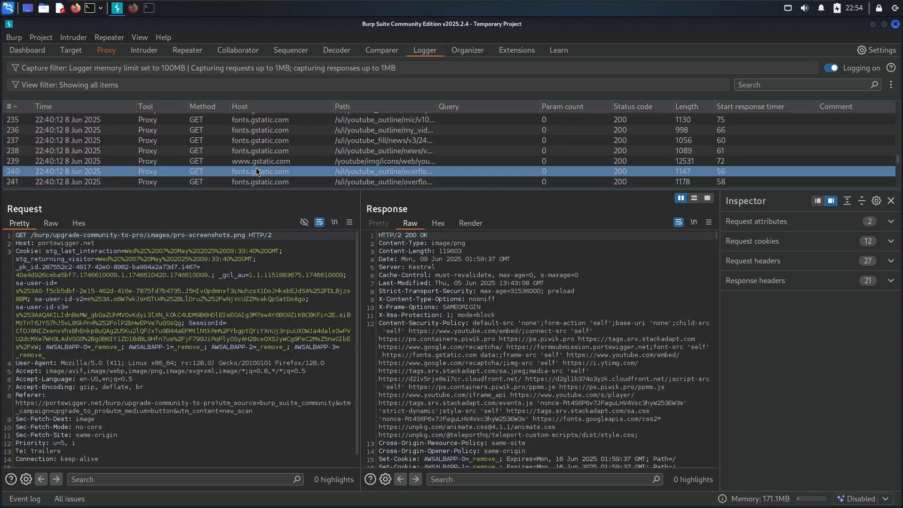
scroll(259, 167, "up", 2)
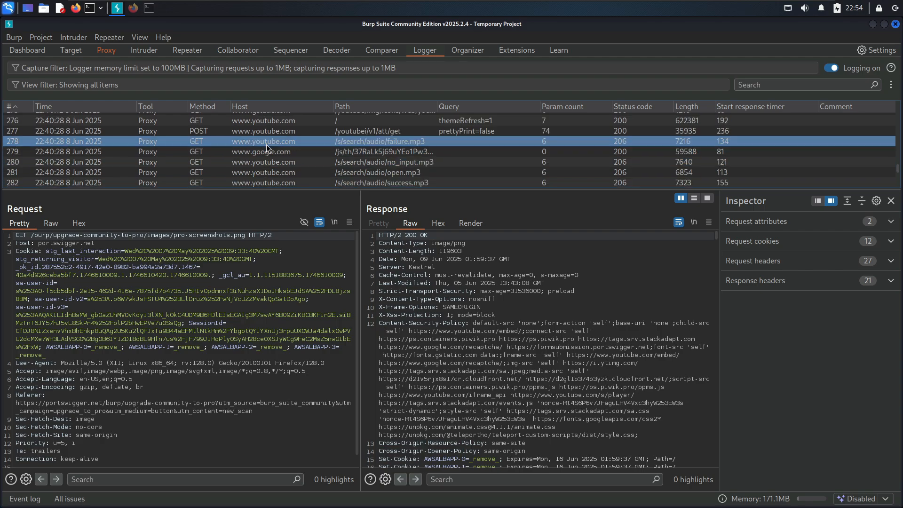
View the logged YouTube request for no_input.mp3, examine its raw response, and highlight the request text from the Host header to the end.
left_click(267, 163)
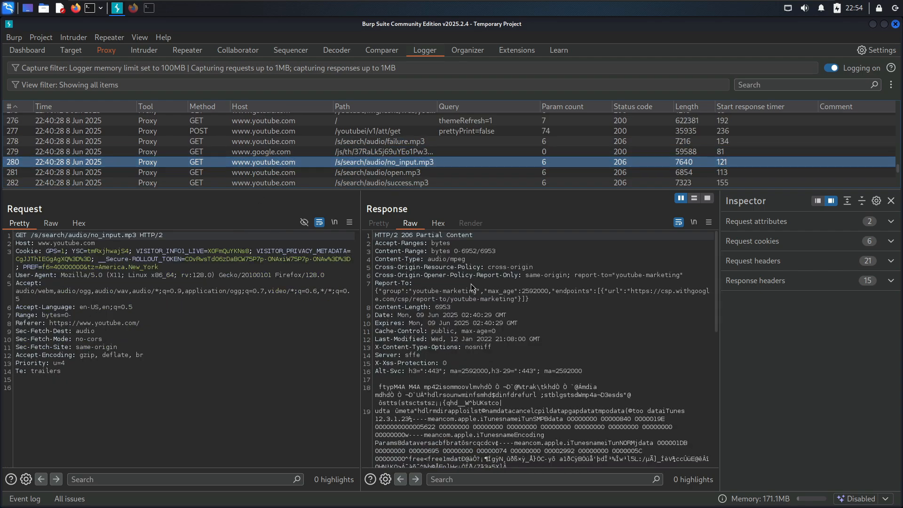
scroll(476, 323, "down", 15)
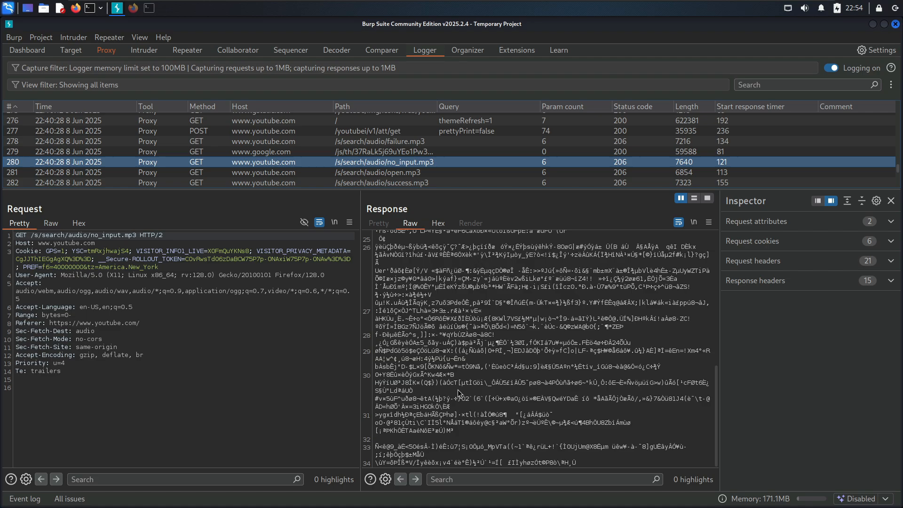
scroll(461, 394, "up", 4)
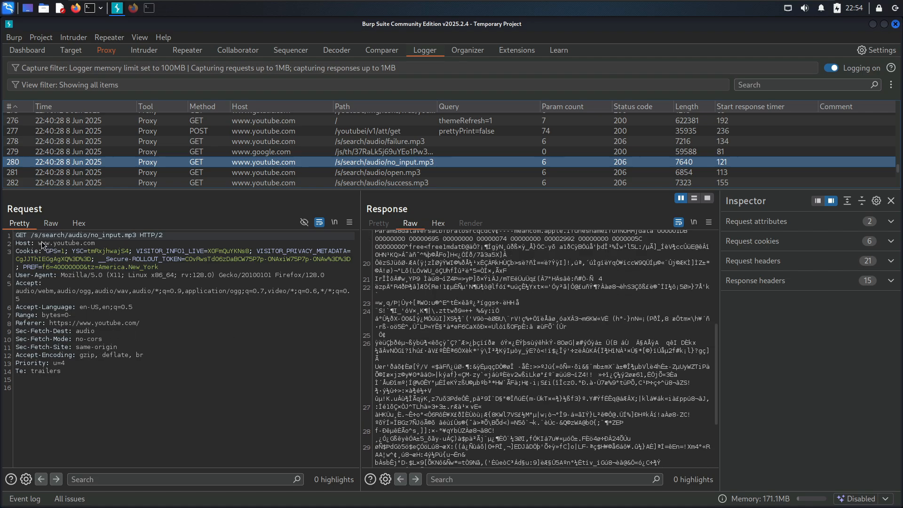
left_click_drag(42, 242, 115, 384)
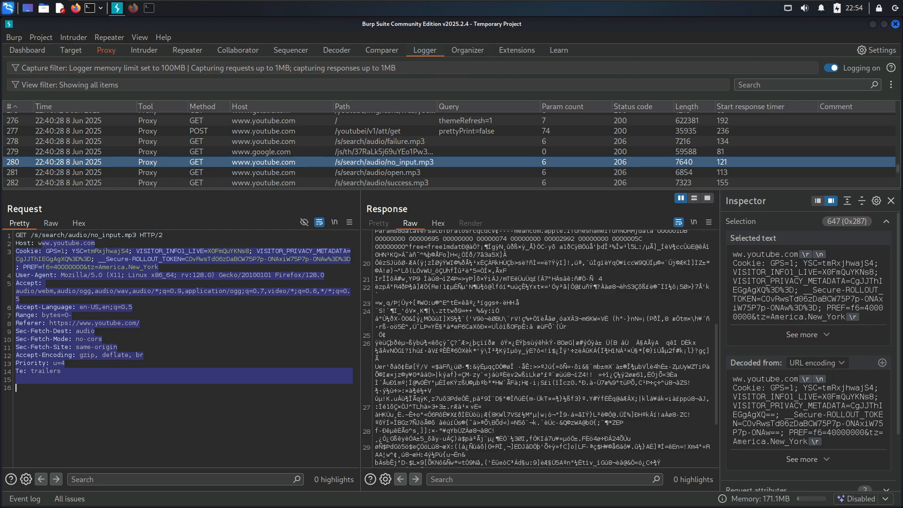
key("Num_Lock")
Revisit the Dashboard's live passive crawl, Target's site map and Intruder's Sniper attack setup.
left_click(22, 52)
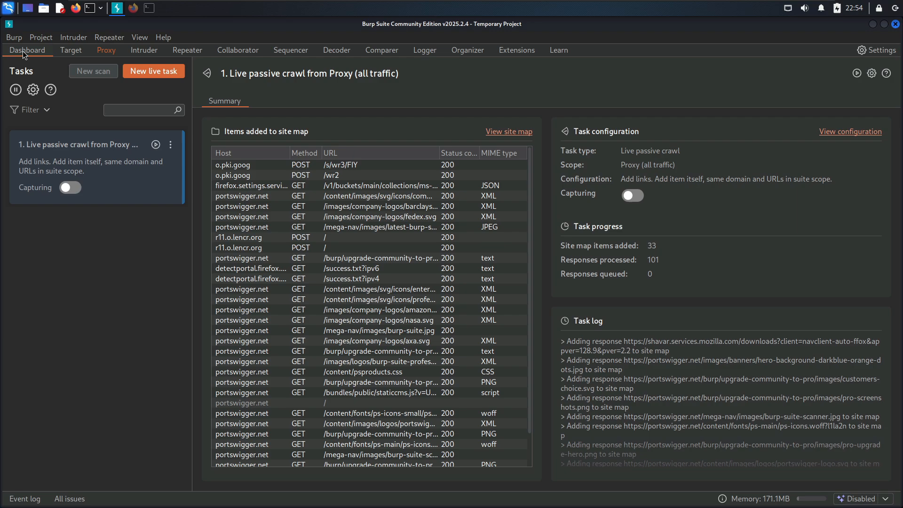
left_click(78, 55)
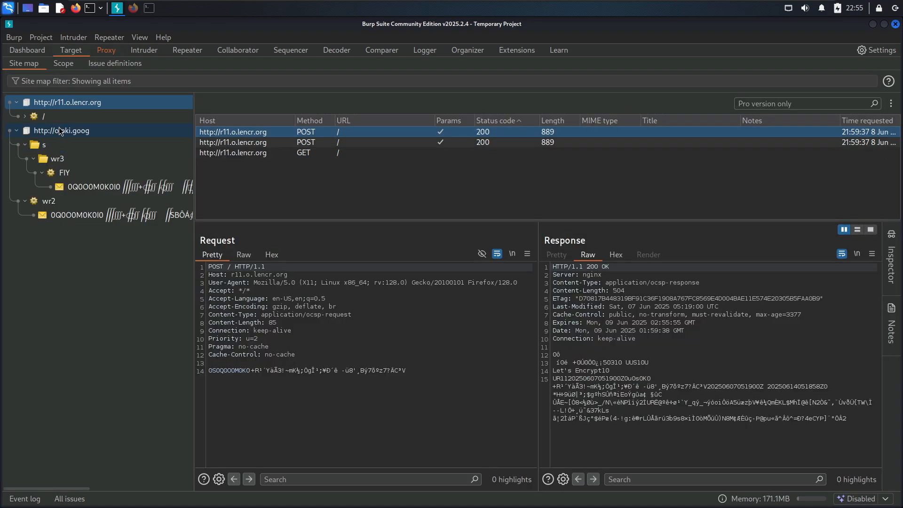
left_click(145, 53)
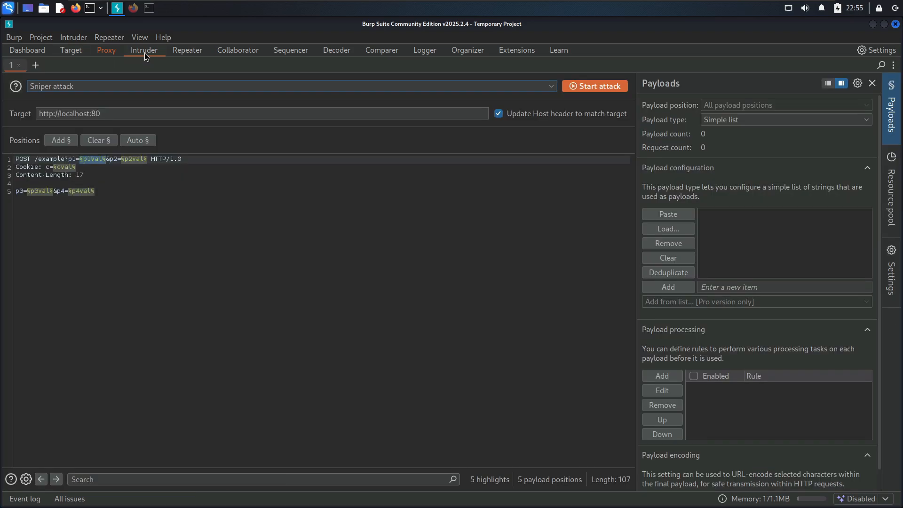
Return to Proxy's intercepted traffic and read through the headers and body of the play.google.com log request.
left_click(114, 52)
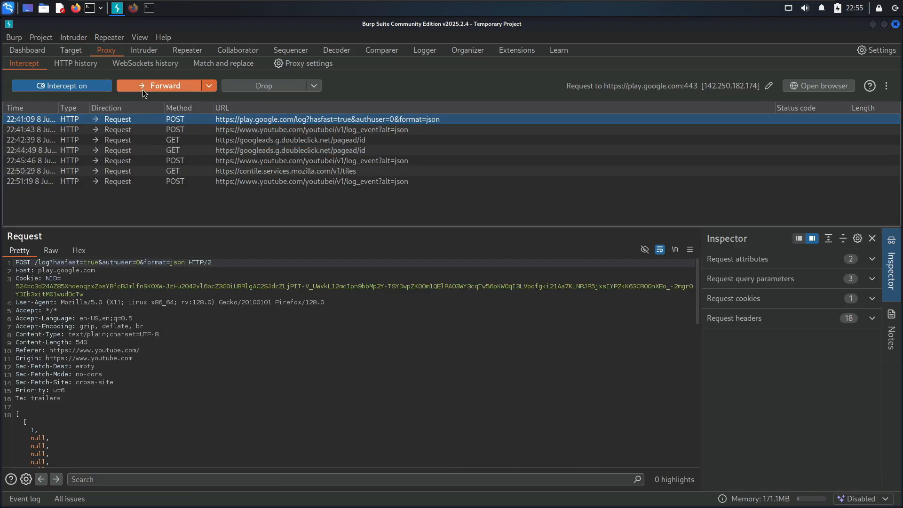
scroll(164, 293, "down", 6)
scroll(165, 336, "down", 5)
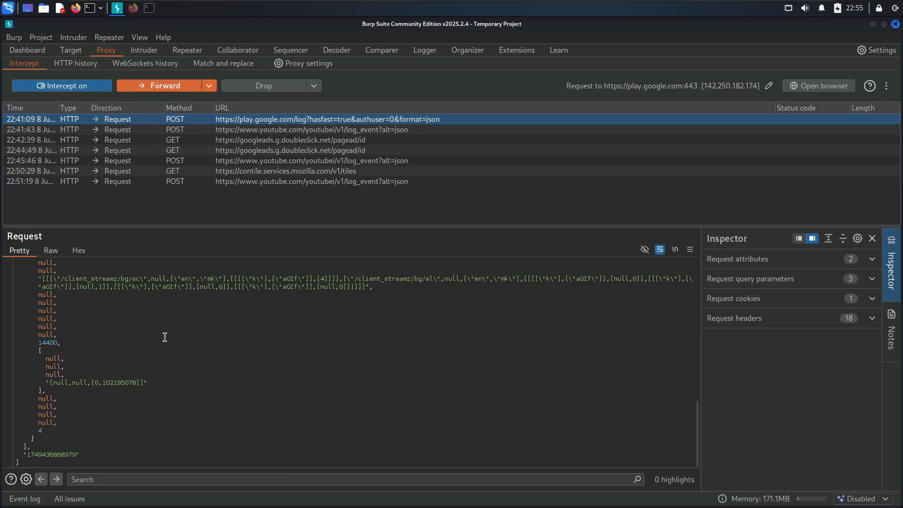
scroll(164, 337, "up", 10)
scroll(165, 337, "up", 2)
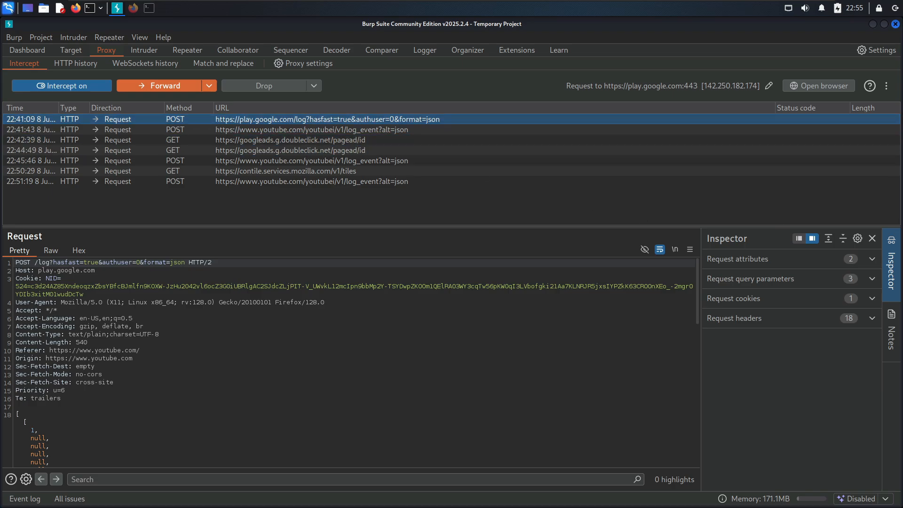
key("Num_Lock")
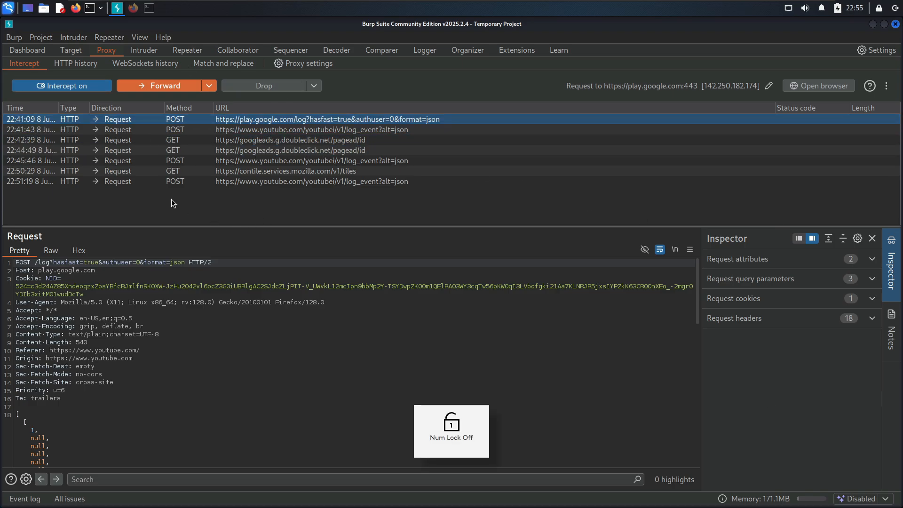